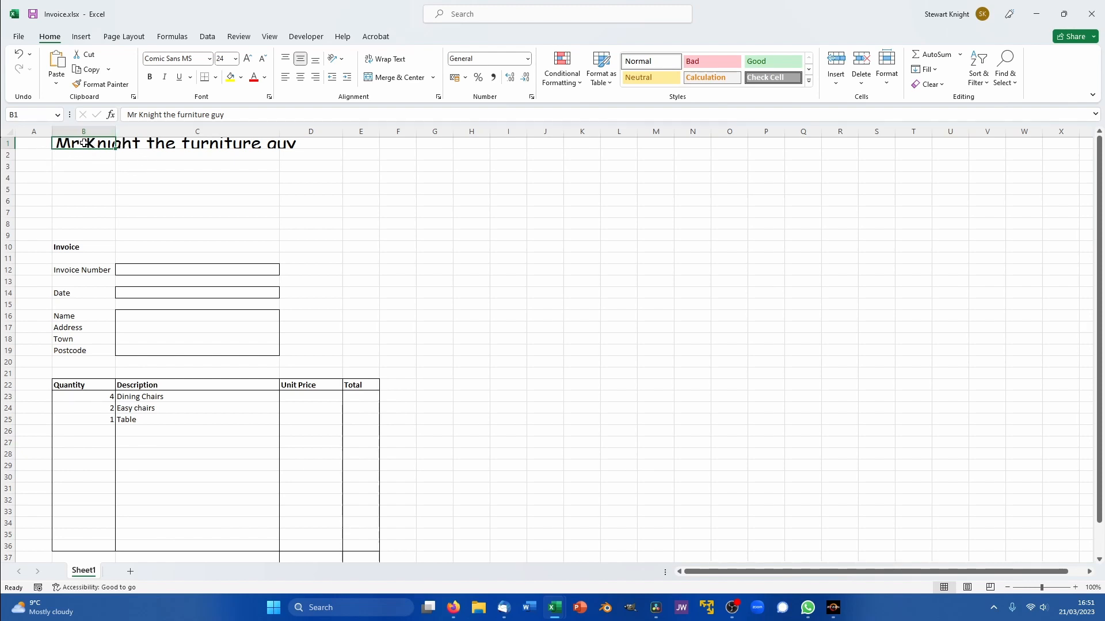
- Merge and centre the 'Mr Knight the furniture guy' title across cells B1:D3
shift+click(332, 169)
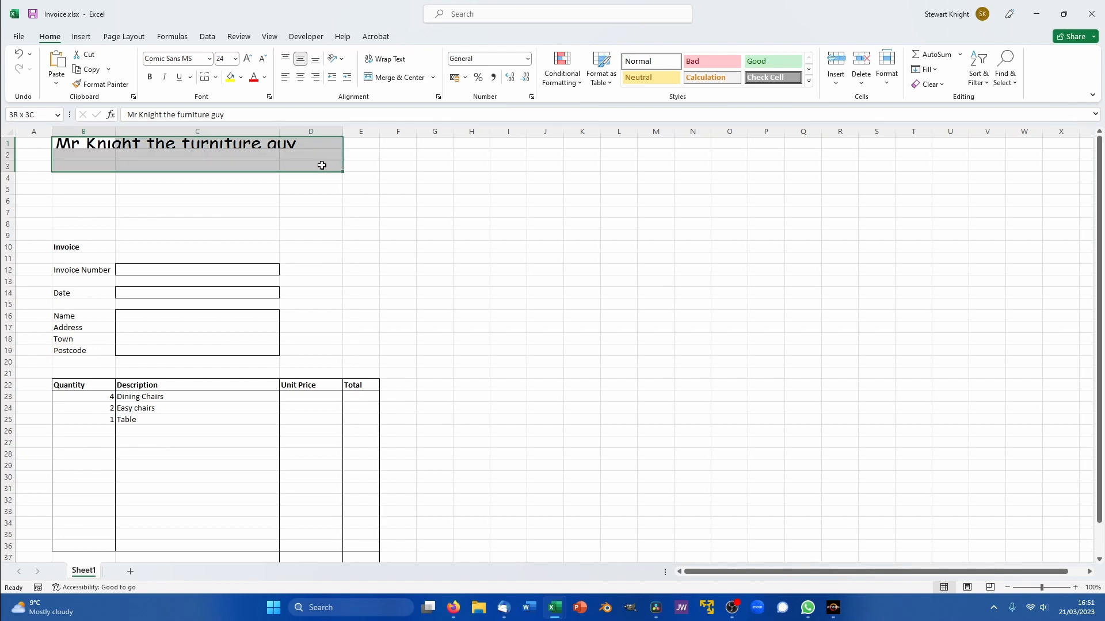
click(389, 79)
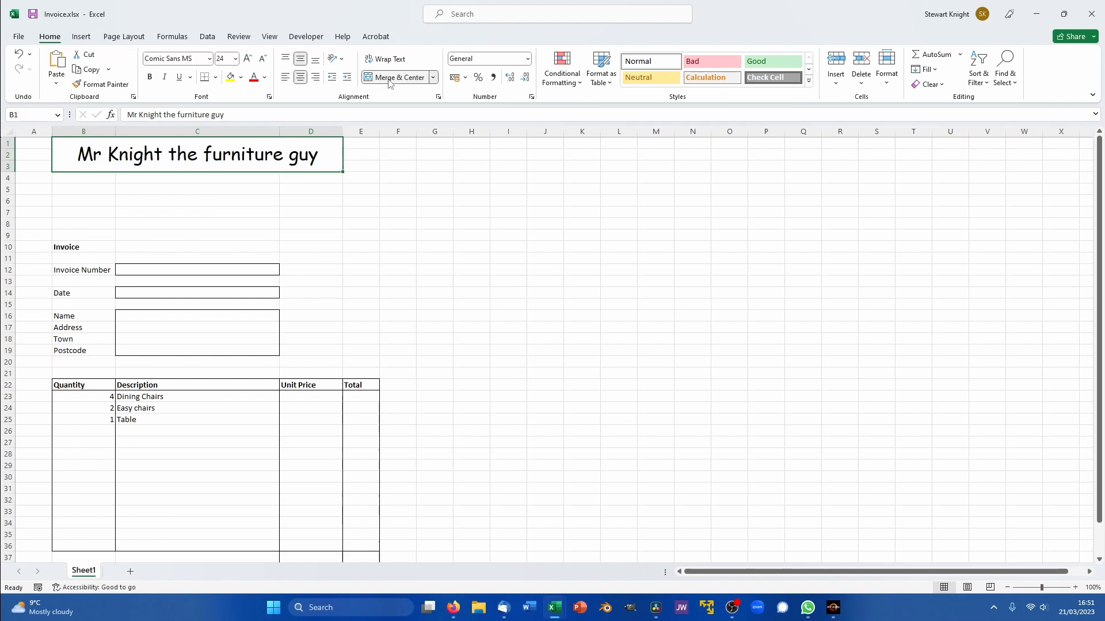
click(286, 201)
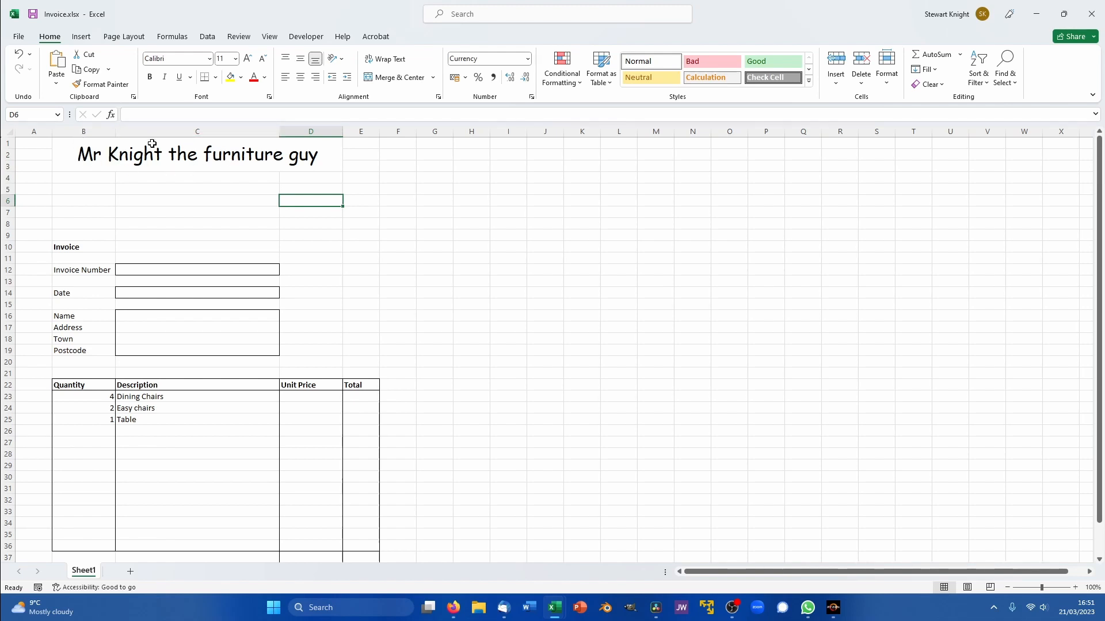
click(362, 144)
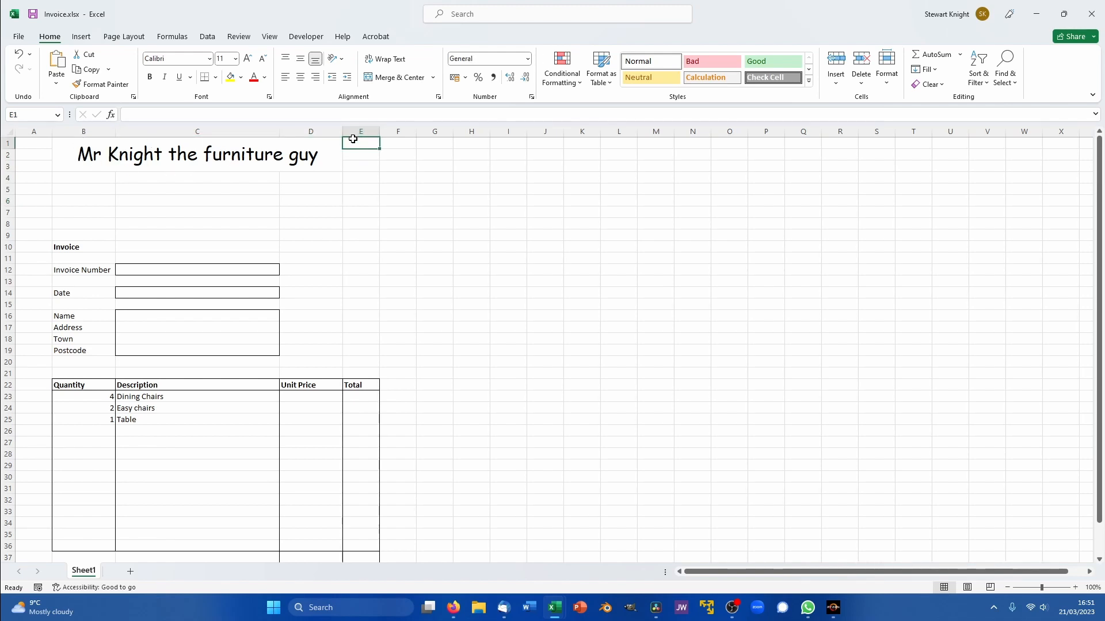
- Insert the picture 'Mr Knight the IT guy.png' from this device into the sheet
click(81, 37)
click(155, 69)
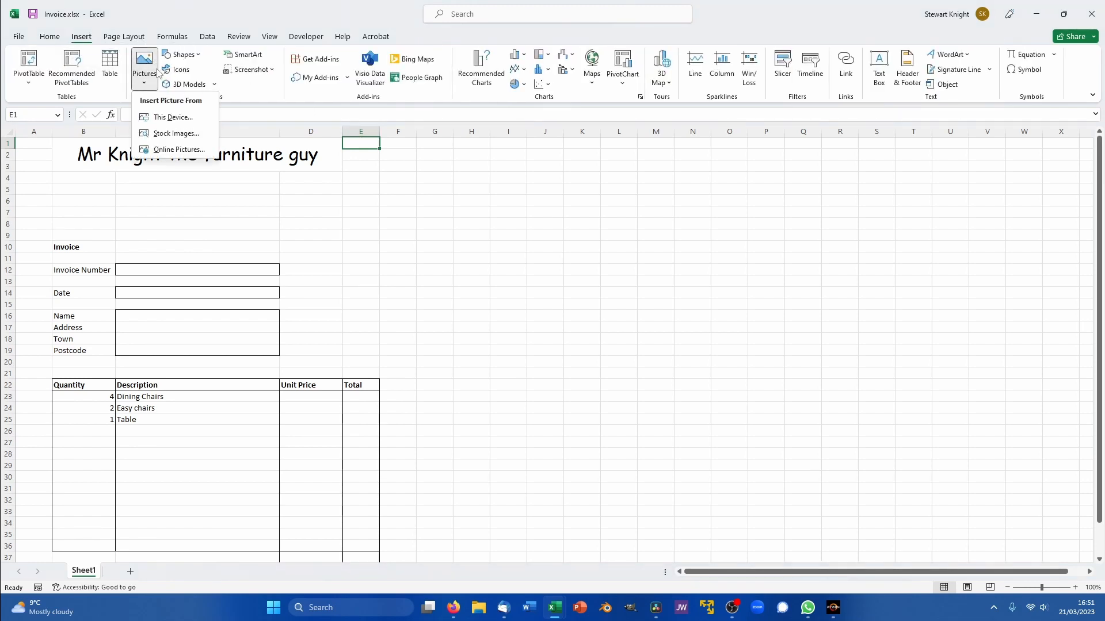
click(189, 118)
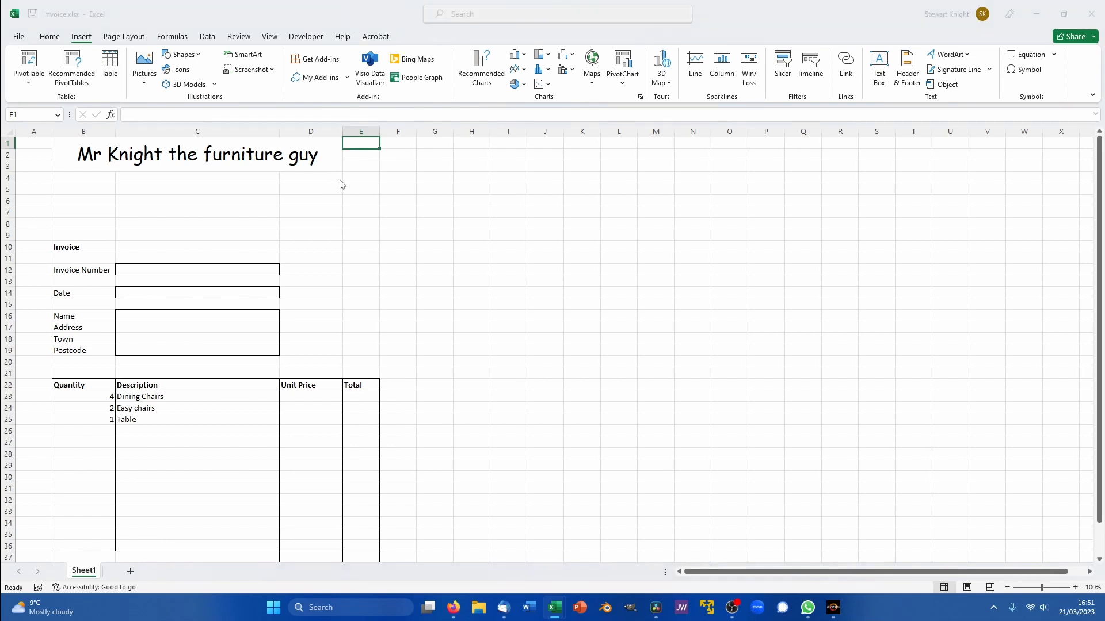
scroll(327, 192, down, 5)
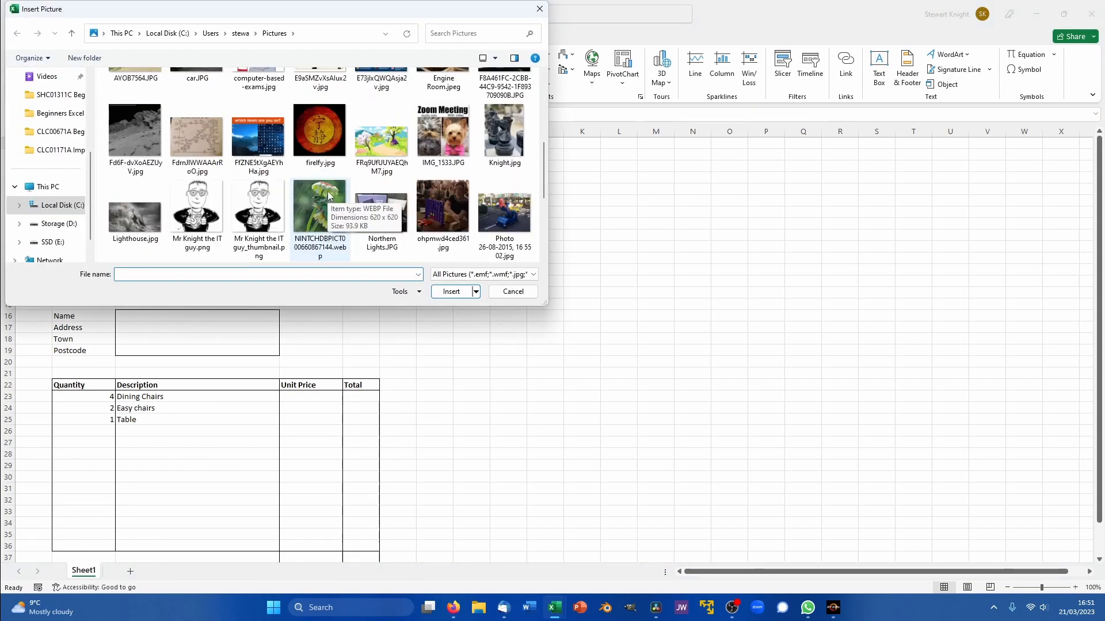
click(197, 207)
click(450, 292)
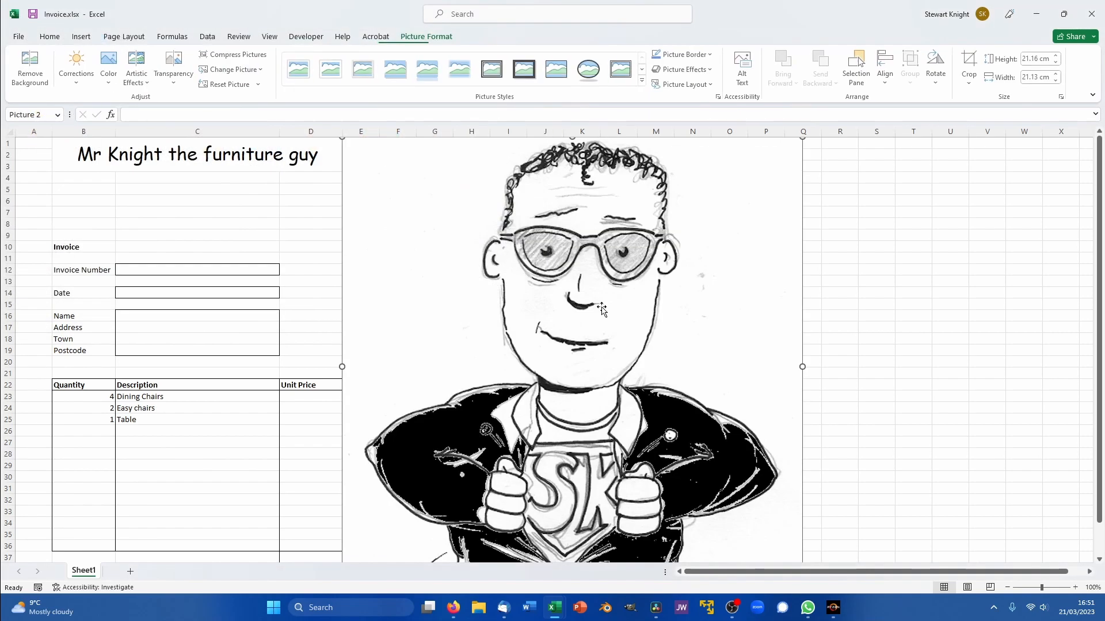
- Shrink the cartoon to about 1.86 cm so it sits beside the title in column E
scroll(653, 343, down, 2)
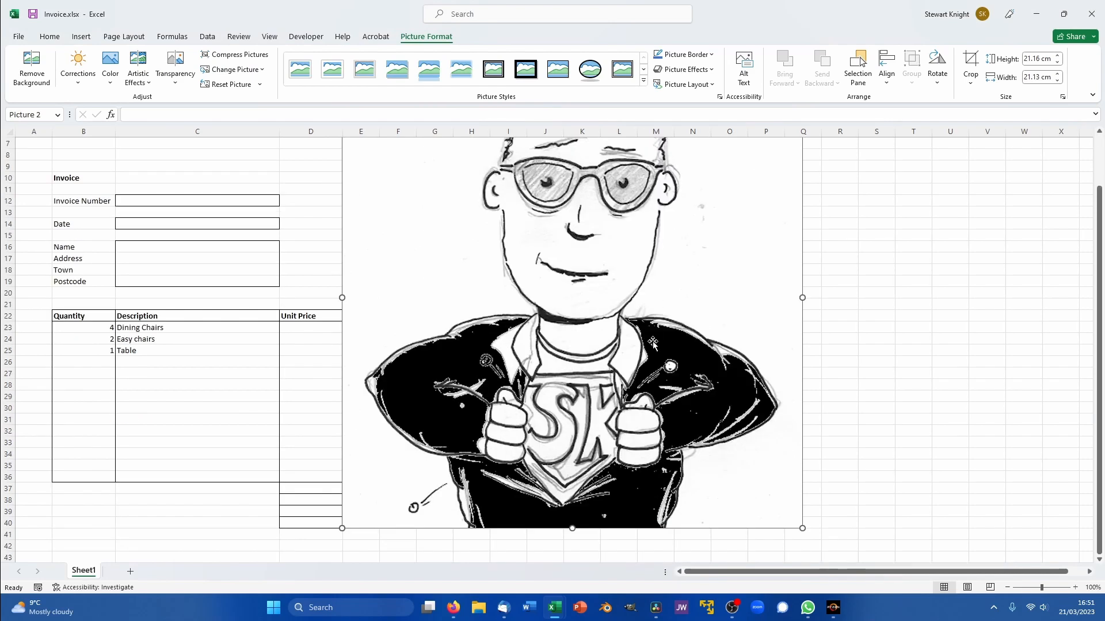
scroll(653, 343, up, 2)
scroll(685, 330, down, 2)
drag(802, 527, 521, 247)
scroll(520, 253, up, 2)
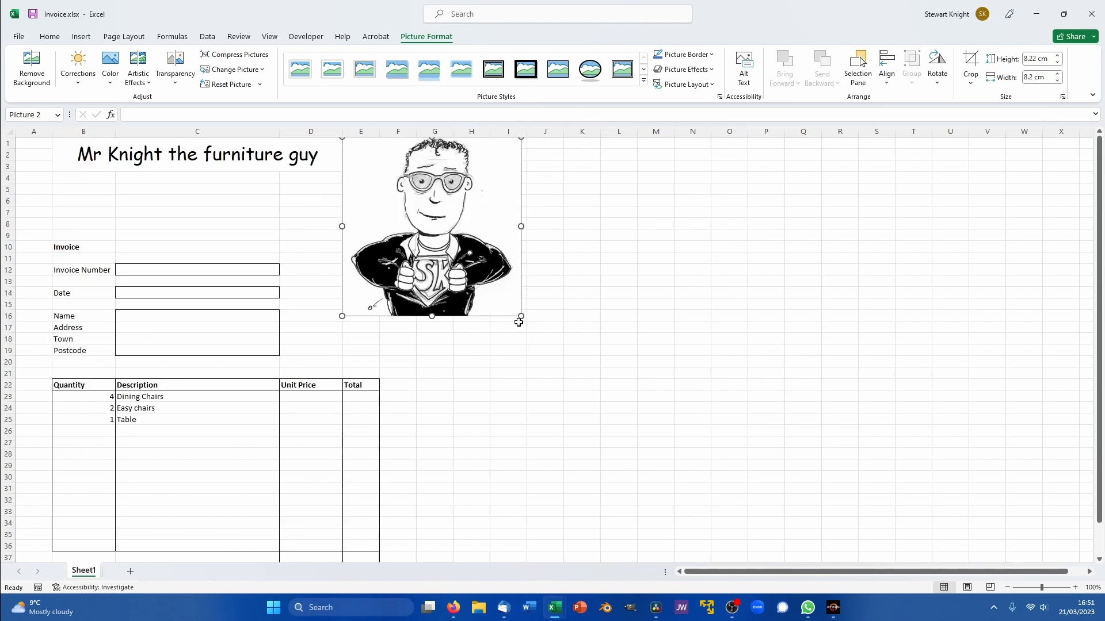
drag(523, 315, 382, 142)
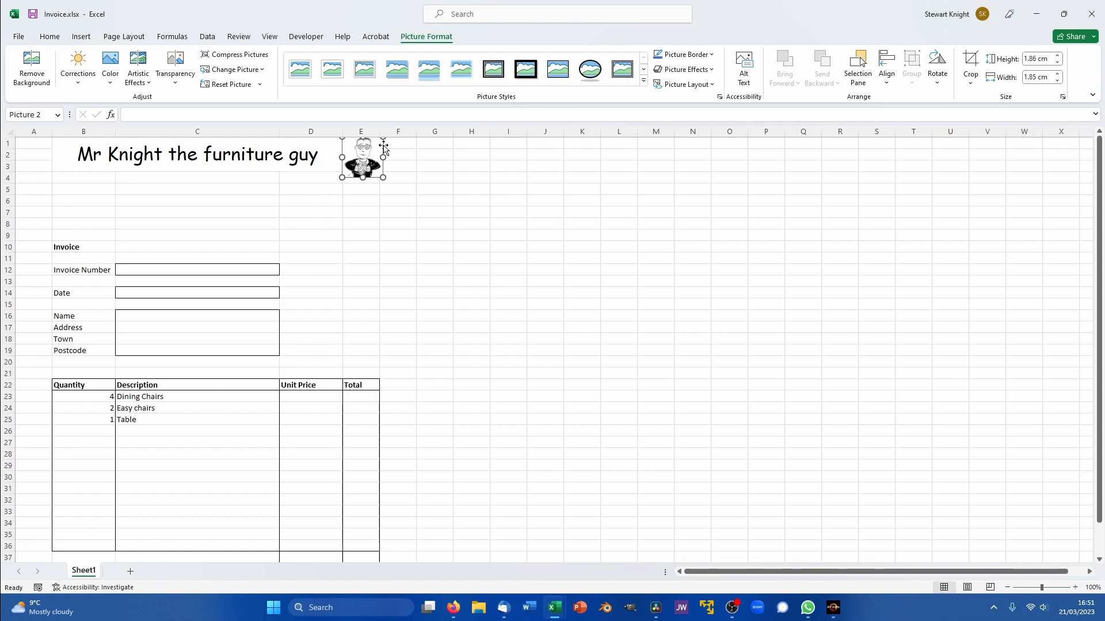
click(443, 203)
click(373, 174)
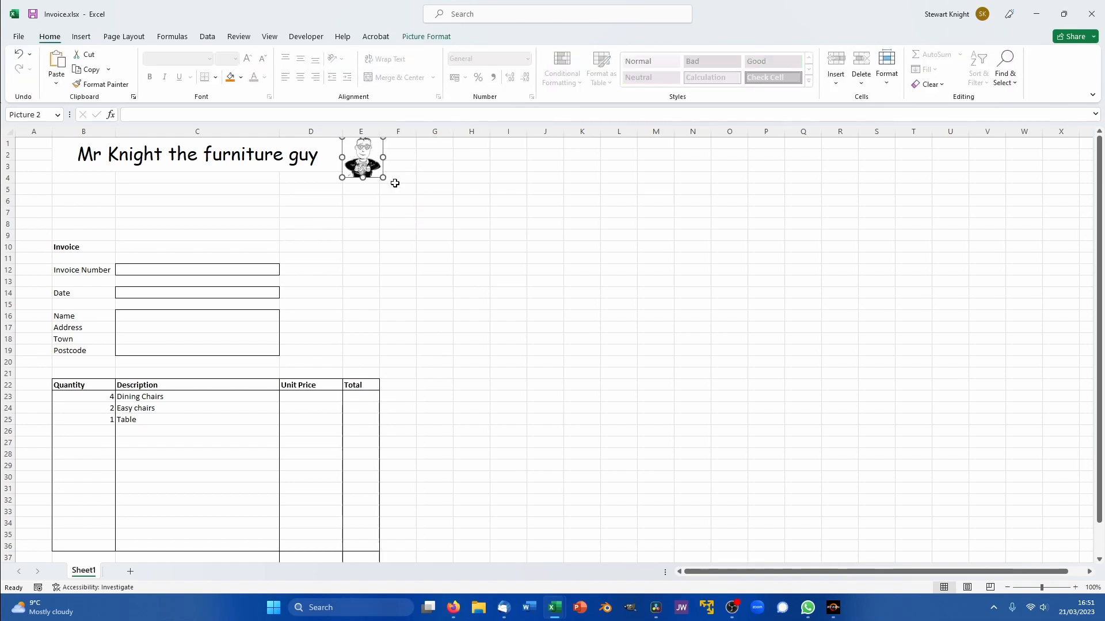
drag(384, 178, 376, 170)
click(444, 249)
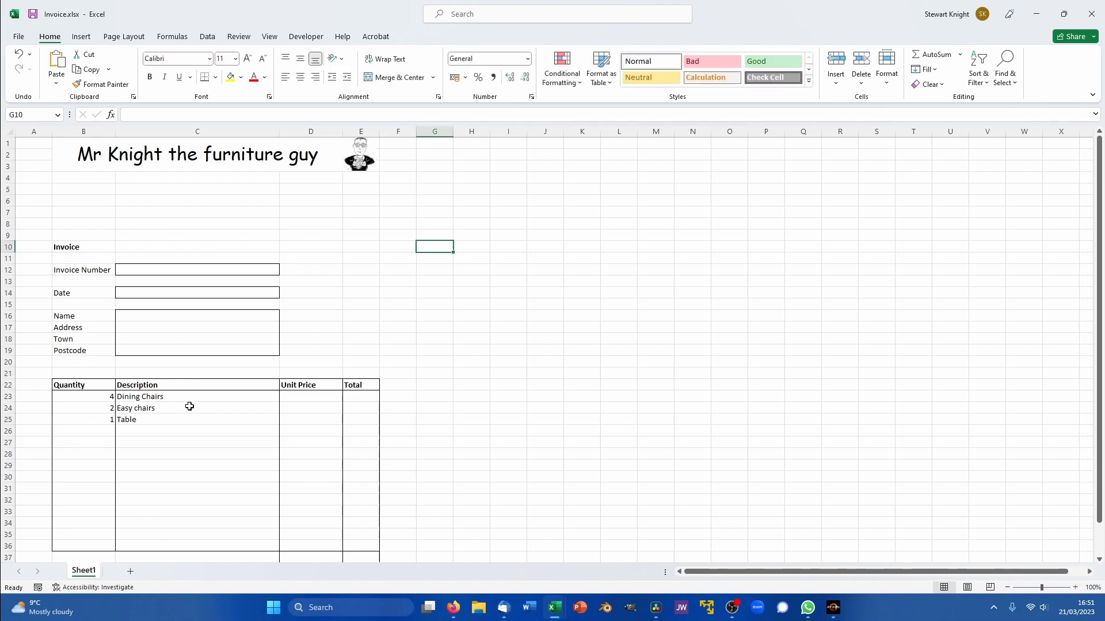
- Enter =today() in C14 so the Date shows 21/03/2023
click(211, 292)
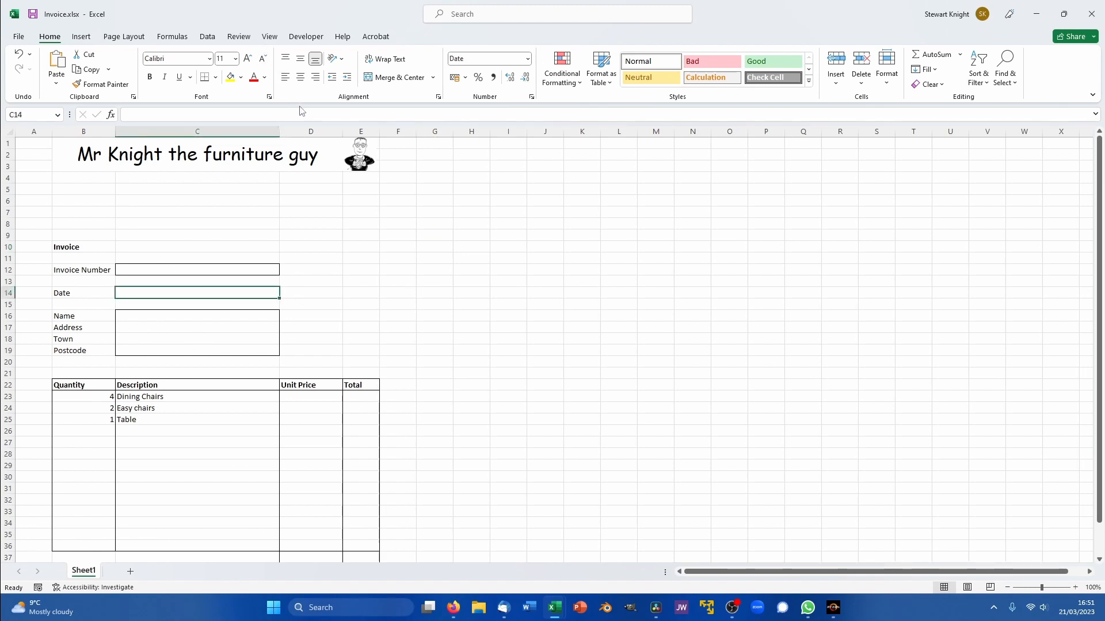
text(=t)
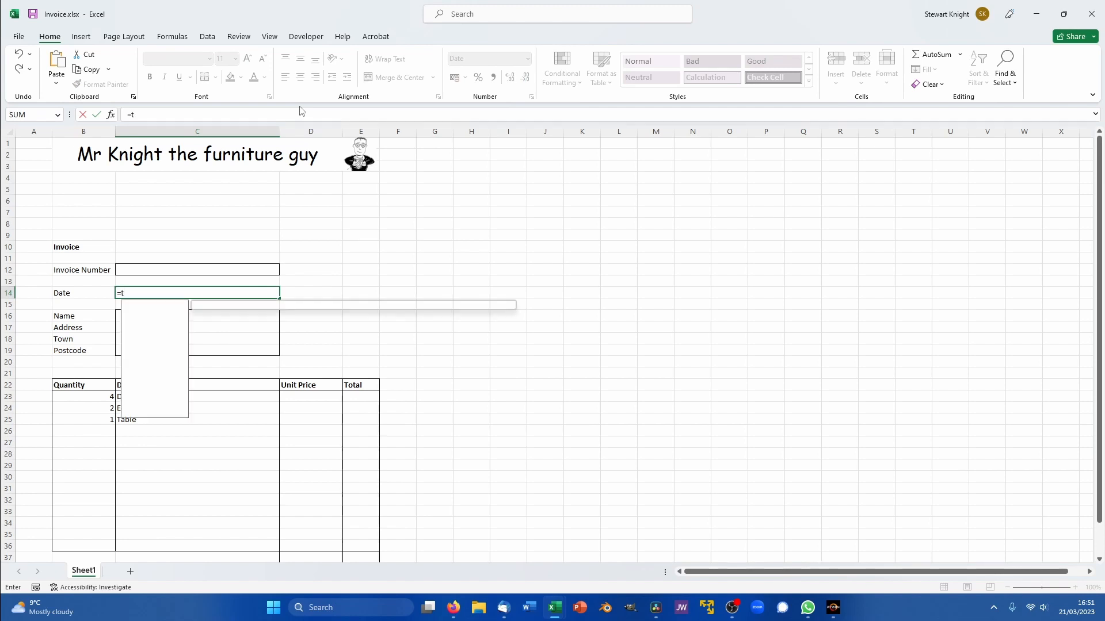
text(oday)
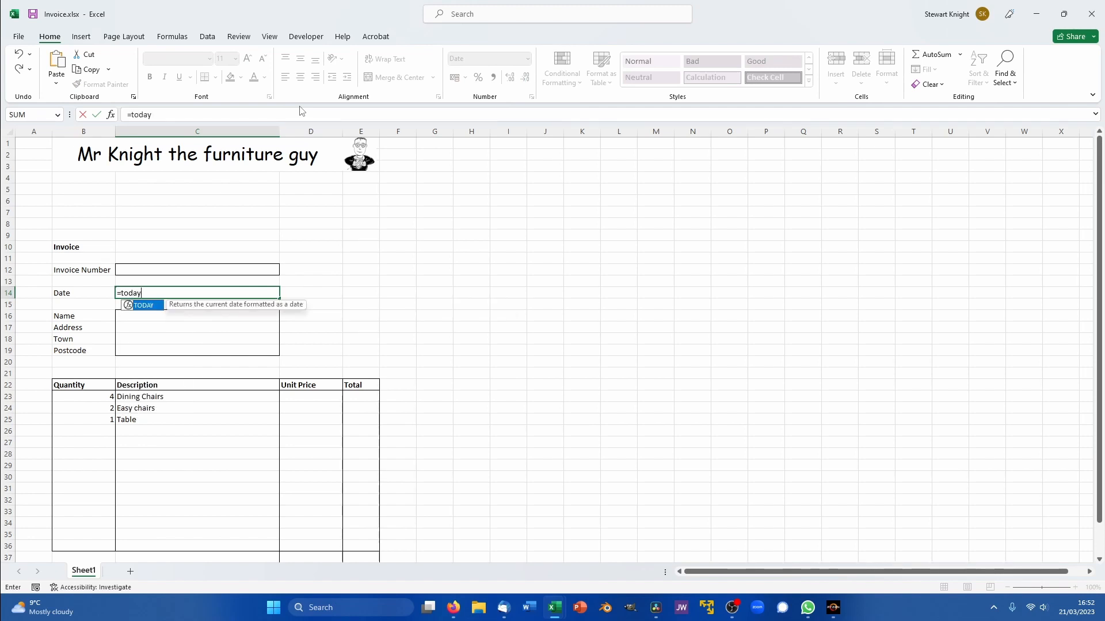
text(())
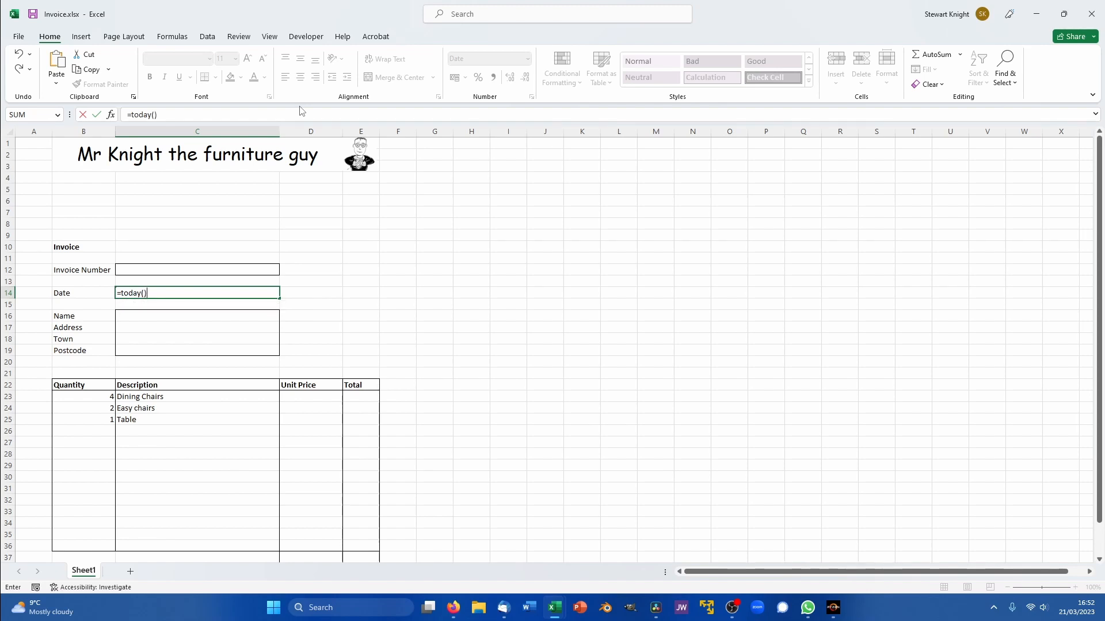
key(Return)
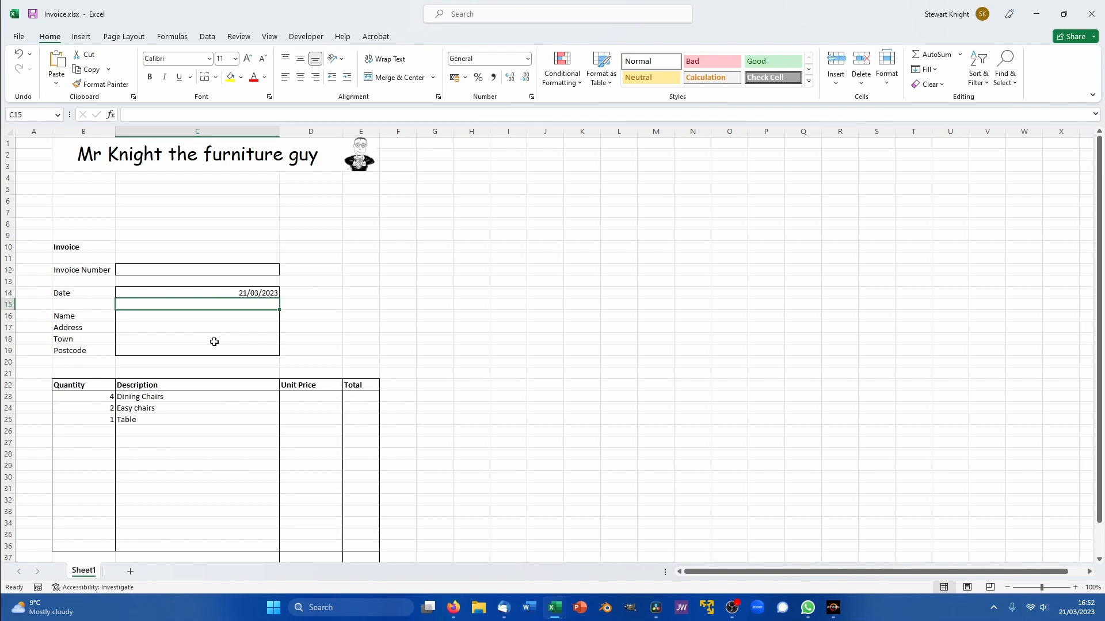
- Apply the Currency number format to whole columns D (Unit Price) and E (Total)
click(318, 397)
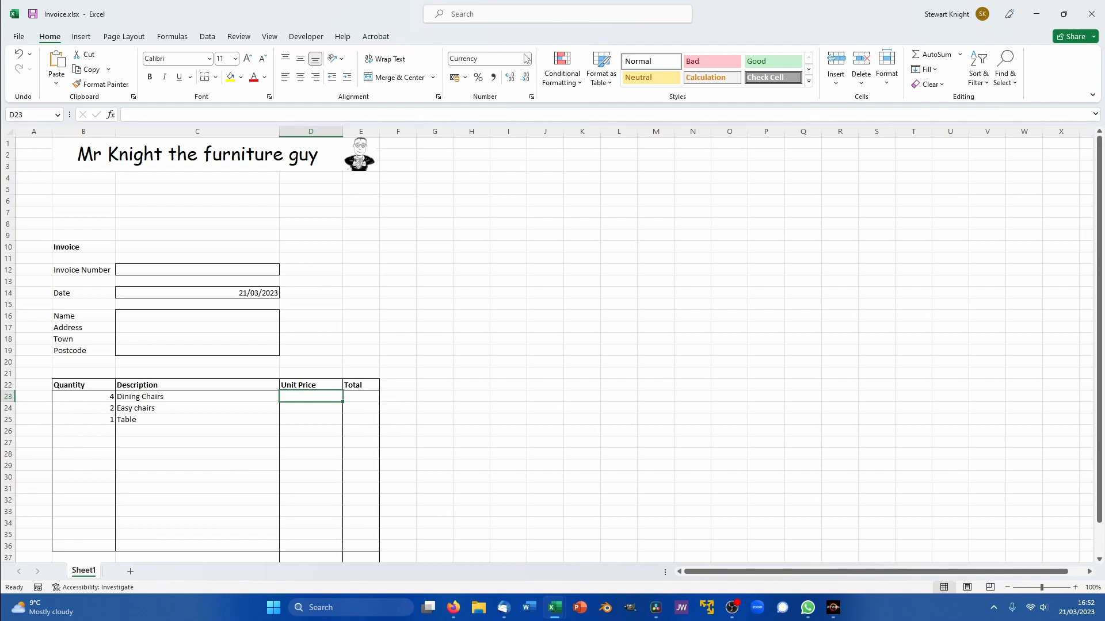
click(310, 131)
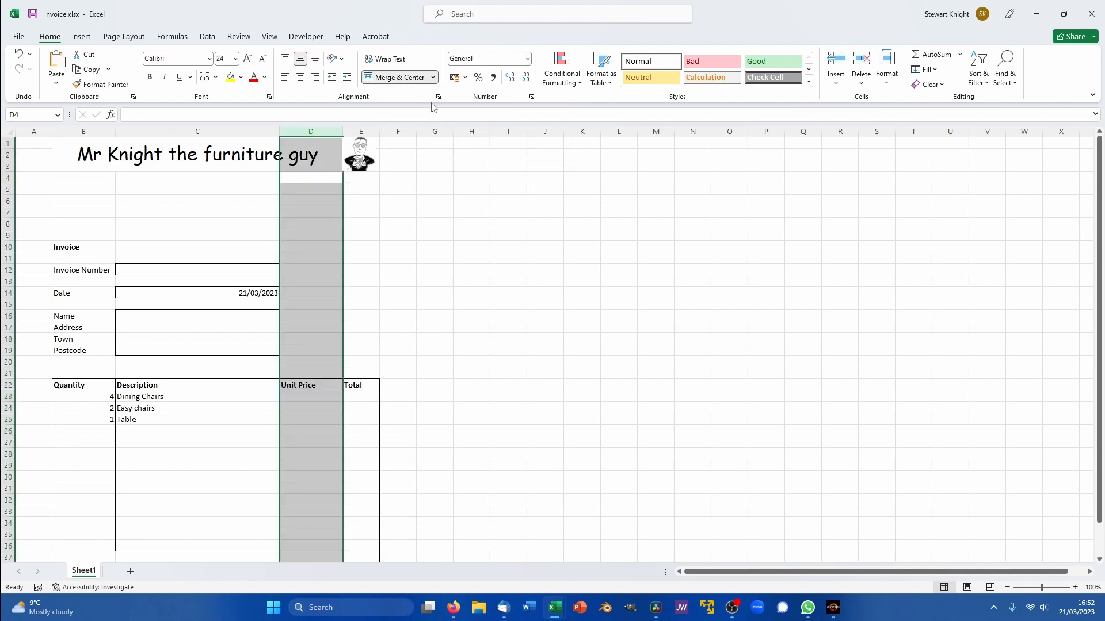
click(529, 59)
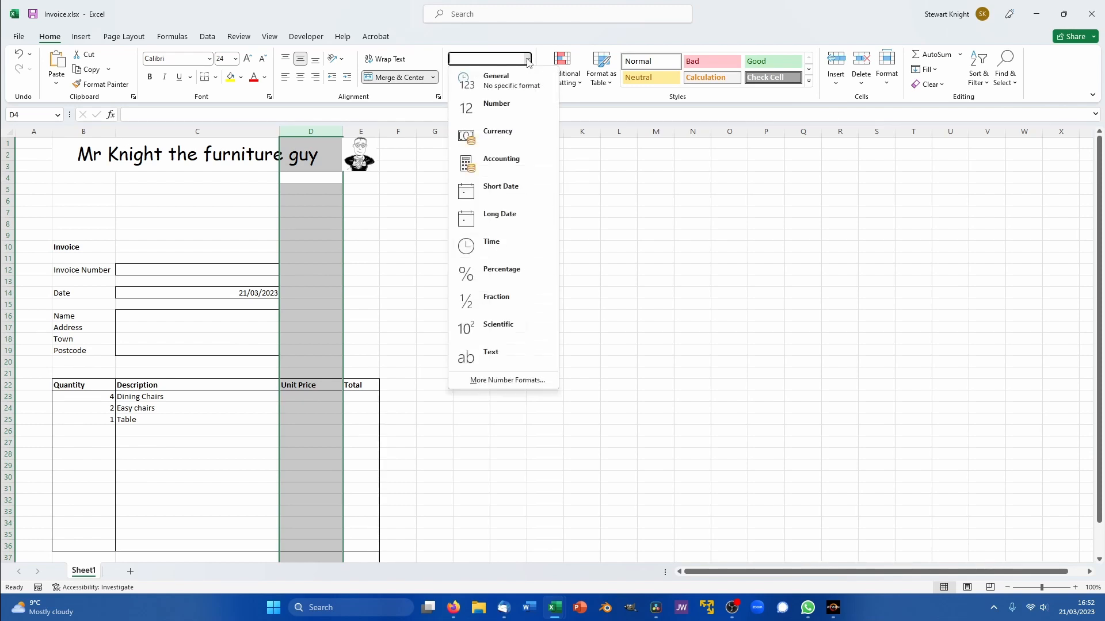
click(479, 129)
click(361, 132)
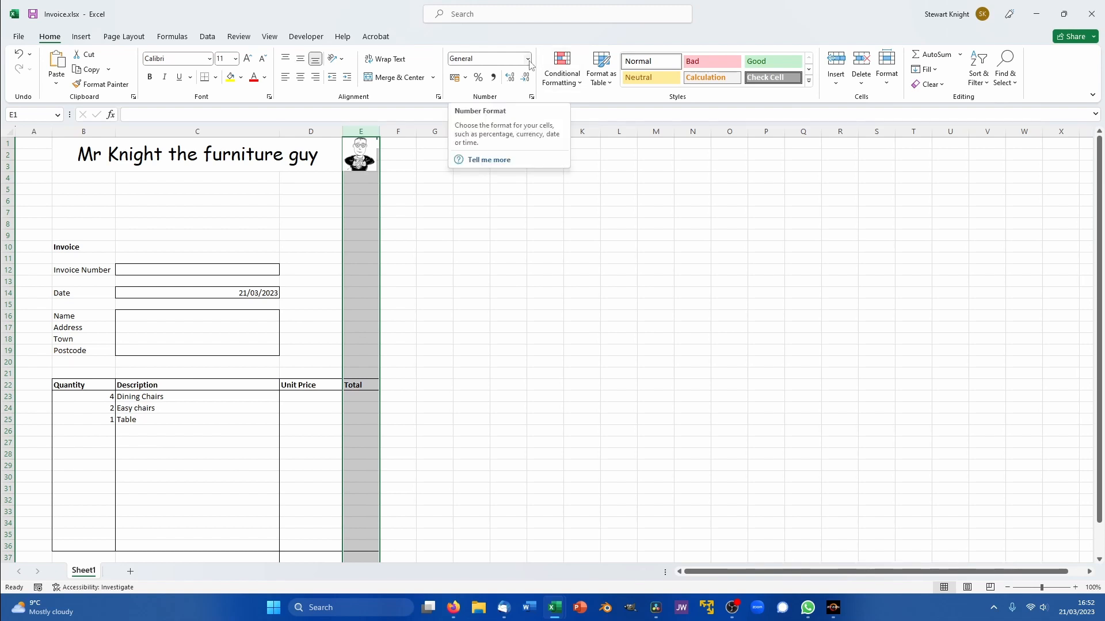
click(505, 337)
scroll(506, 335, down, 3)
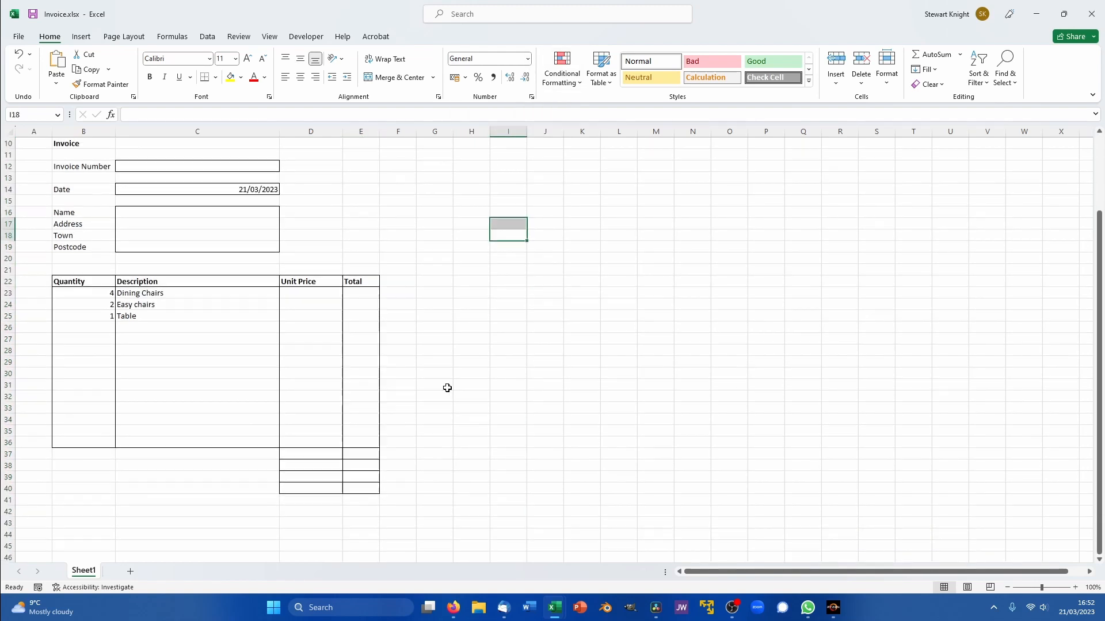
click(372, 131)
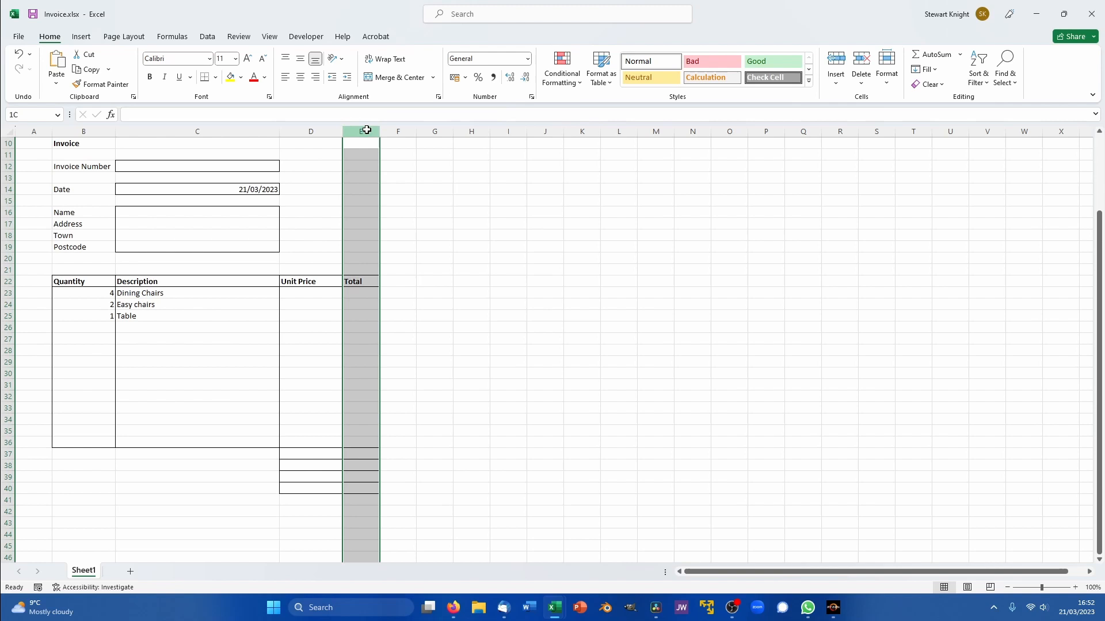
click(527, 58)
click(495, 133)
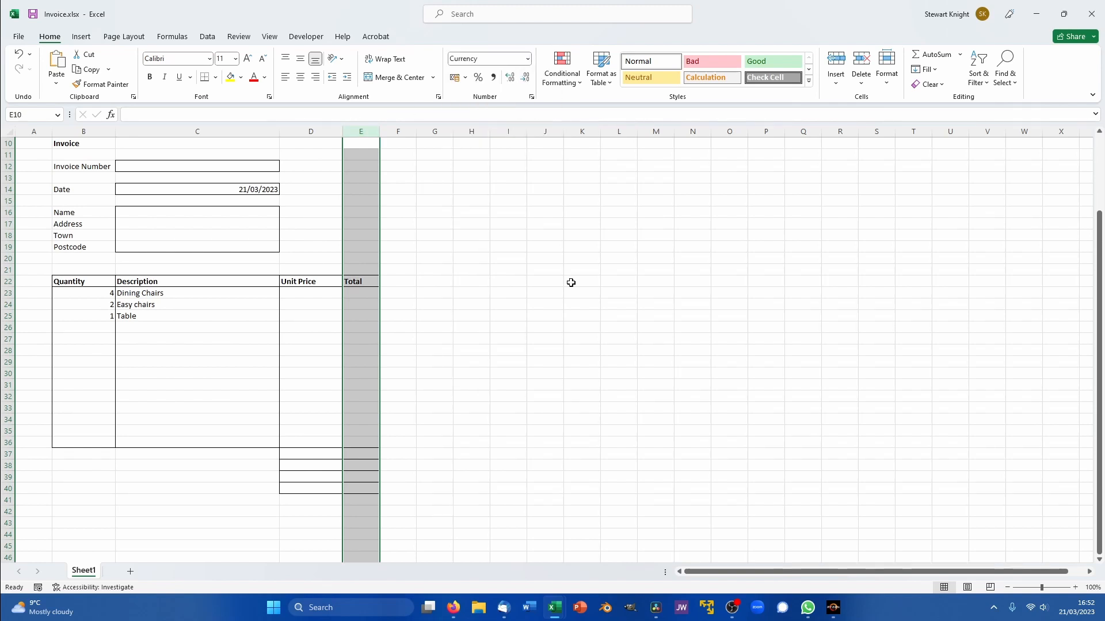
click(581, 327)
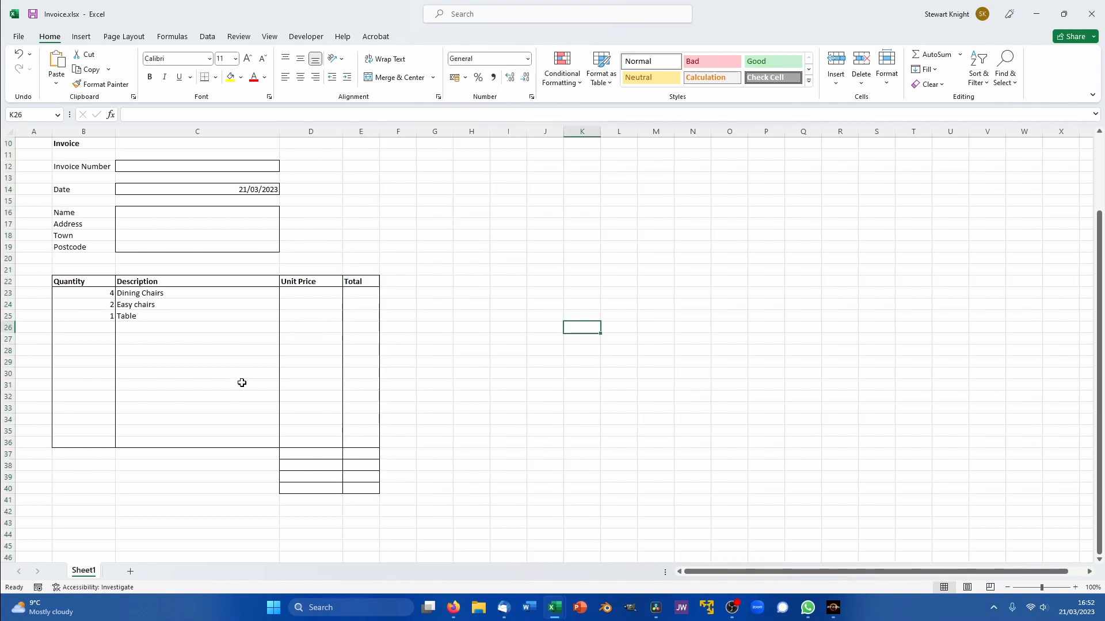
- Enter unit prices 75, 90 and 250 in cells D23, D24 and D25
click(322, 293)
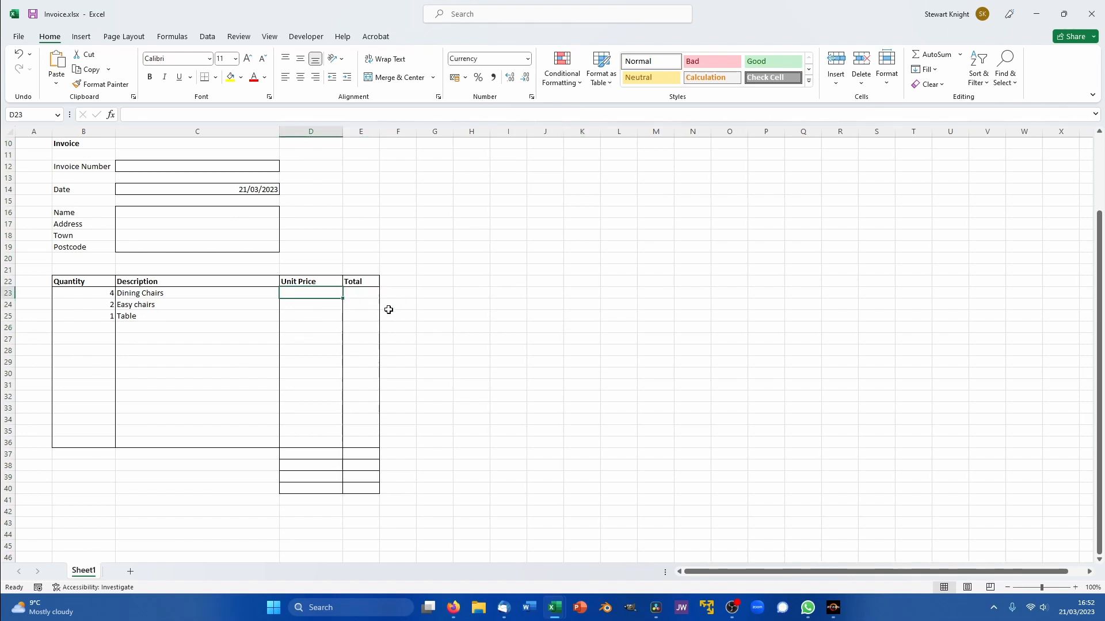
text(75)
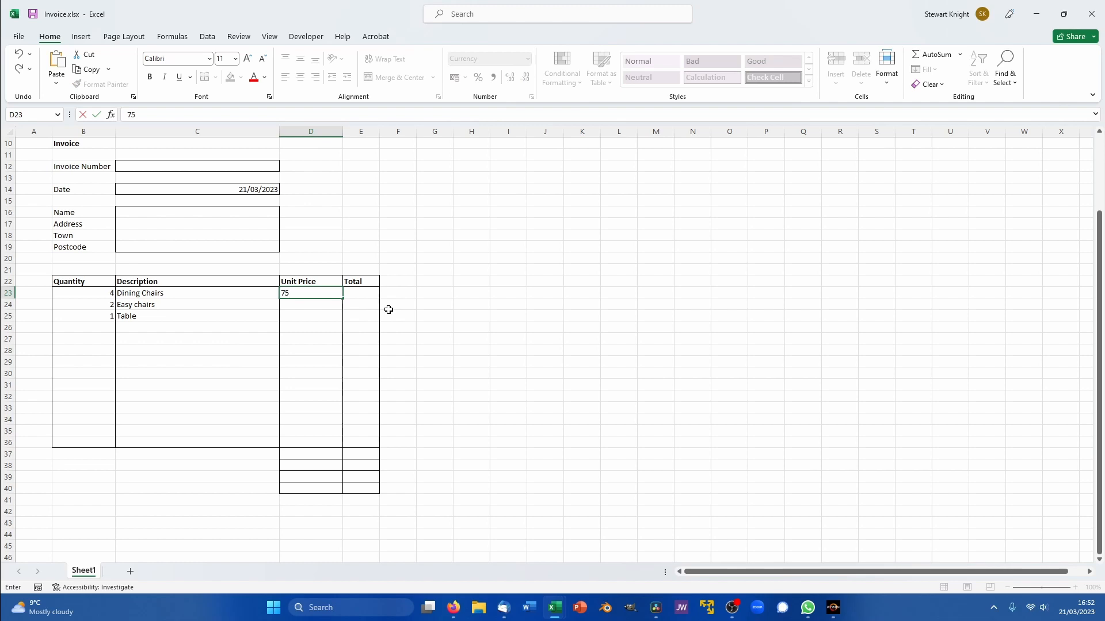
key(Return)
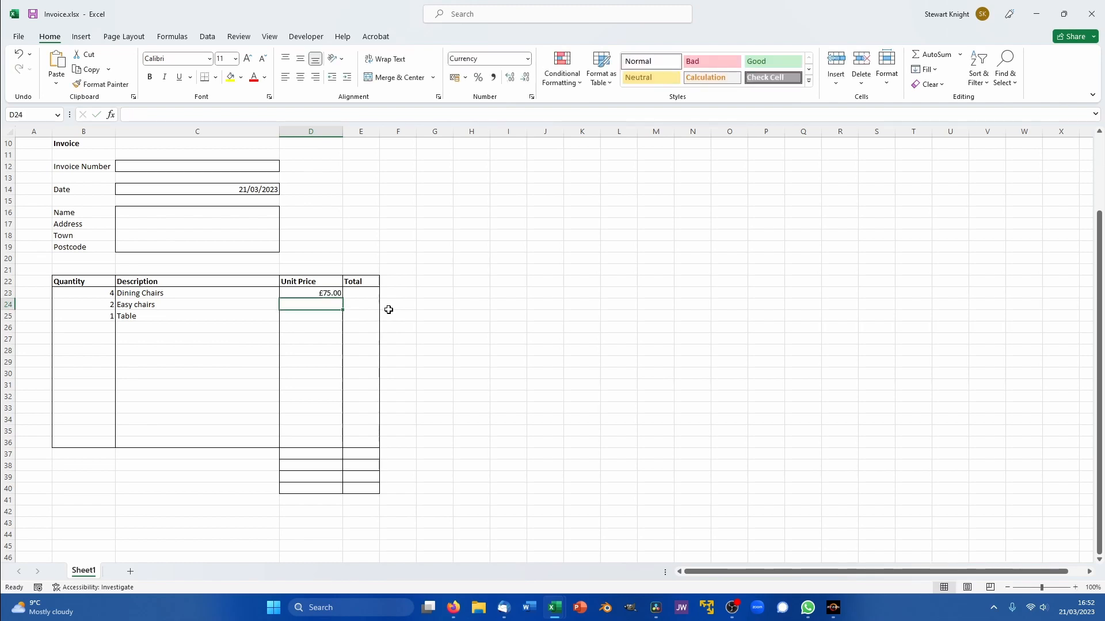
text(90)
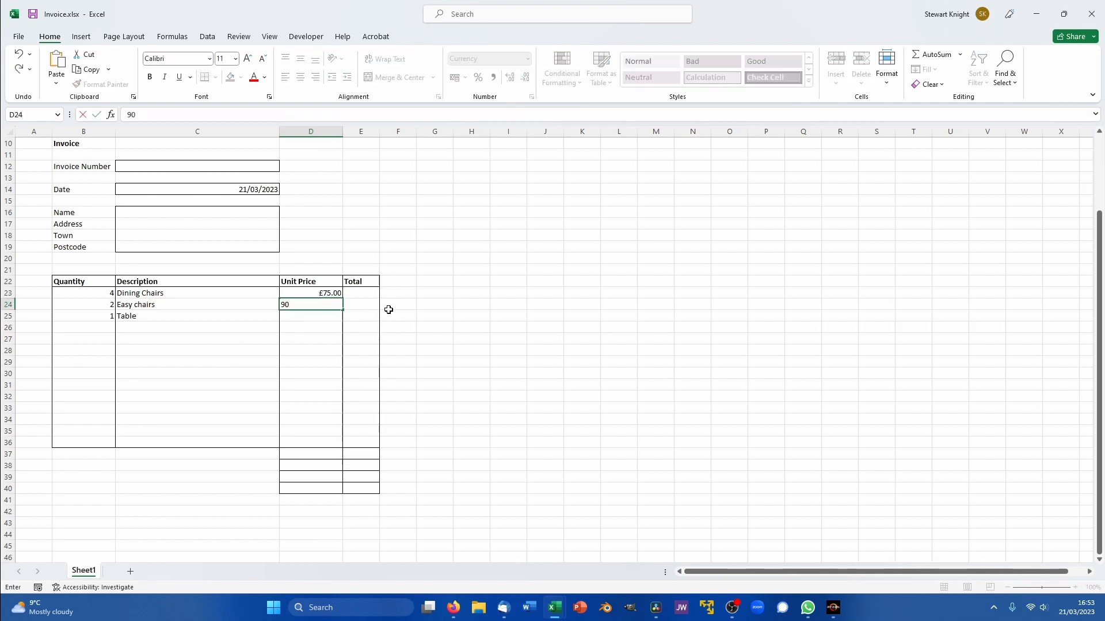
key(Return)
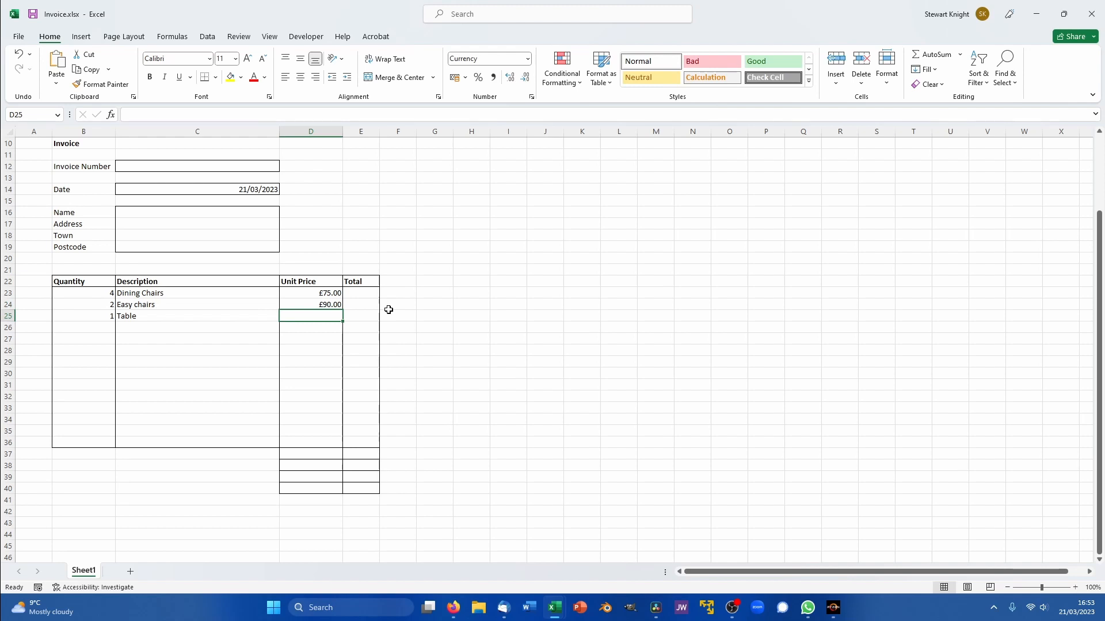
text(250)
key(Return)
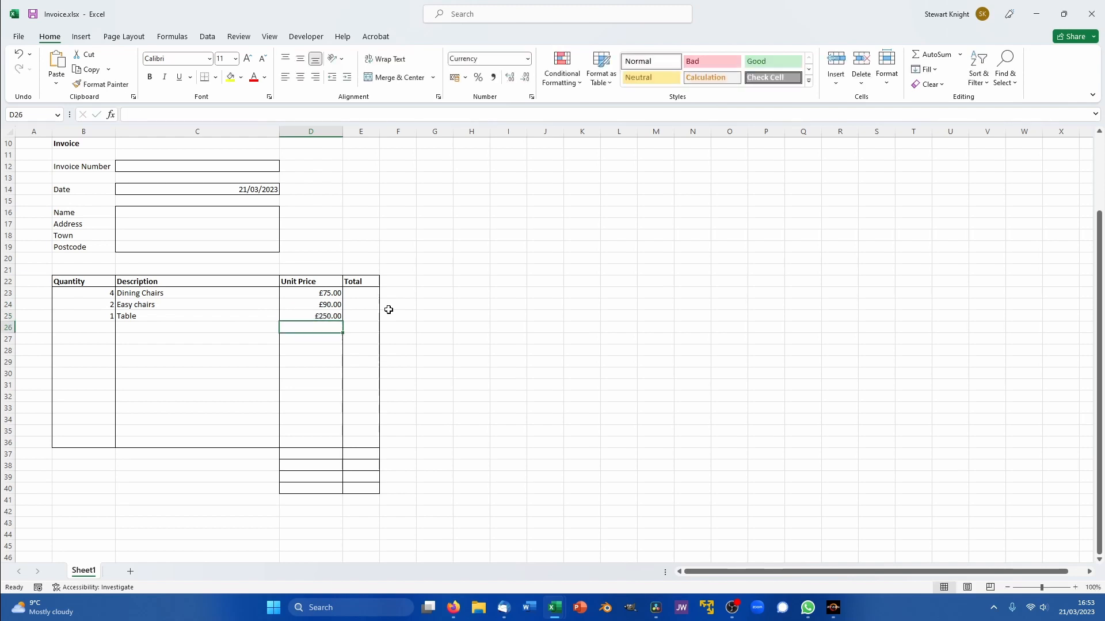
click(361, 293)
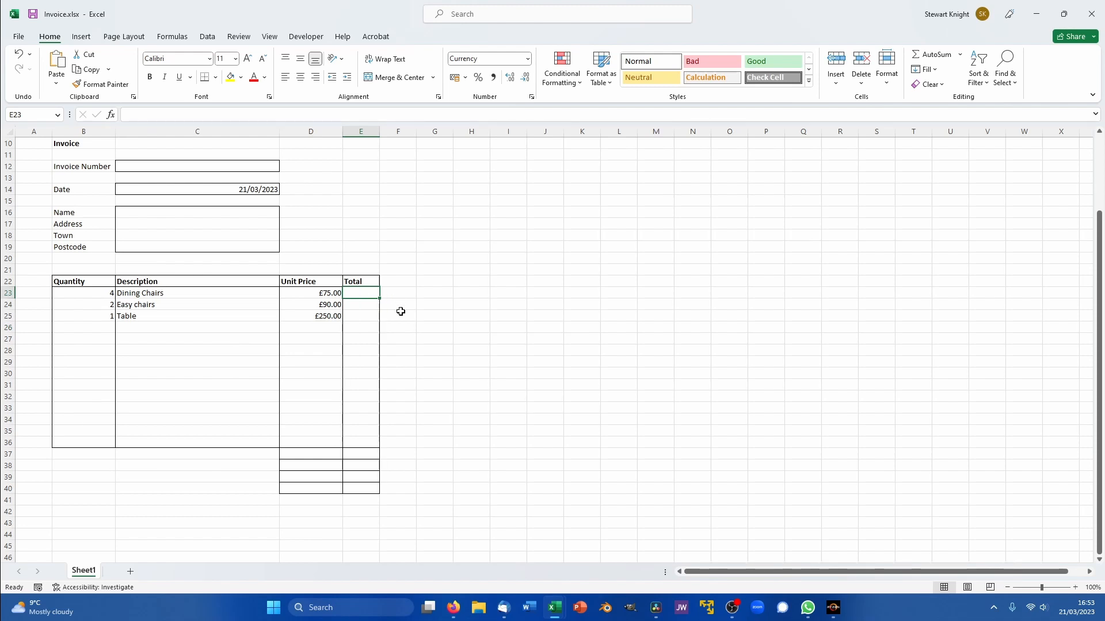
- Enter =B23*D23 in E23, giving the Dining Chairs total of £300.00
text(=)
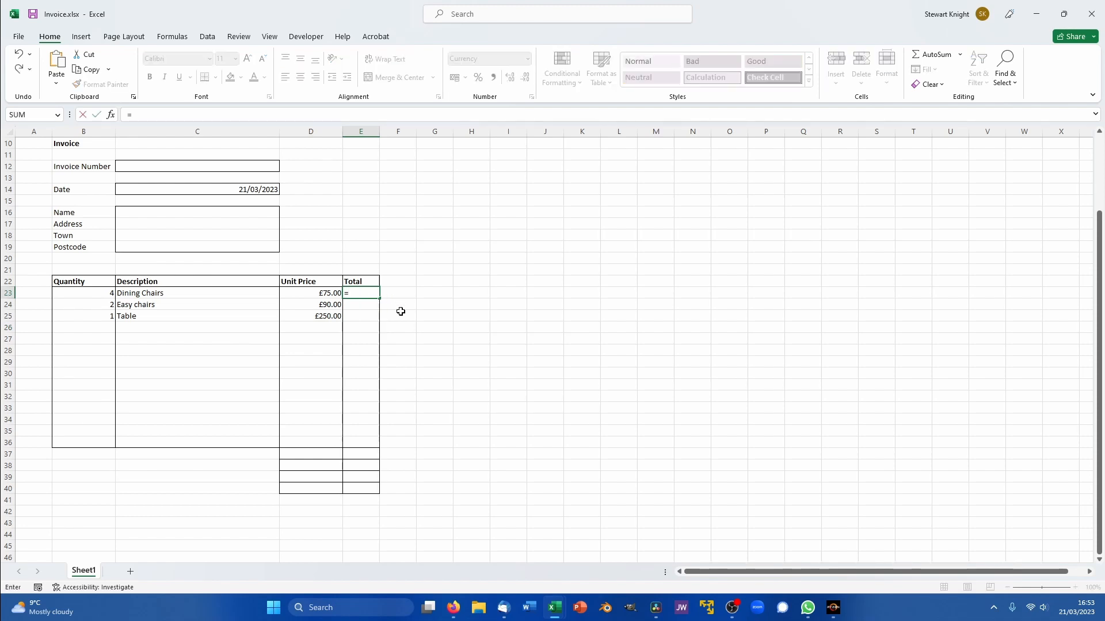
click(110, 294)
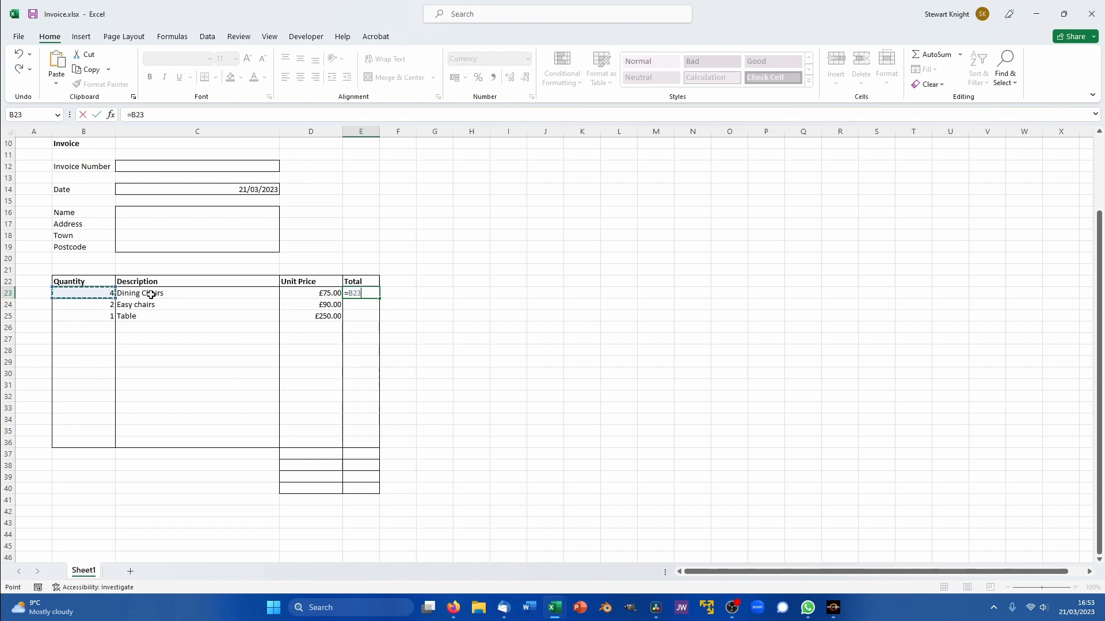
text(*)
click(316, 294)
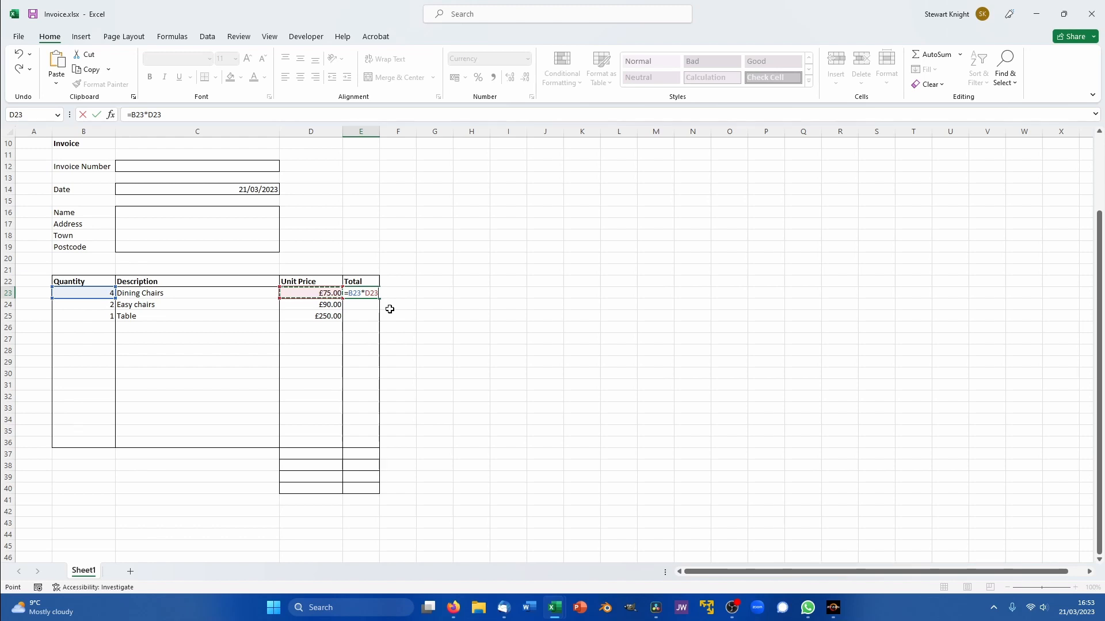
key(Return)
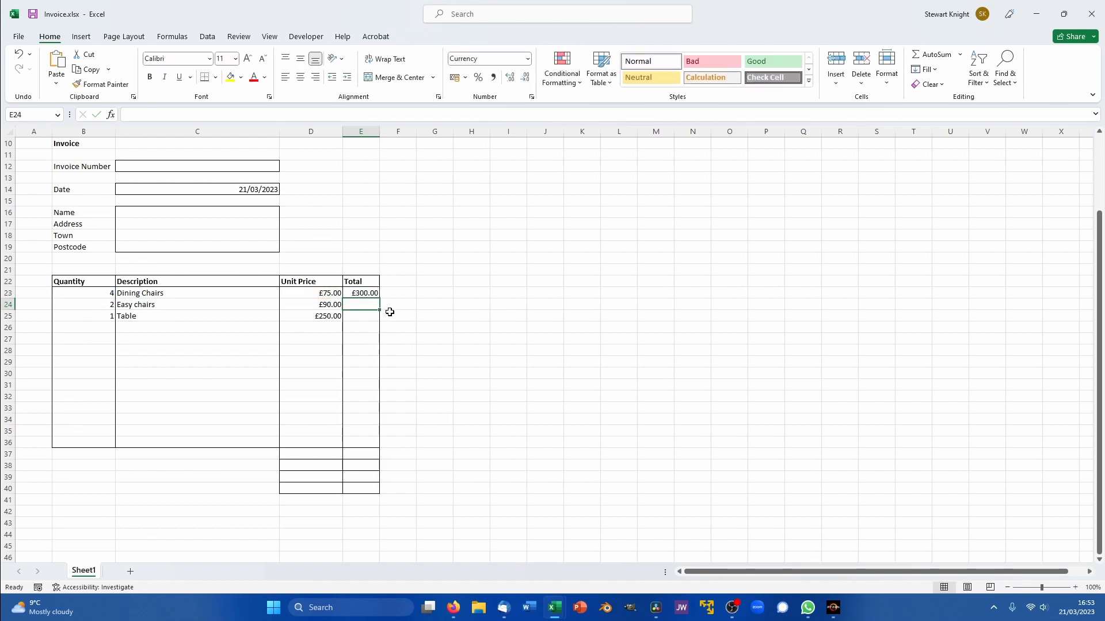
click(355, 291)
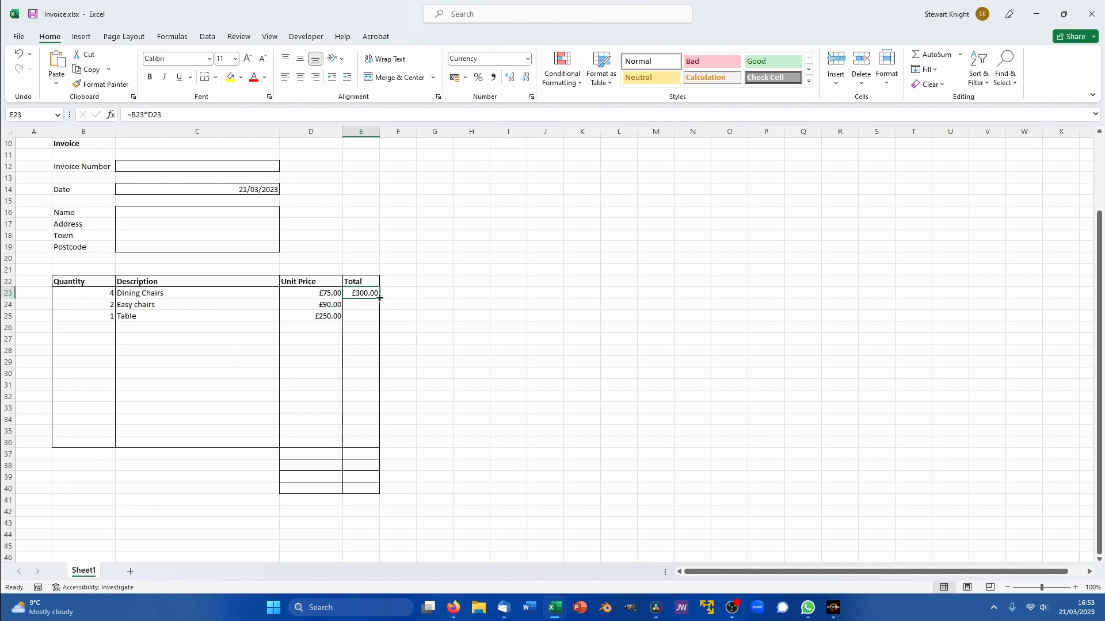
click(353, 326)
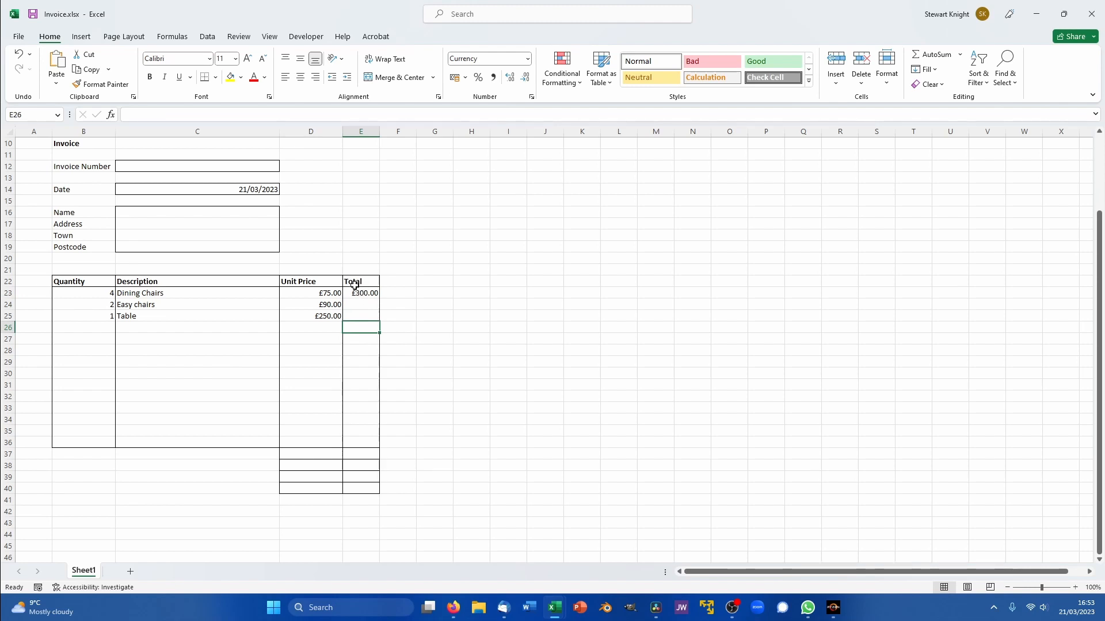
click(361, 292)
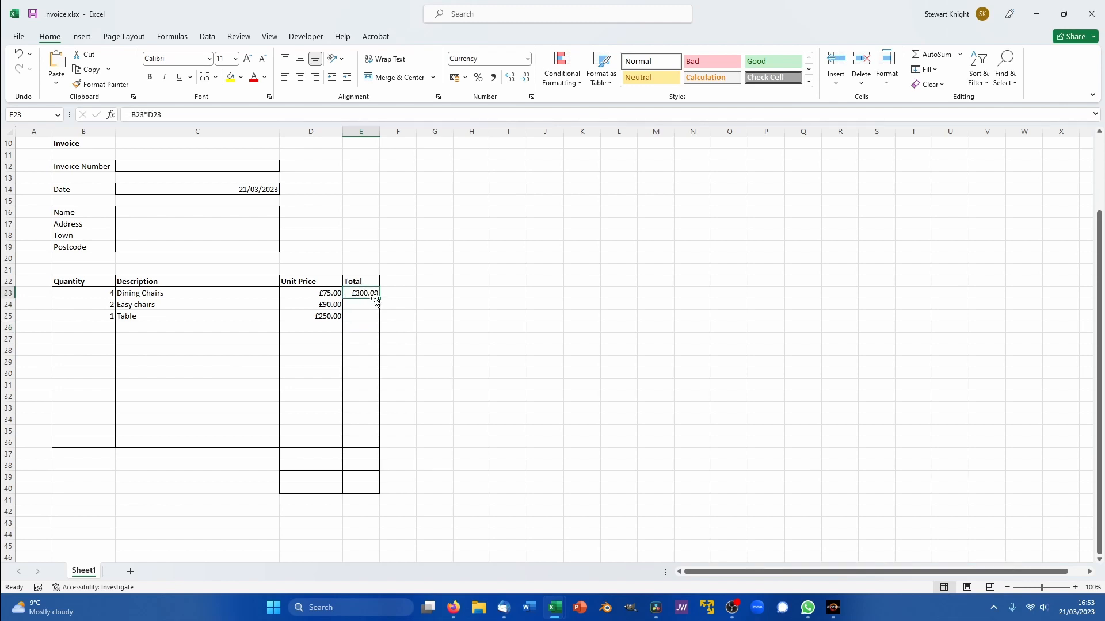
drag(380, 297, 379, 319)
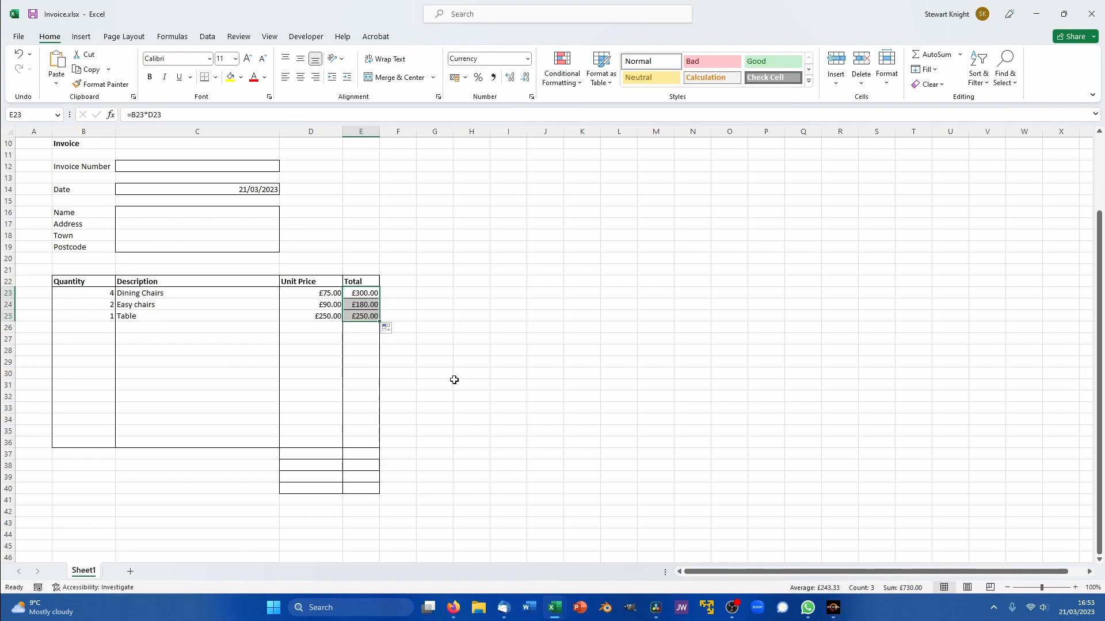
click(447, 382)
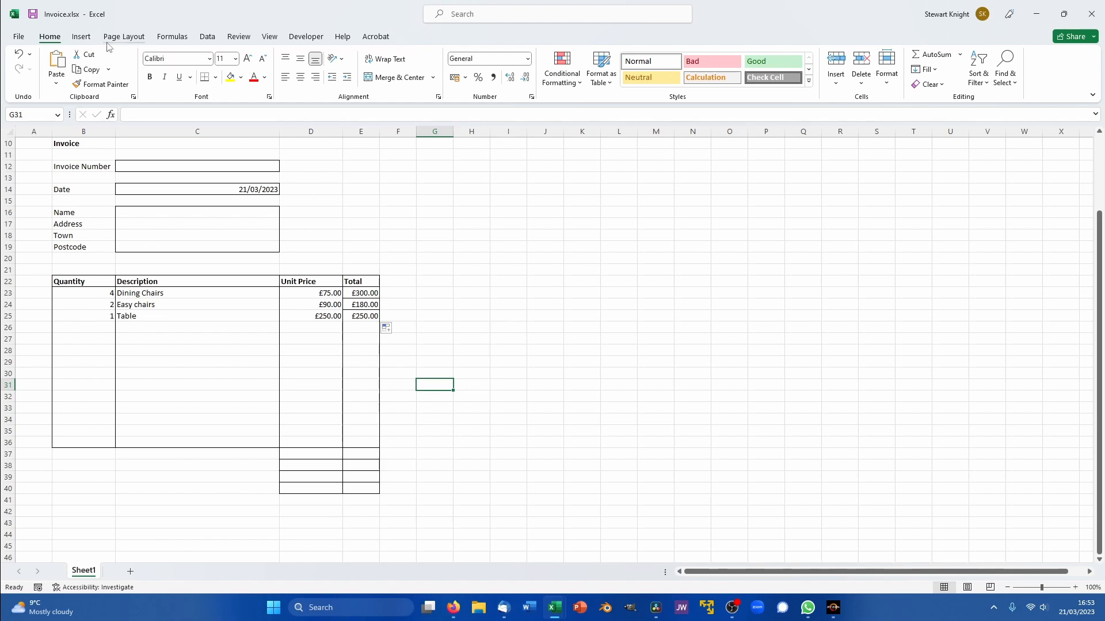
click(20, 54)
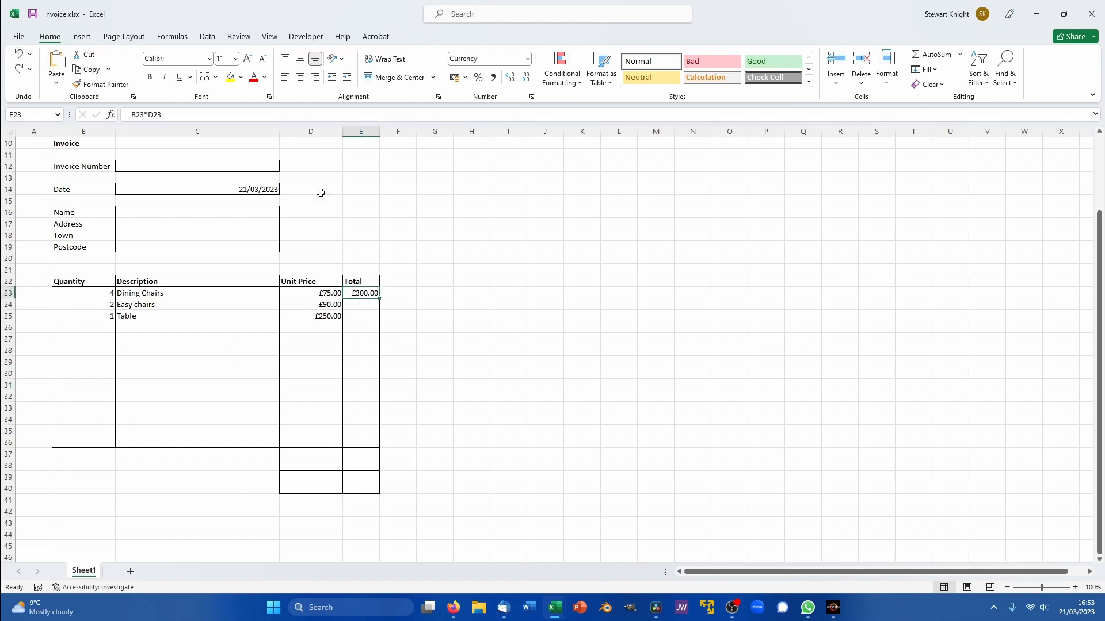
- Enter =B24*D24 in E24 and fill it to E25, giving £180.00 and £250.00
click(352, 302)
text(=)
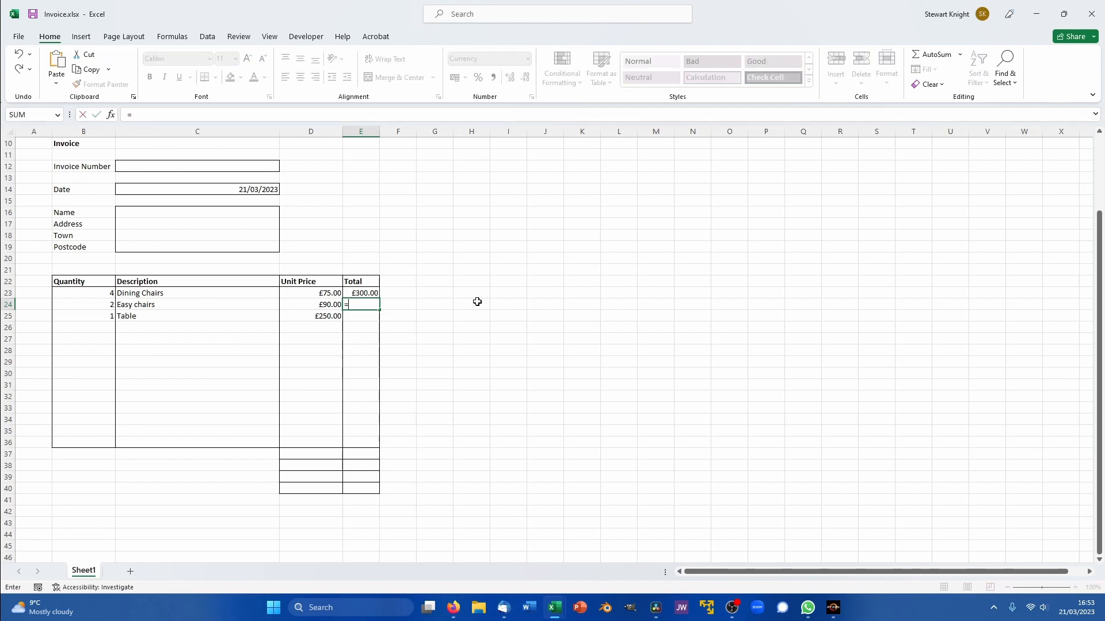
click(85, 305)
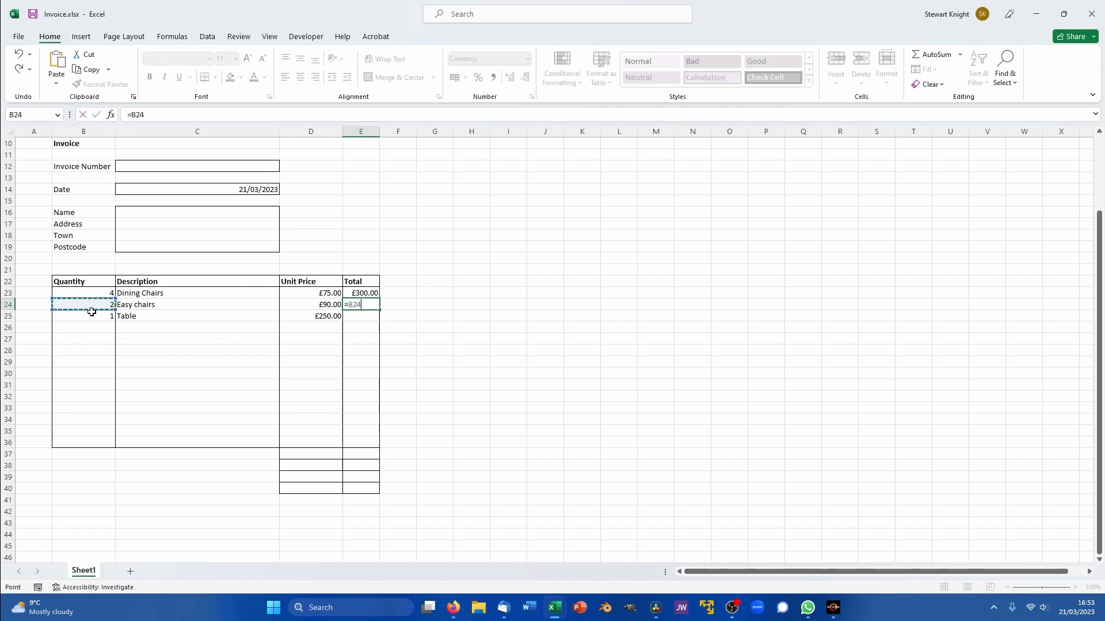
text(*)
click(309, 302)
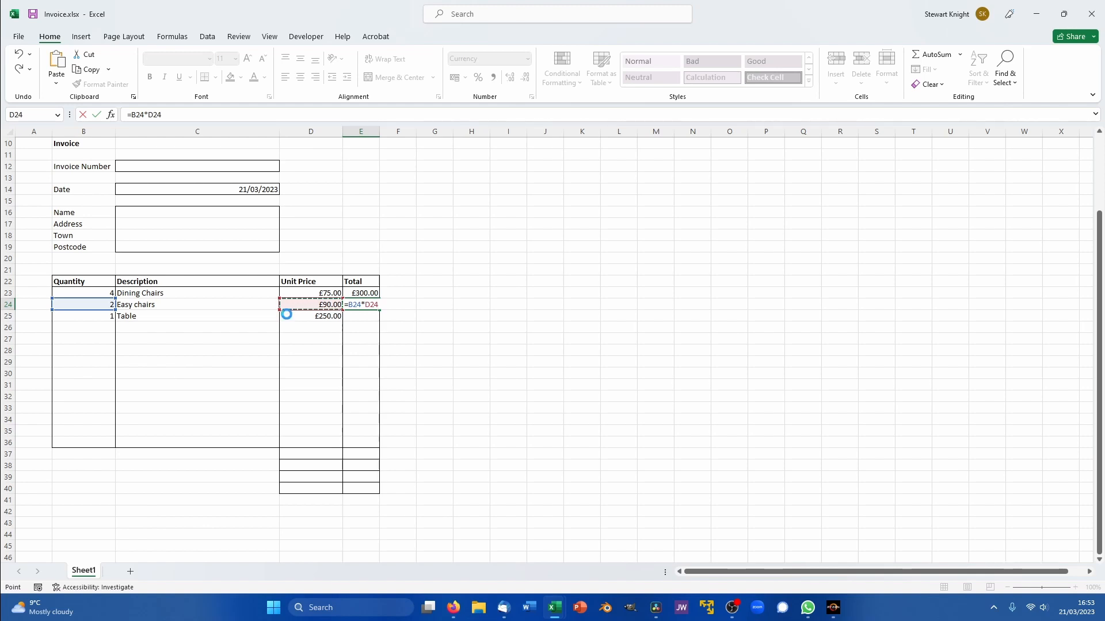
key(Return)
click(362, 305)
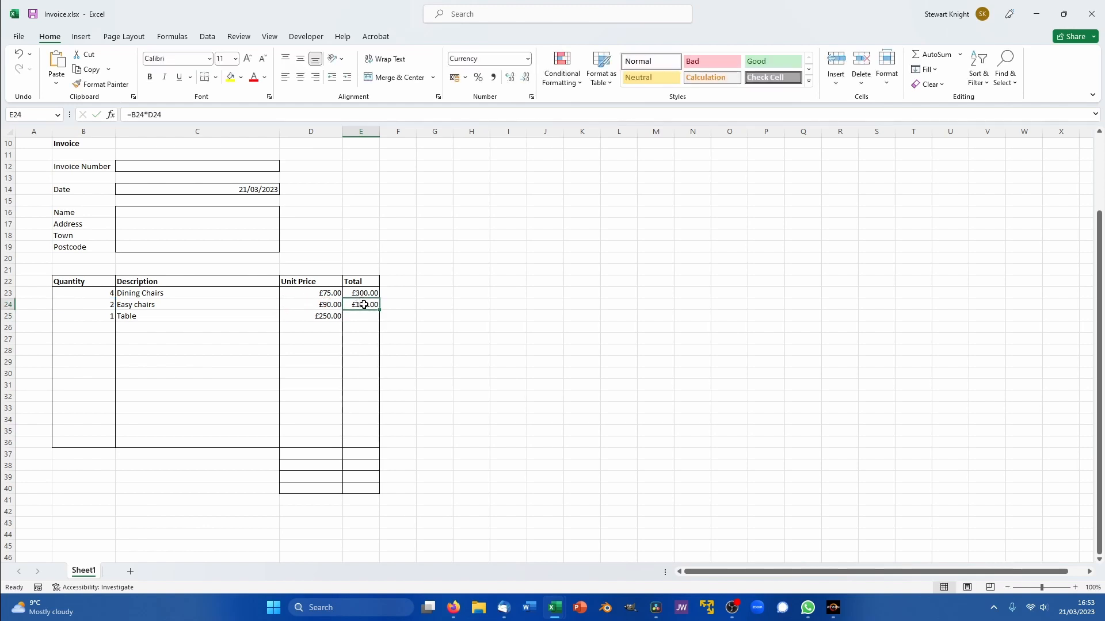
drag(381, 309, 381, 321)
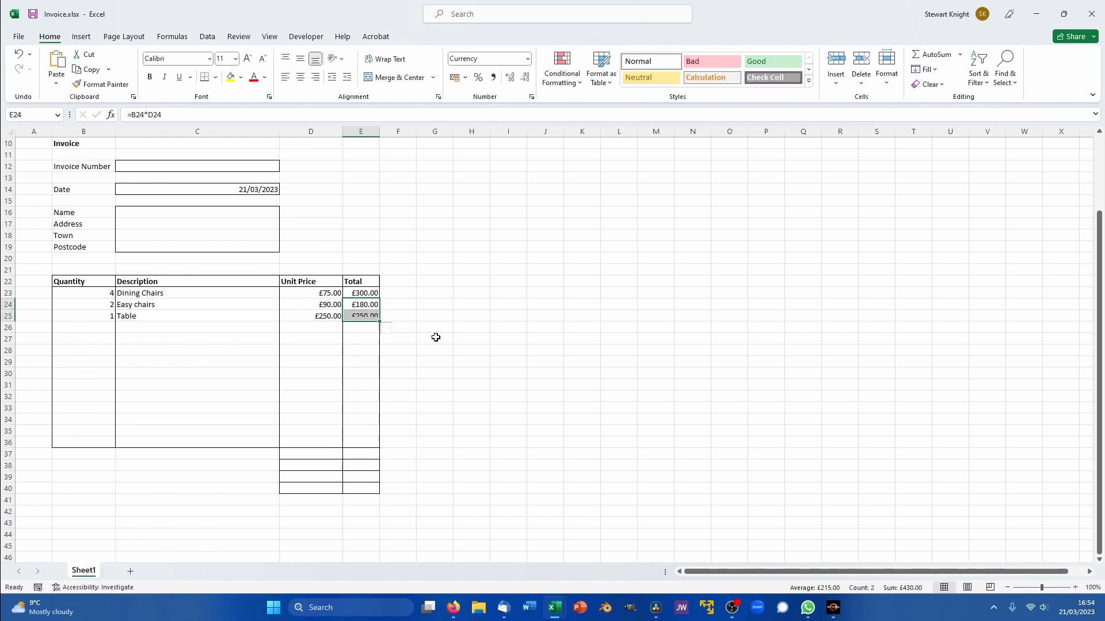
click(361, 417)
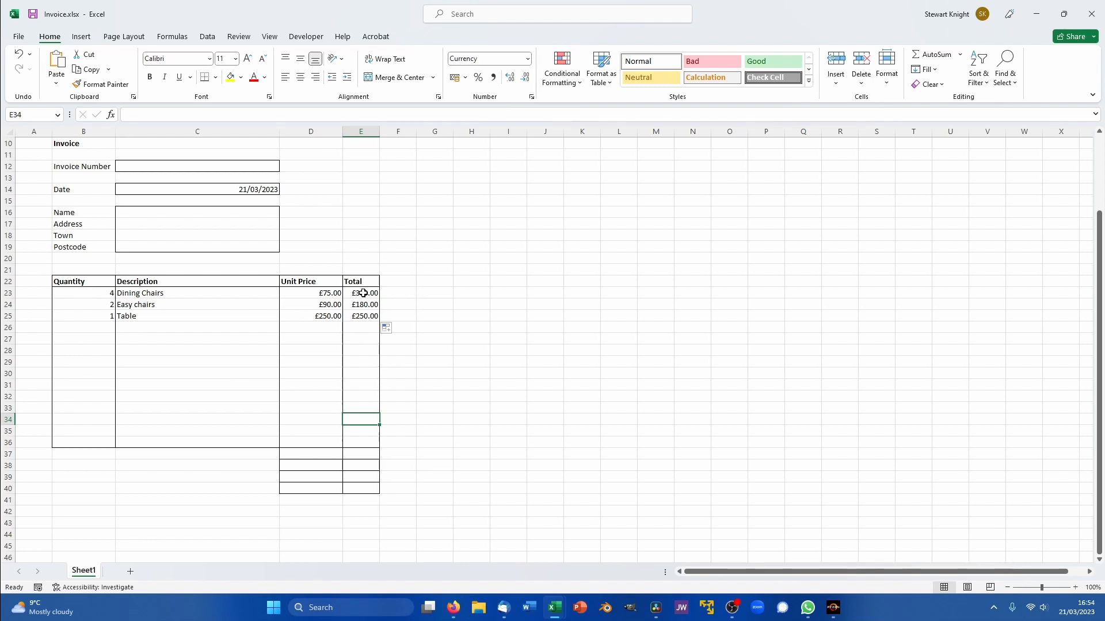
- Label D37 'Subtotal' and AutoSum E23:E37 into E37, giving £730.00
click(298, 454)
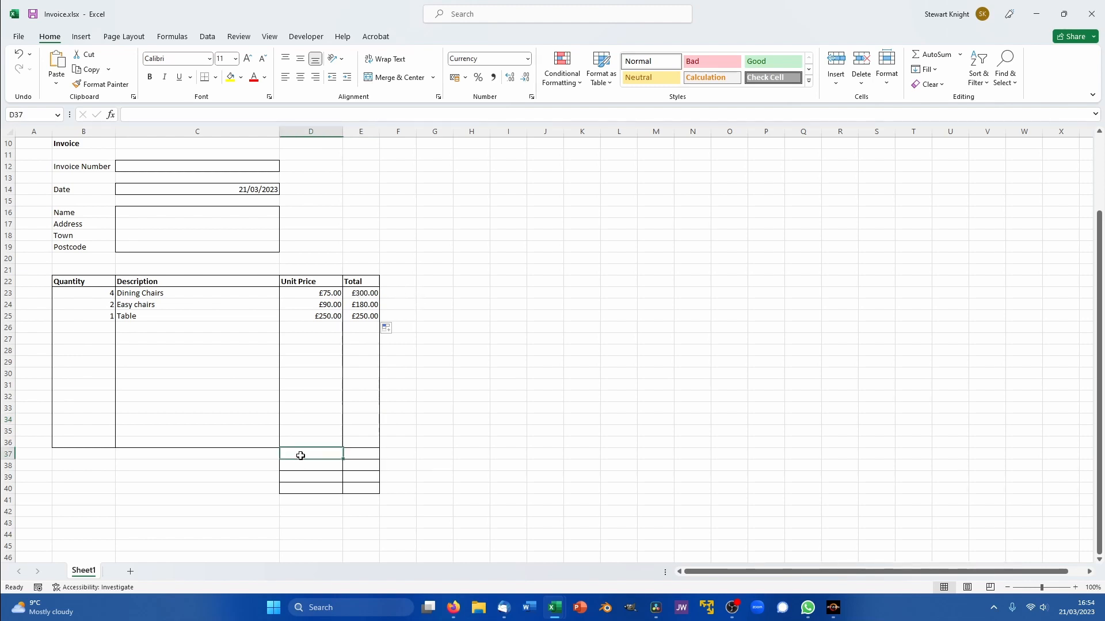
text(Subtotal)
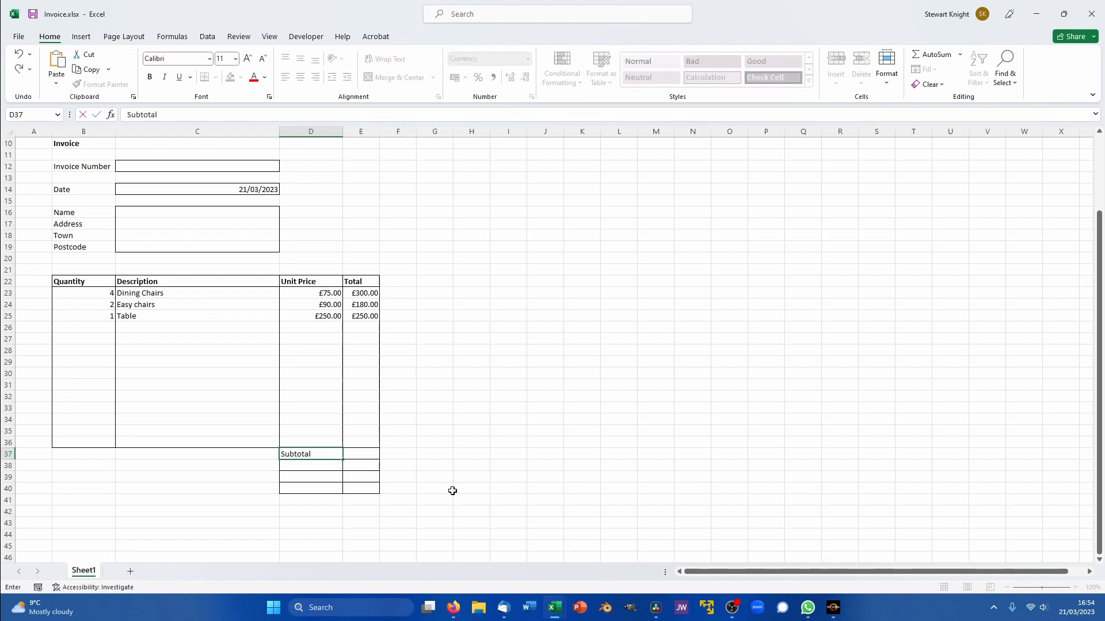
key(Tab)
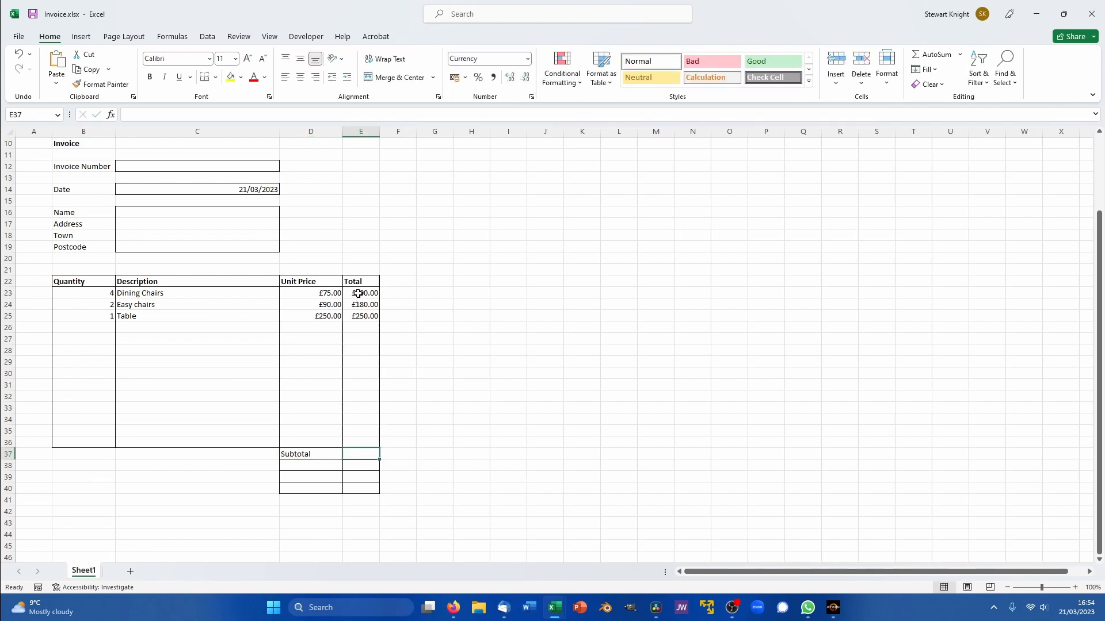
drag(358, 294, 353, 455)
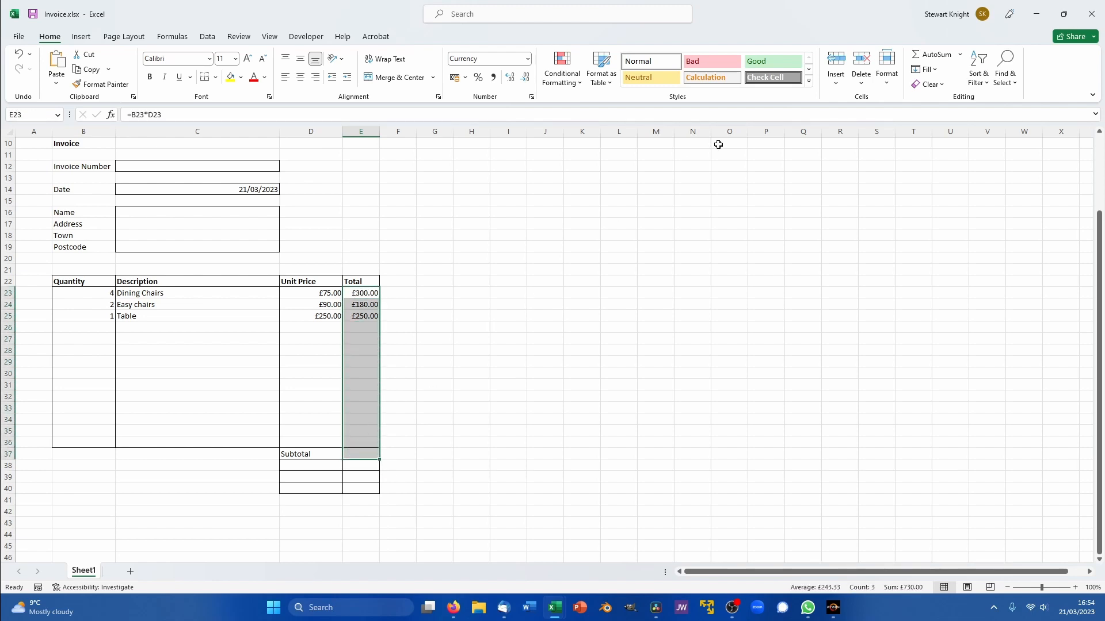
click(927, 54)
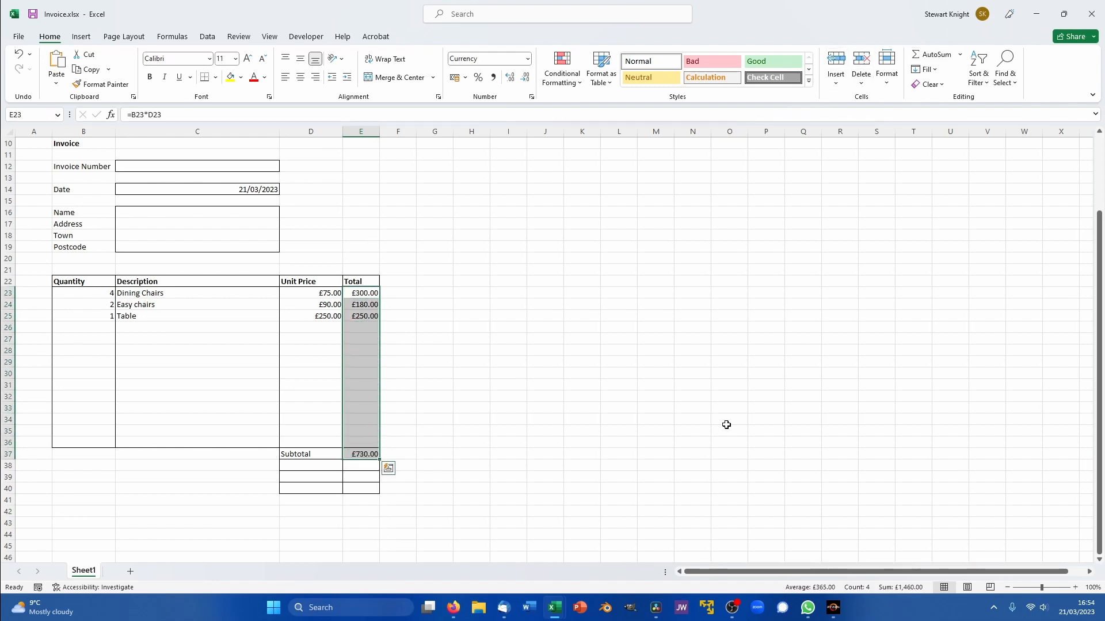
- Label D38 'VAT' and enter =17.5%*E37 in E38, giving £127.75
click(298, 466)
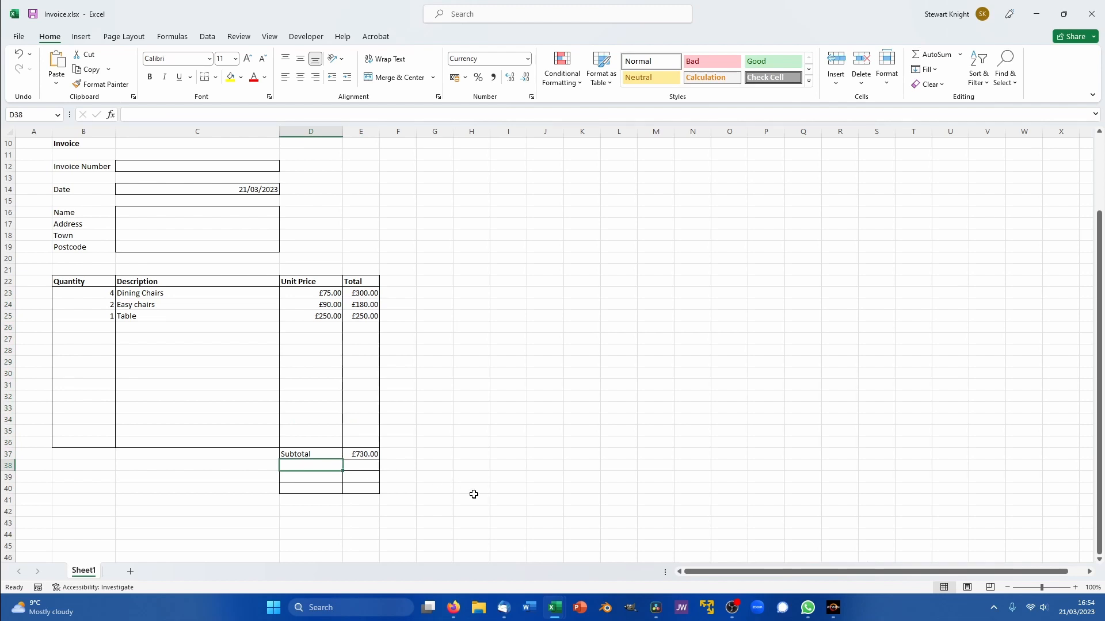
text(VAT)
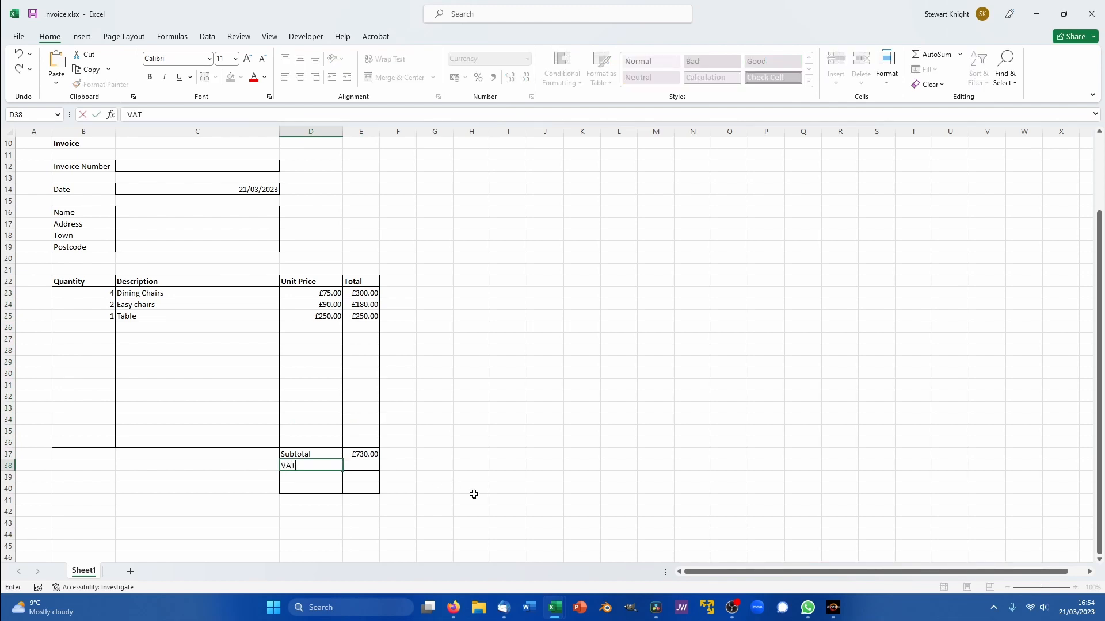
key(Tab)
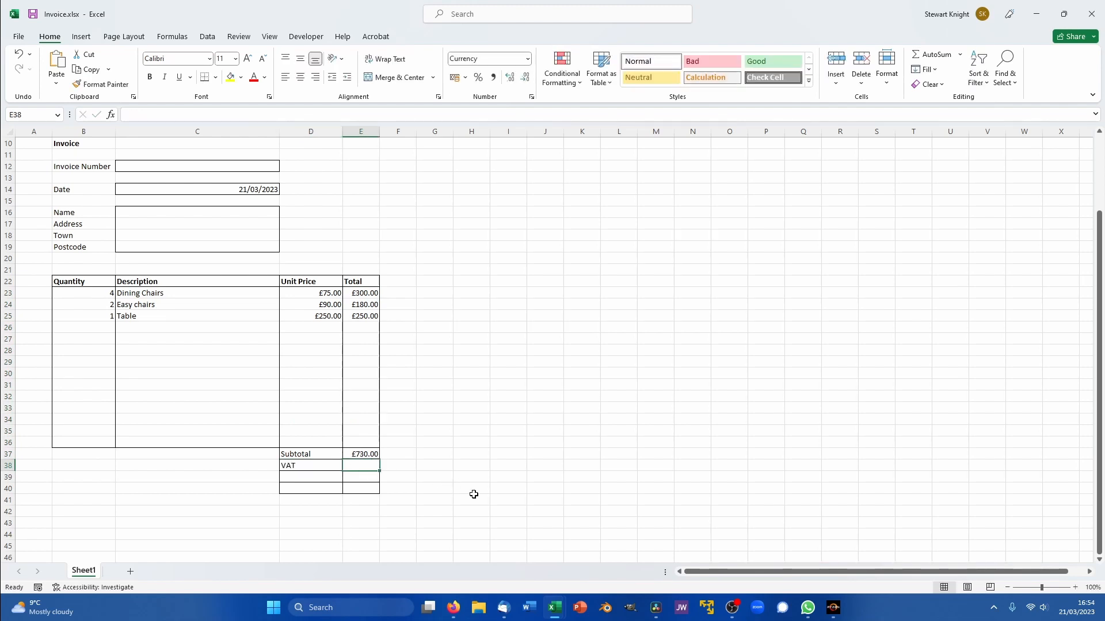
text(=17.5%*)
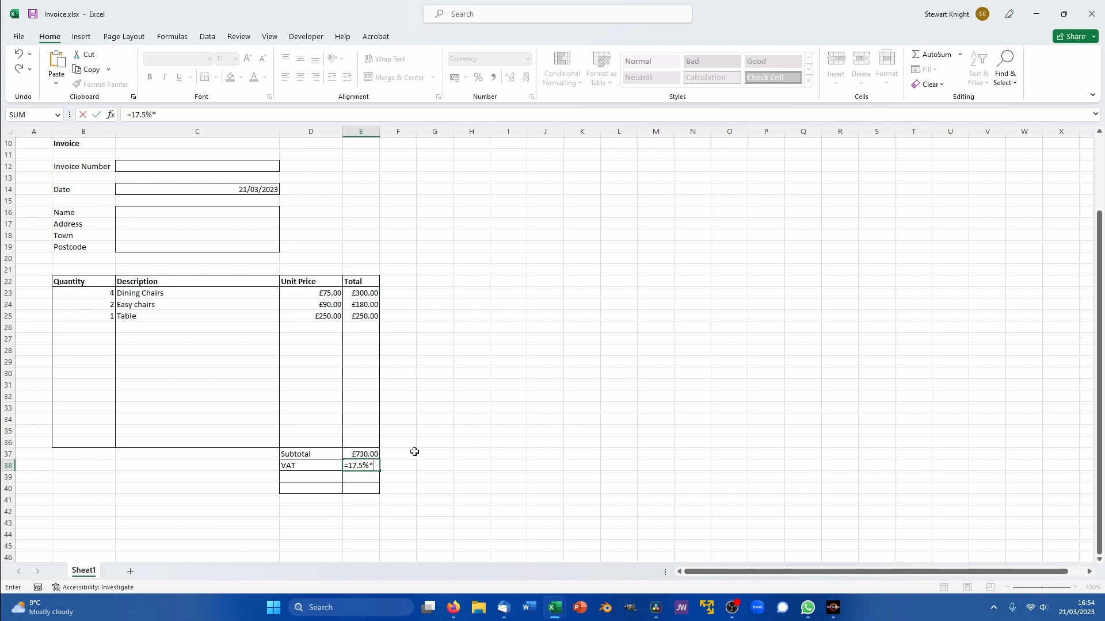
click(357, 454)
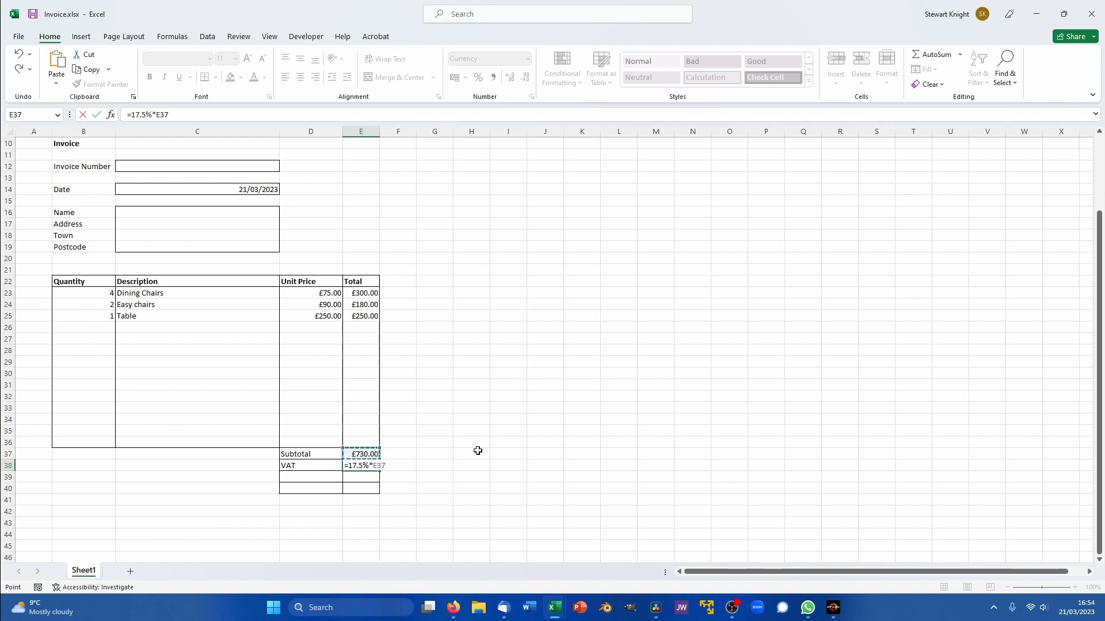
key(Return)
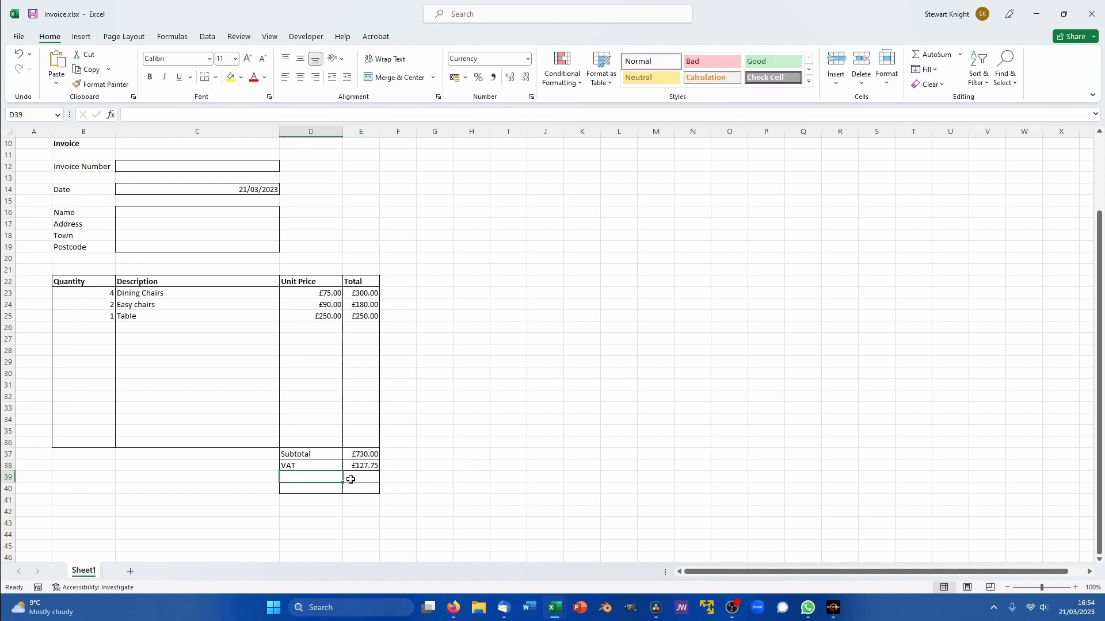
click(304, 488)
- Label D40 'Total' and AutoSum E37:E40 for a grand total of £857.75
text(Total)
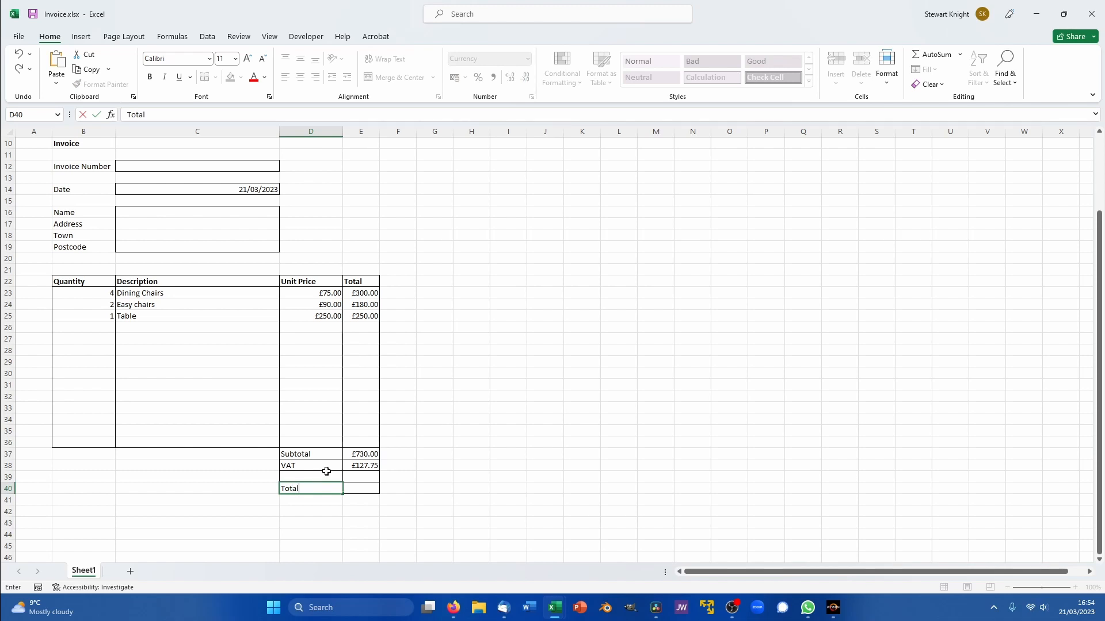
drag(361, 453, 357, 484)
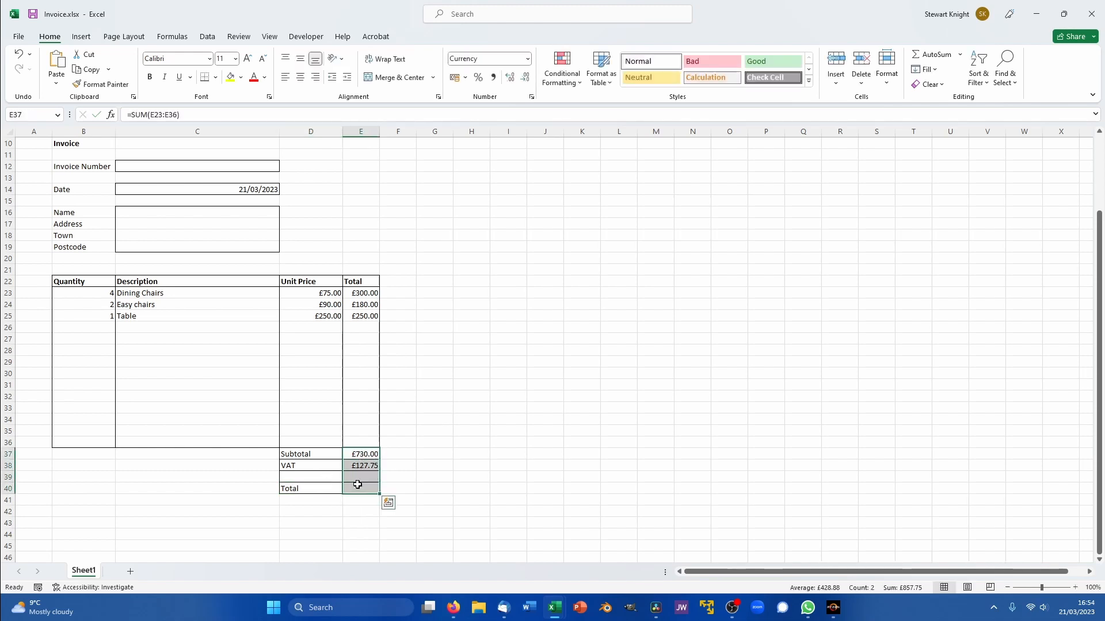
click(928, 54)
click(506, 439)
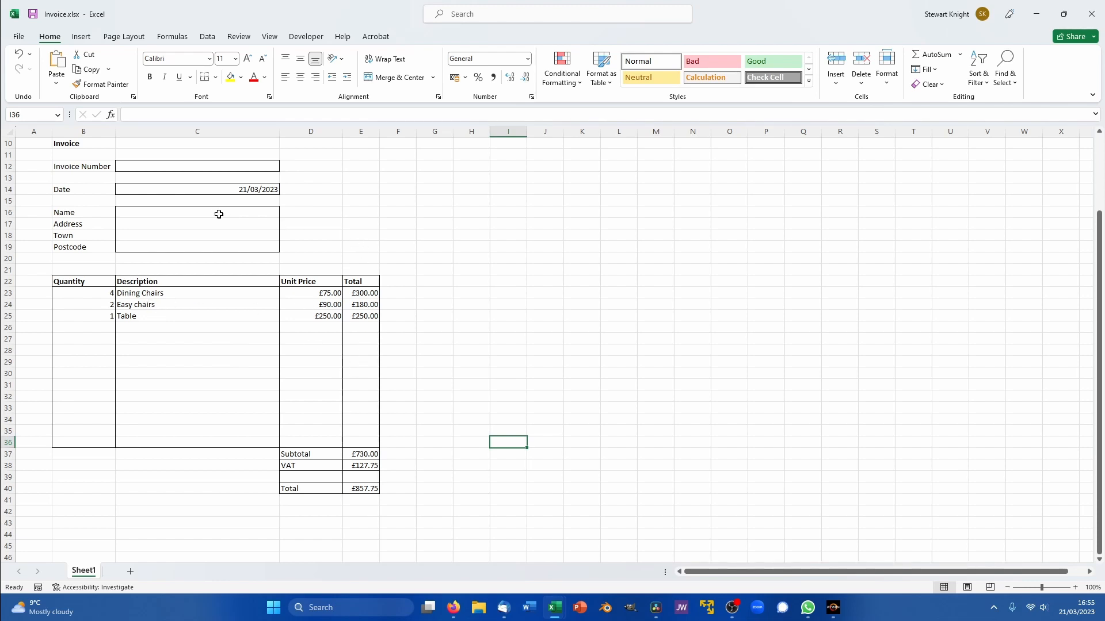
- Inspect cell D17's Protection settings and close them without changes
click(321, 223)
right_click(321, 222)
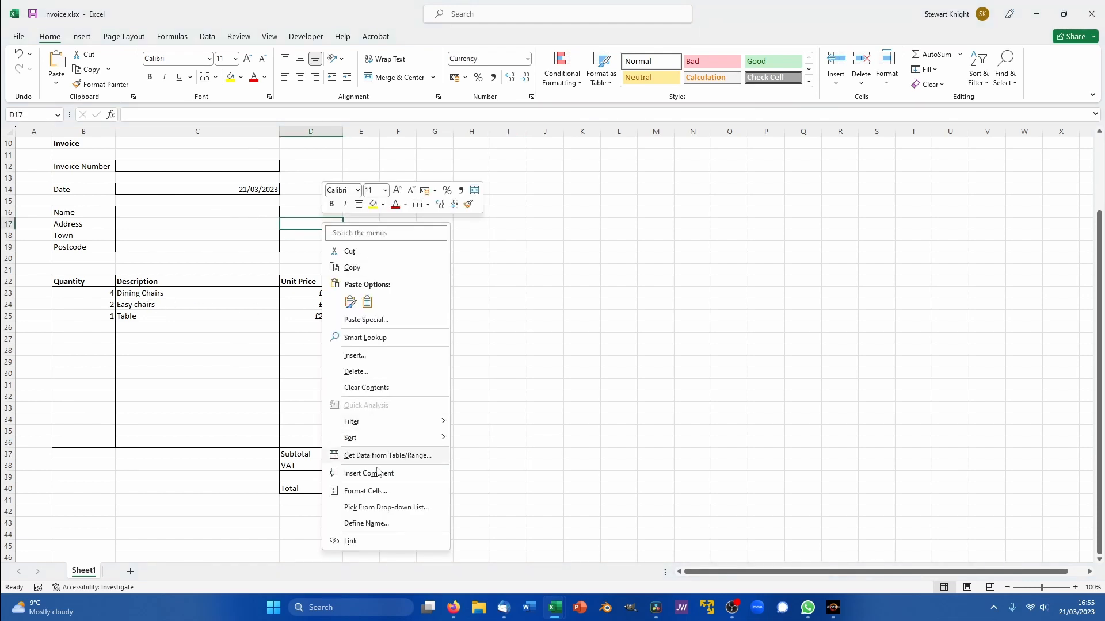
click(378, 492)
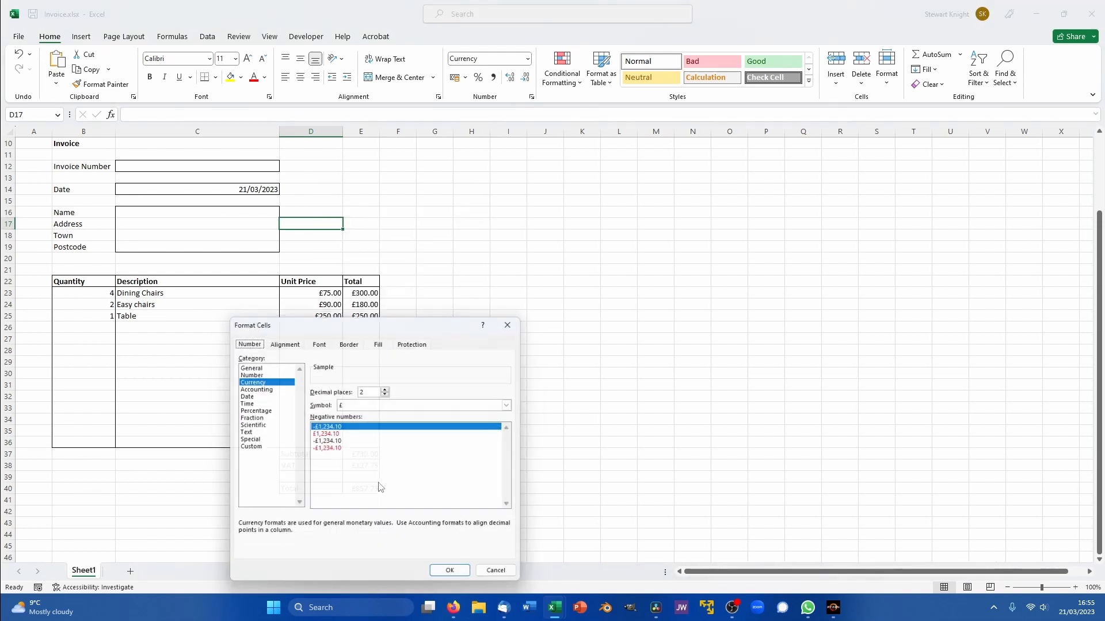
click(417, 340)
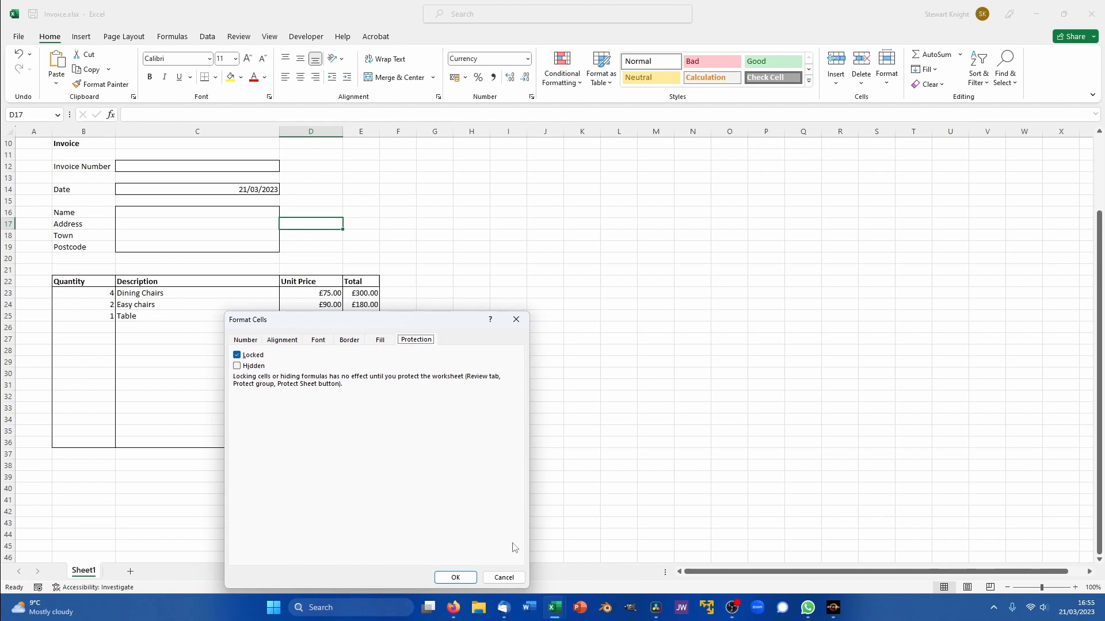
click(504, 578)
click(498, 463)
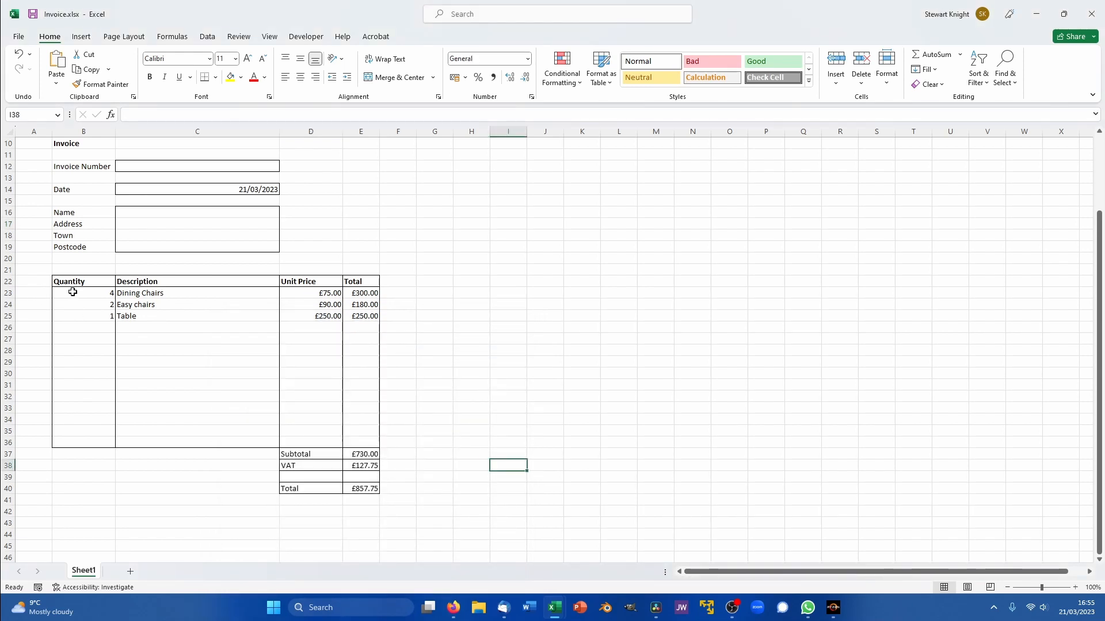
- Uncheck Locked in Format Cells for the Quantity cells B23:B36
drag(71, 294, 88, 442)
right_click(75, 388)
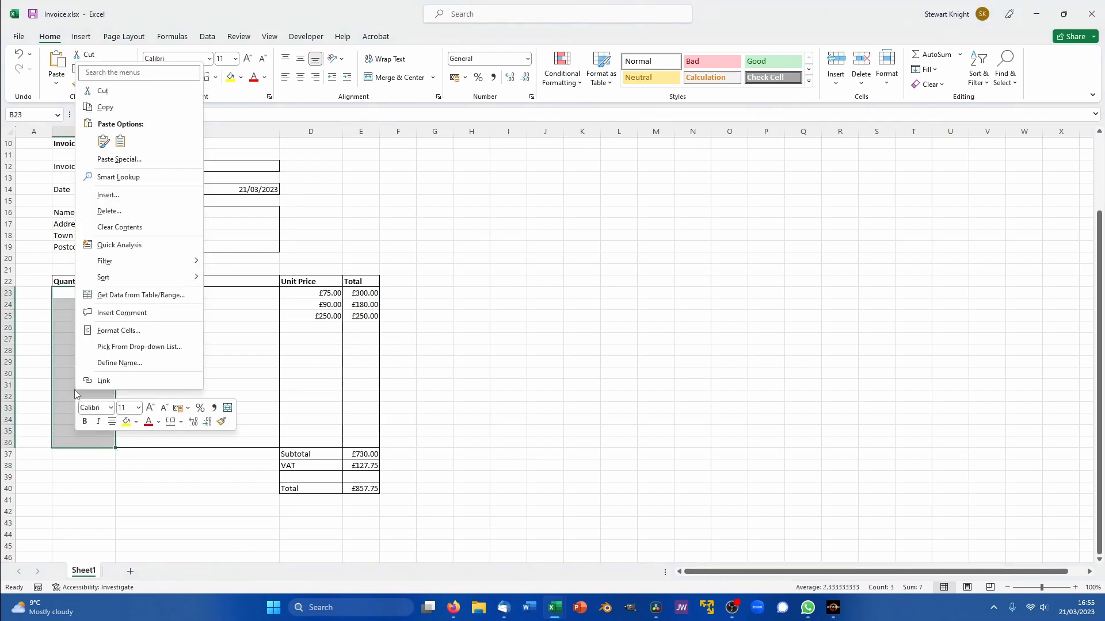
click(111, 331)
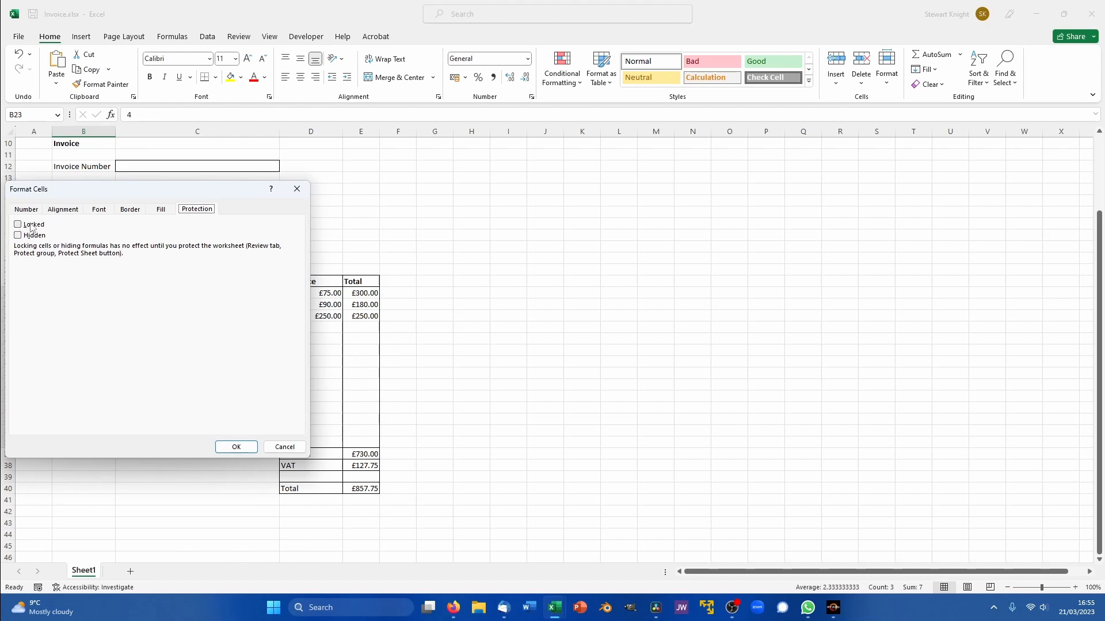
click(224, 447)
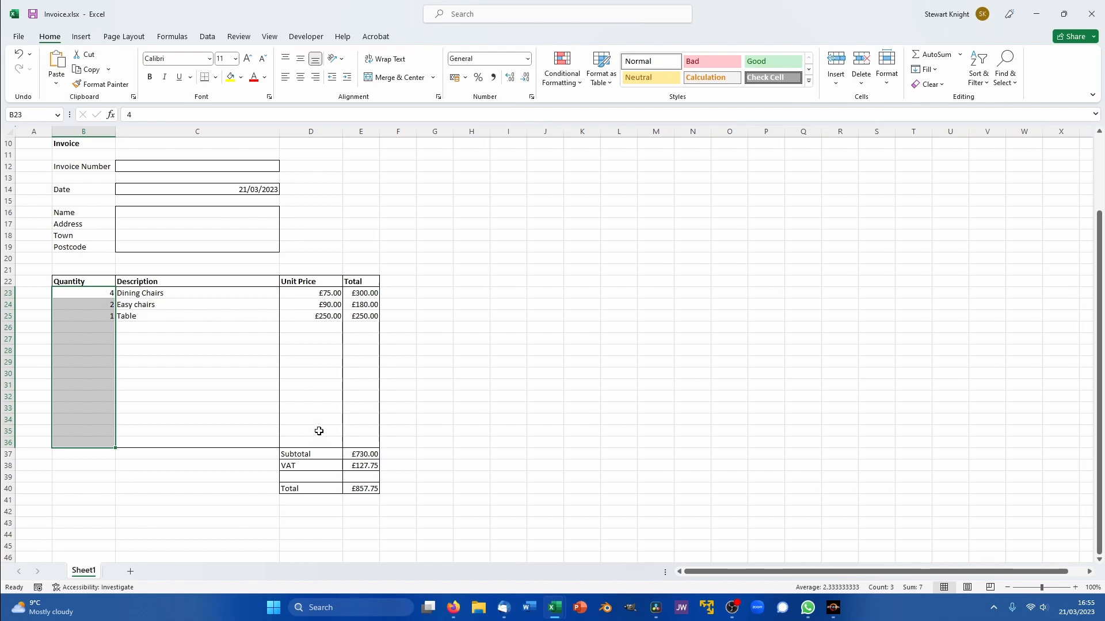
click(168, 342)
click(172, 314)
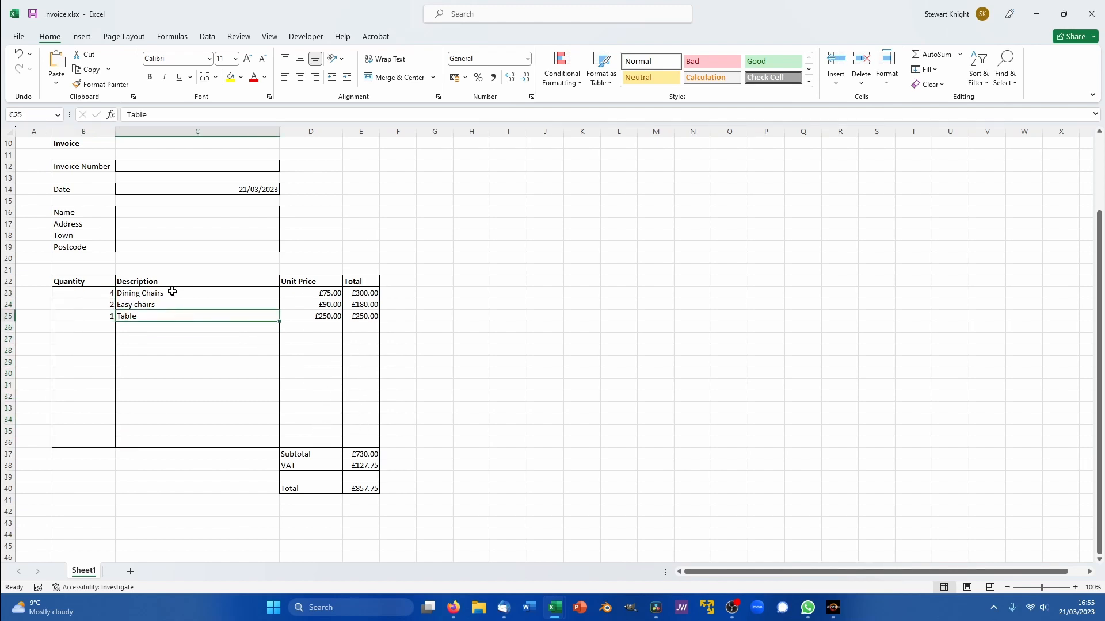
- Set the Description cells C23:C25 to Locked in Format Cells
drag(172, 291, 182, 315)
right_click(182, 315)
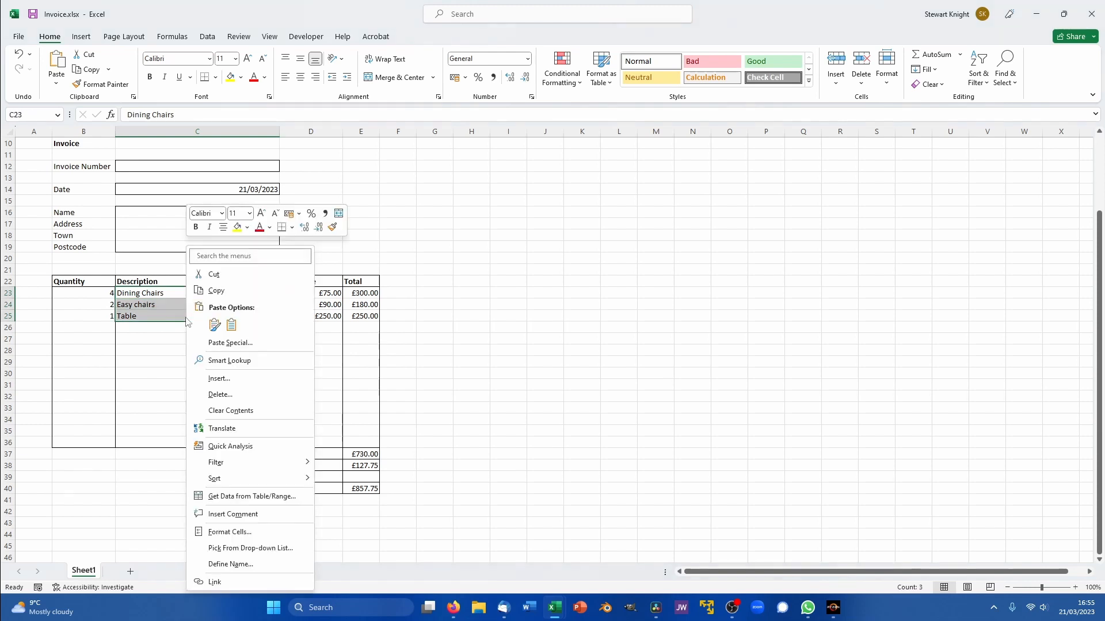
click(258, 532)
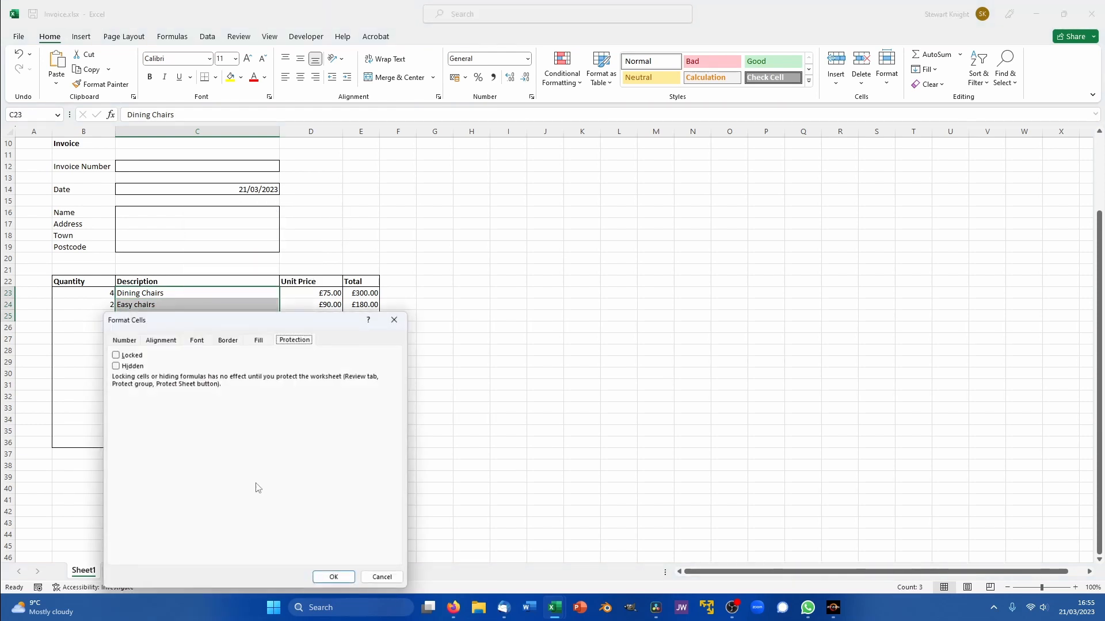
click(116, 356)
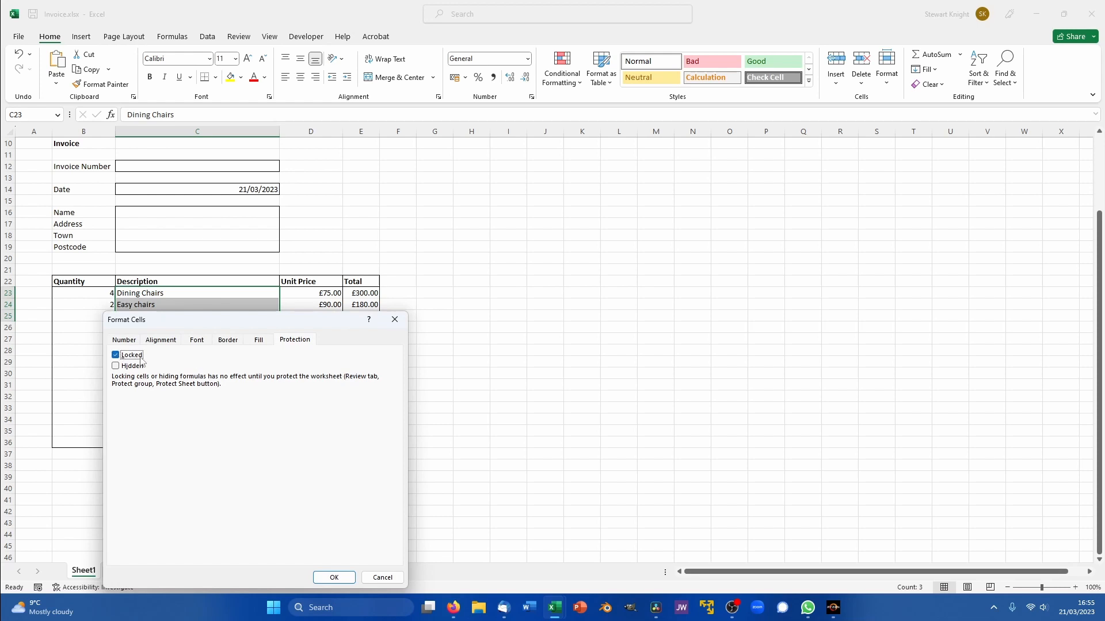
click(335, 578)
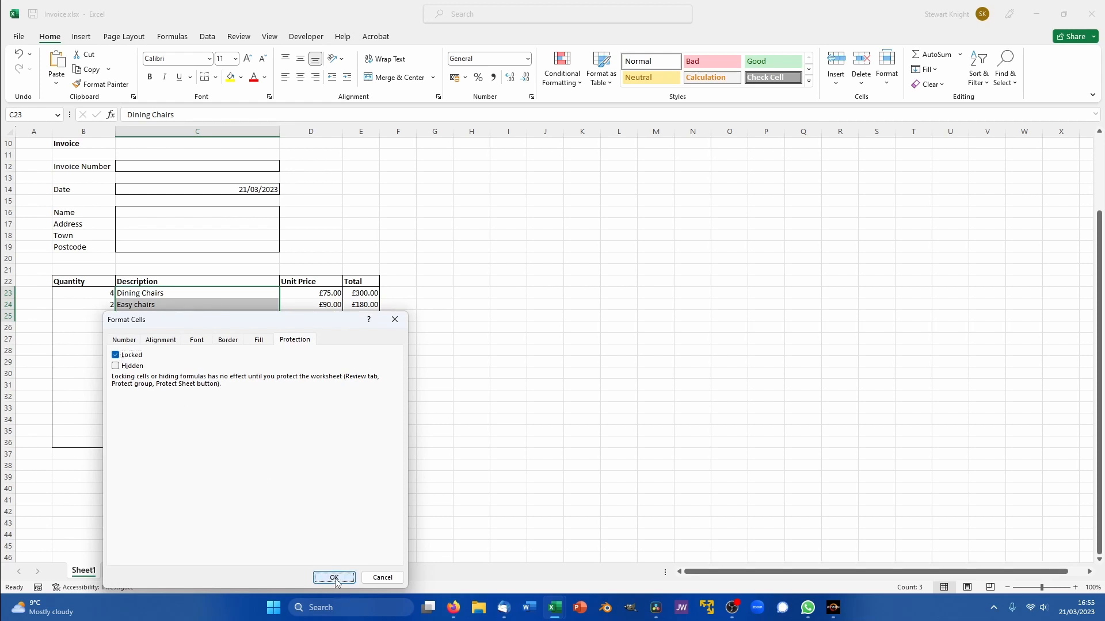
click(440, 455)
- Confirm the Unit Price cells D23:D25 remain locked, cancelling without changes
drag(309, 289, 309, 317)
right_click(309, 319)
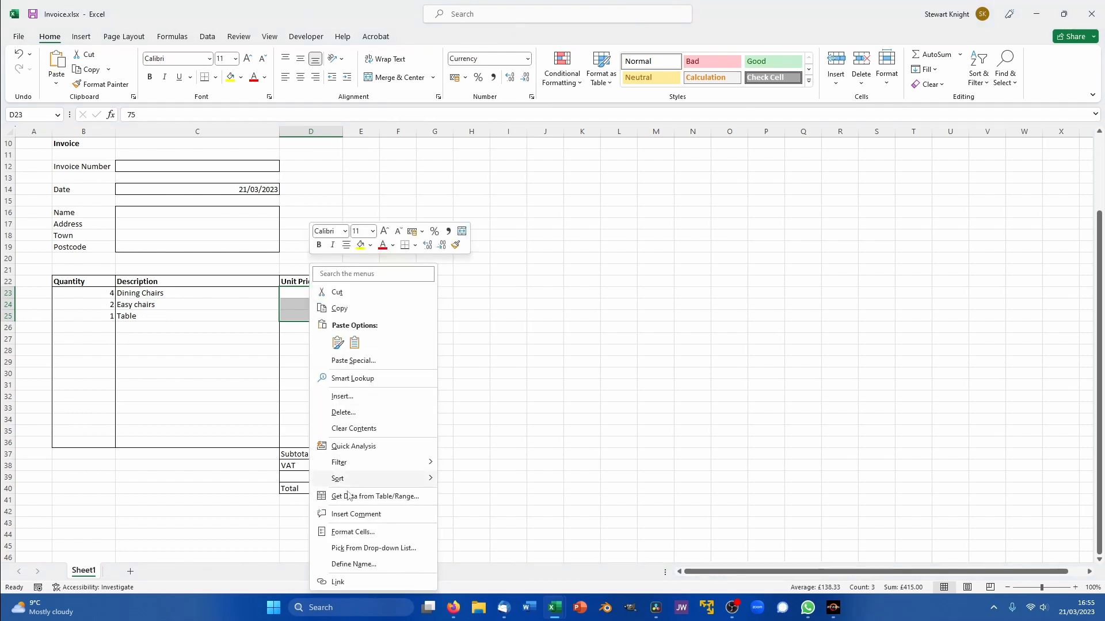
click(353, 531)
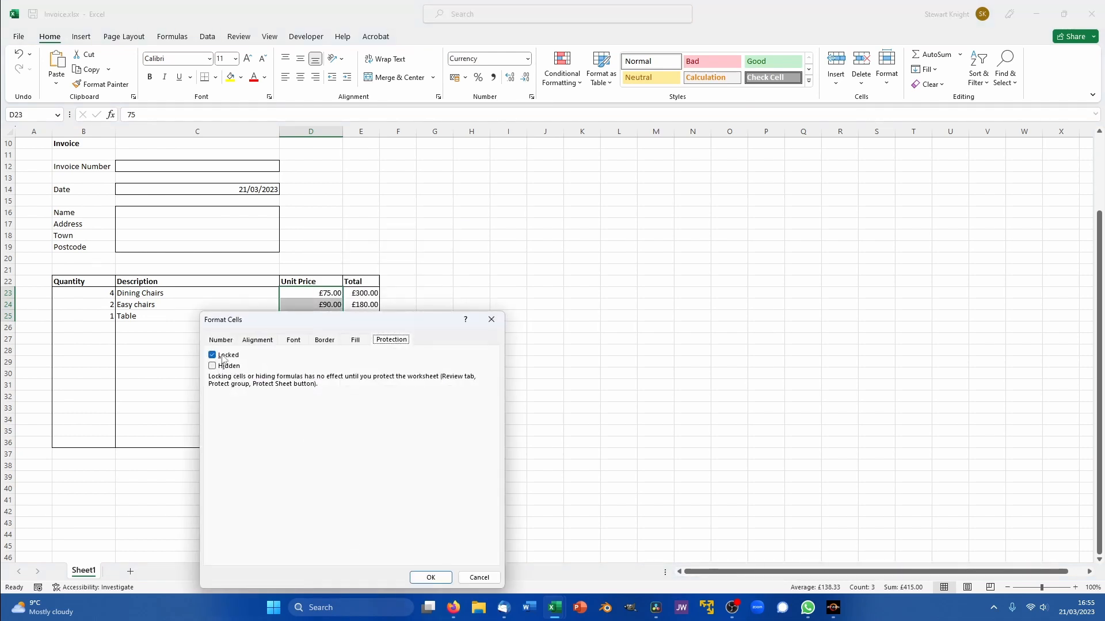
click(478, 578)
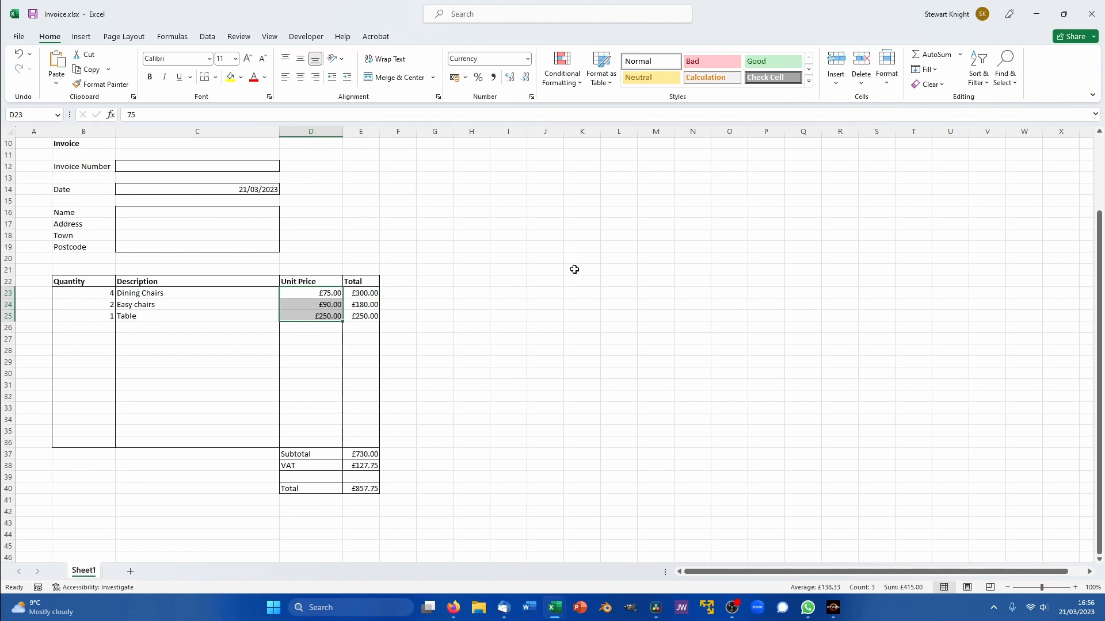
click(241, 38)
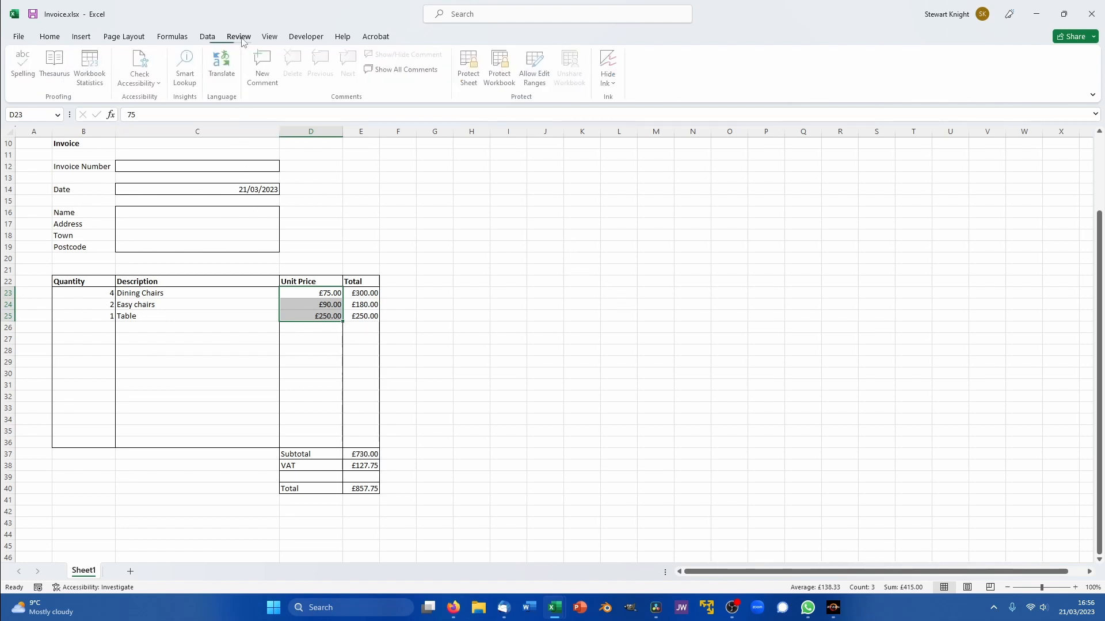
- Protect the invoice sheet with no password, then select the Dining Chairs quantity cell B23
click(471, 72)
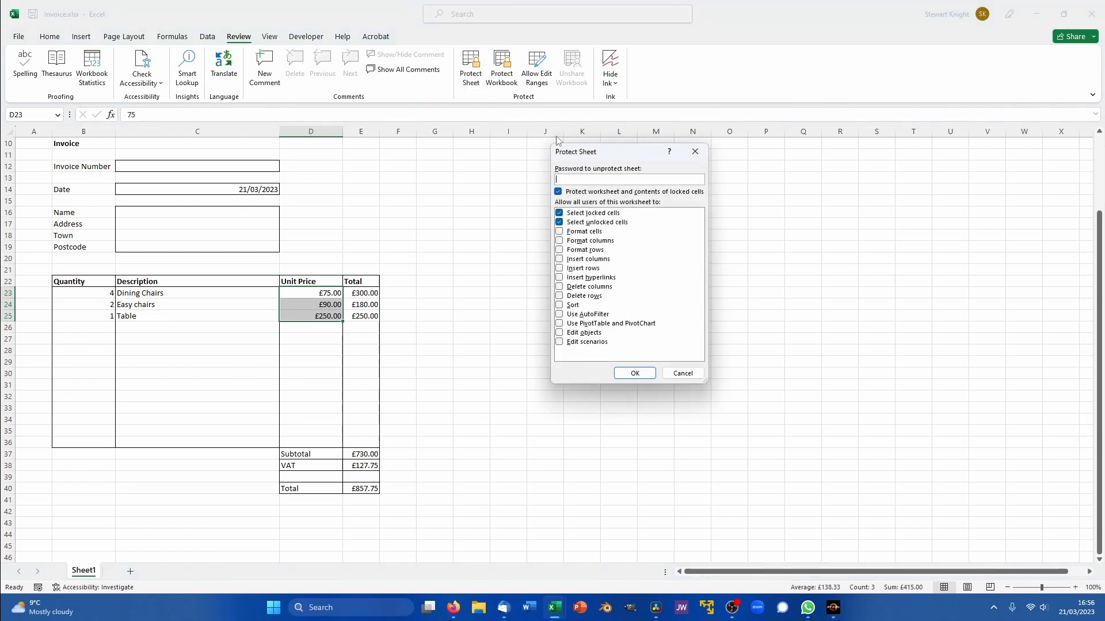
click(635, 374)
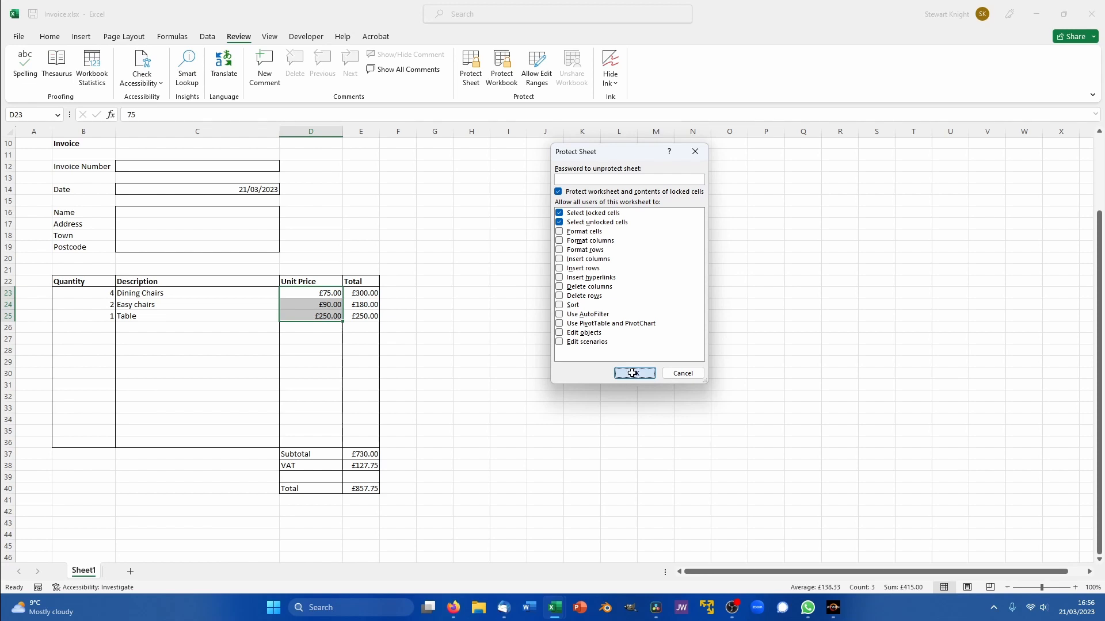
click(94, 292)
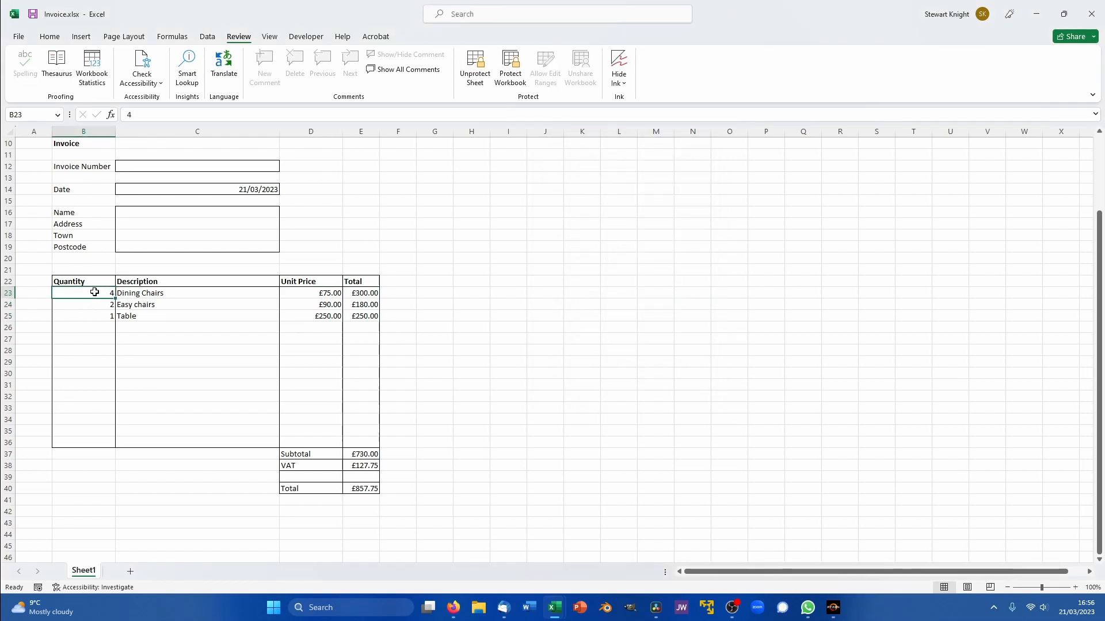
- Set the Dining Chairs quantity to 6 and confirm the locked description in C23 rejects edits
text(6)
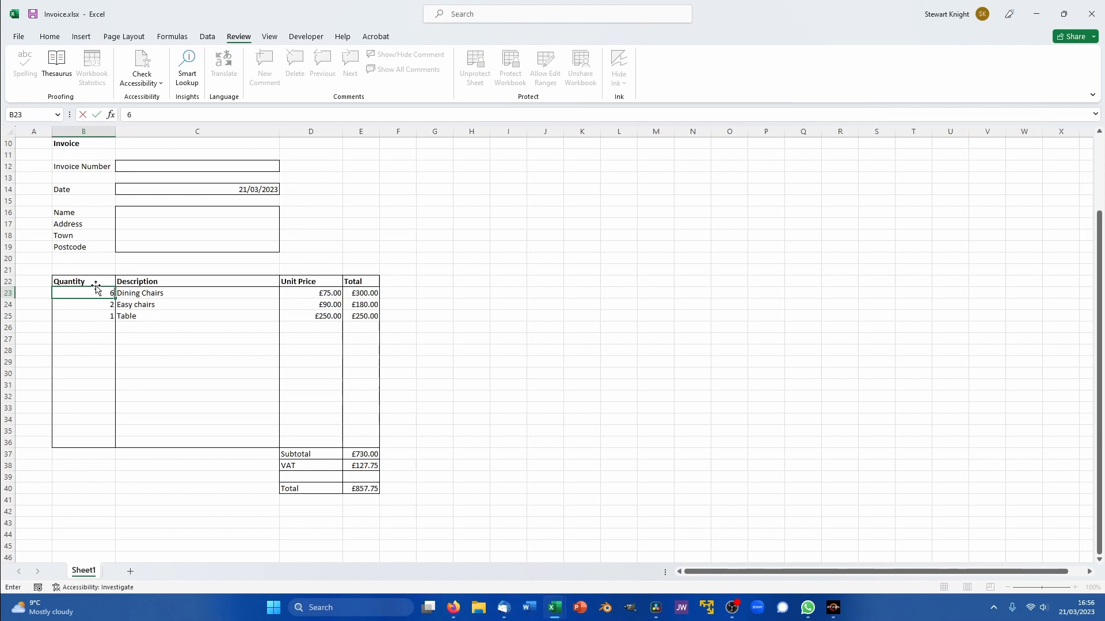
key(Return)
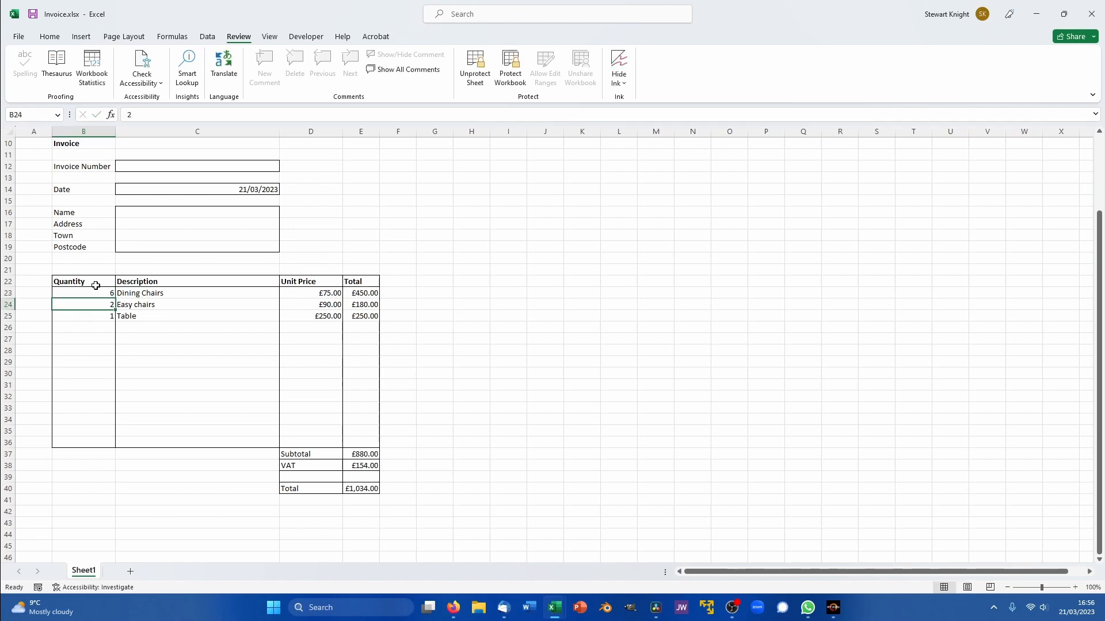
click(142, 294)
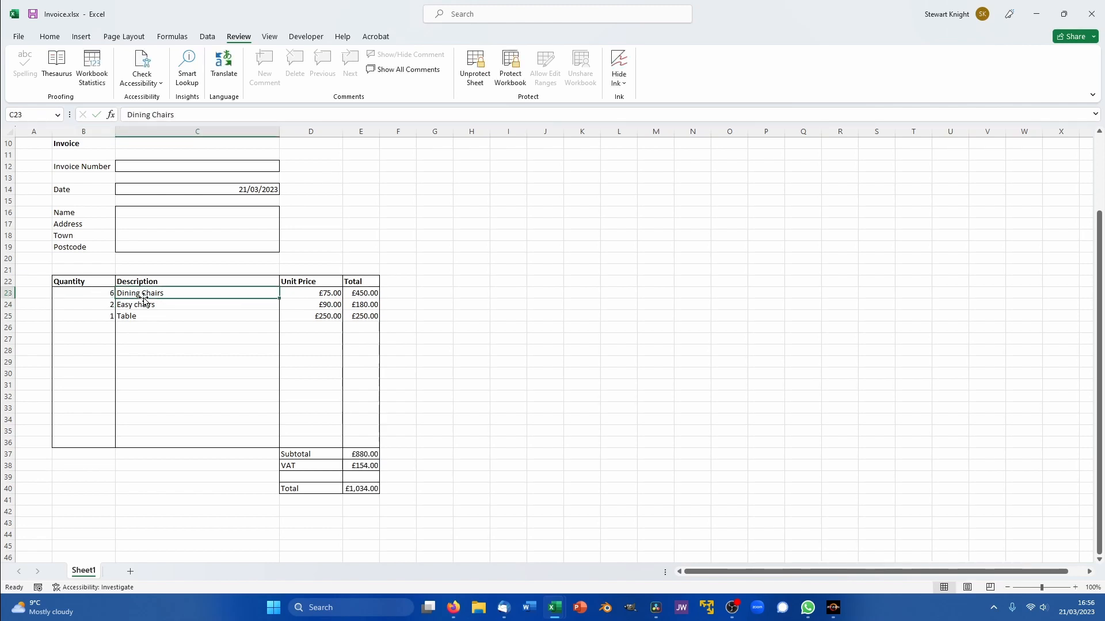
key(Delete)
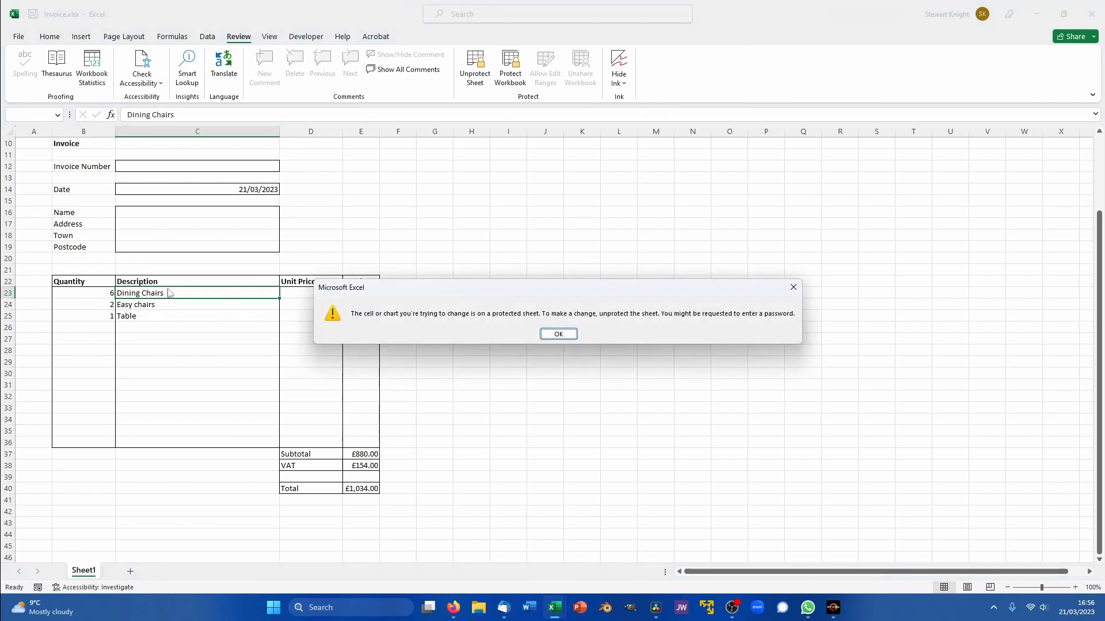
click(559, 334)
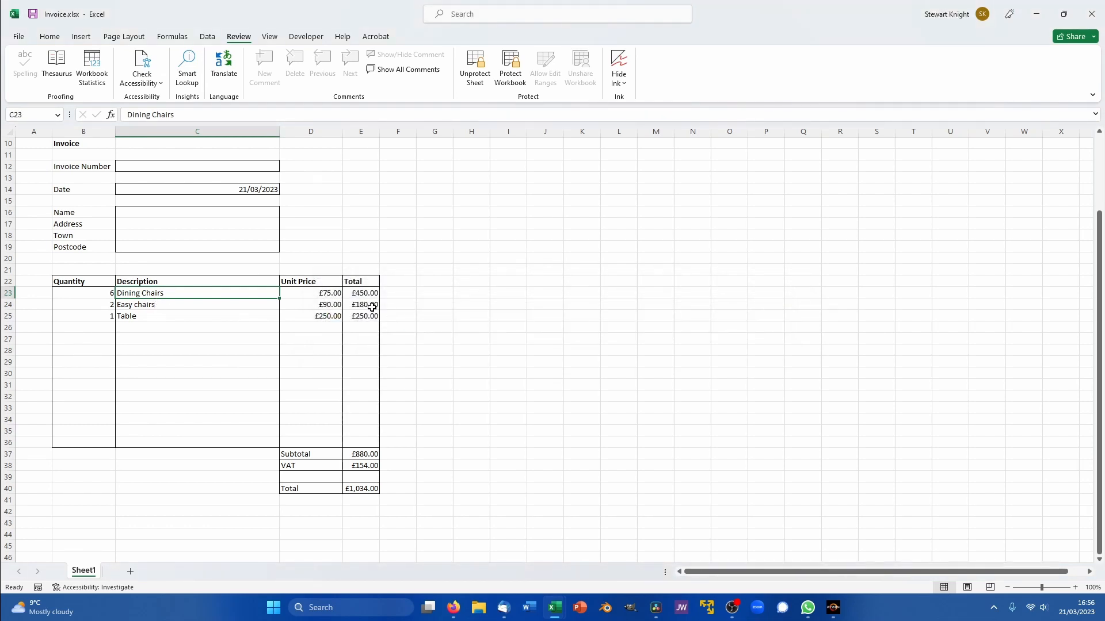
- Confirm the locked E24 total rejects deletion, then unprotect the sheet
click(371, 306)
key(Delete)
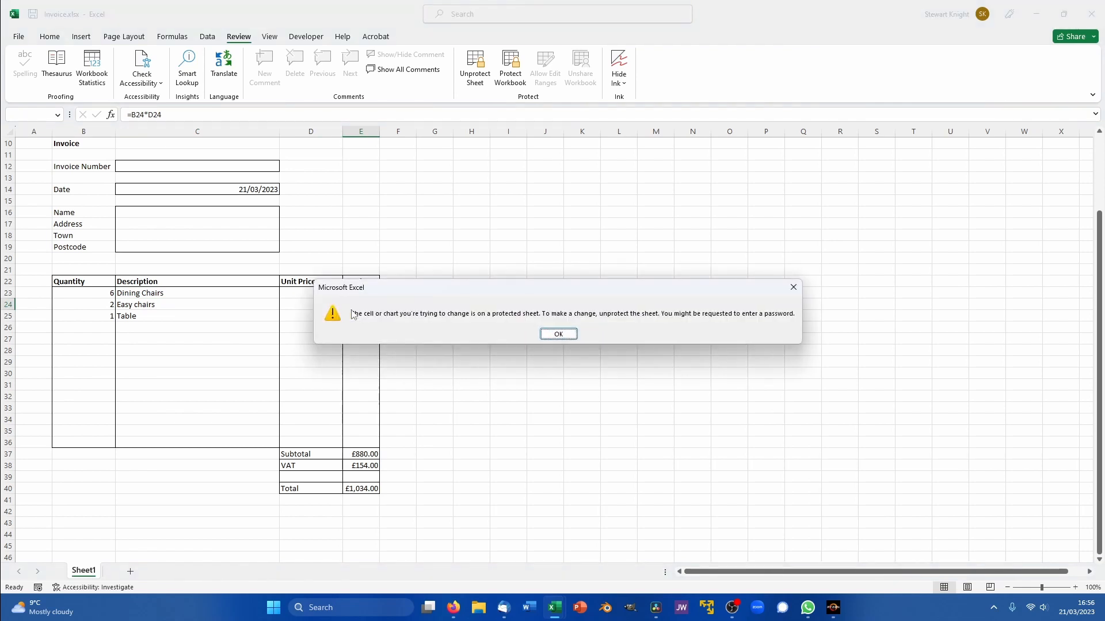
click(557, 334)
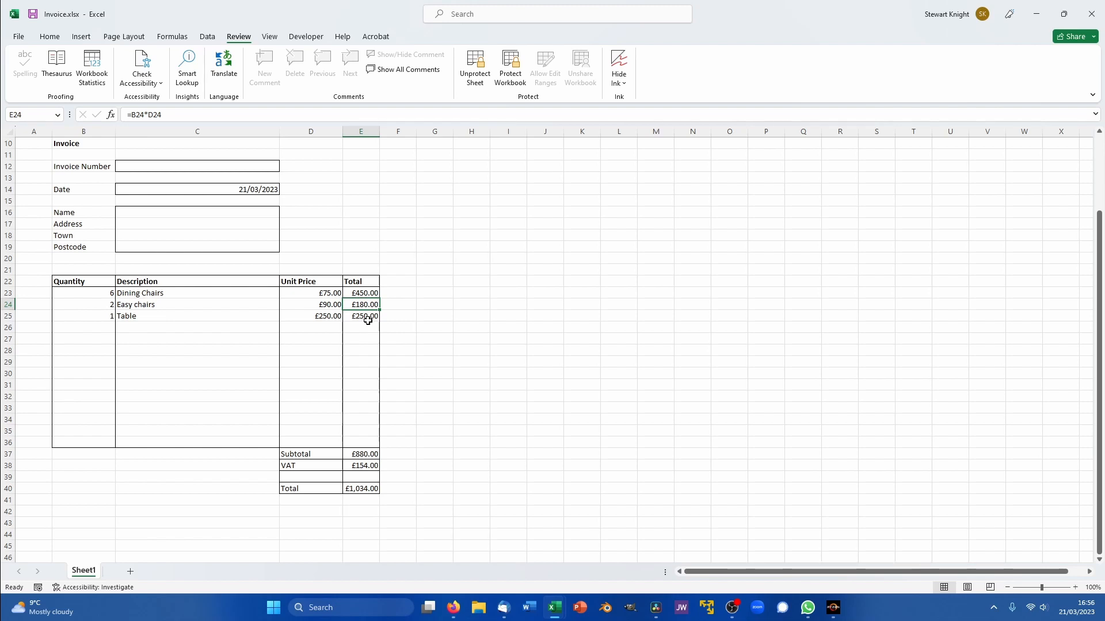
click(483, 63)
- Select the Dining Chairs quantity cell B23 and show the Data tab tools
click(582, 247)
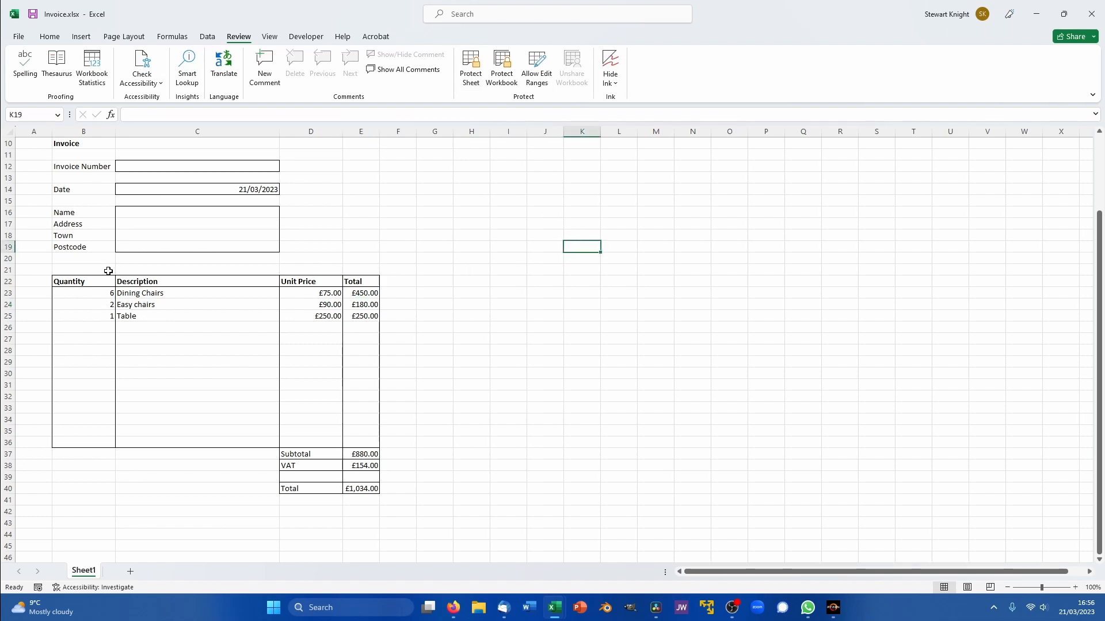
click(100, 294)
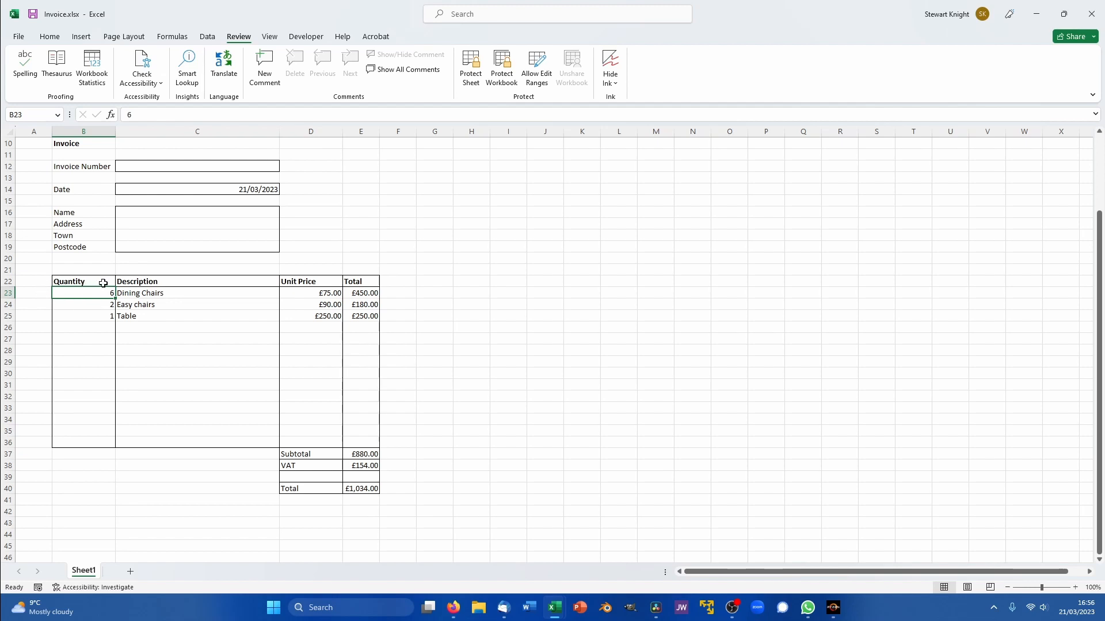
click(206, 39)
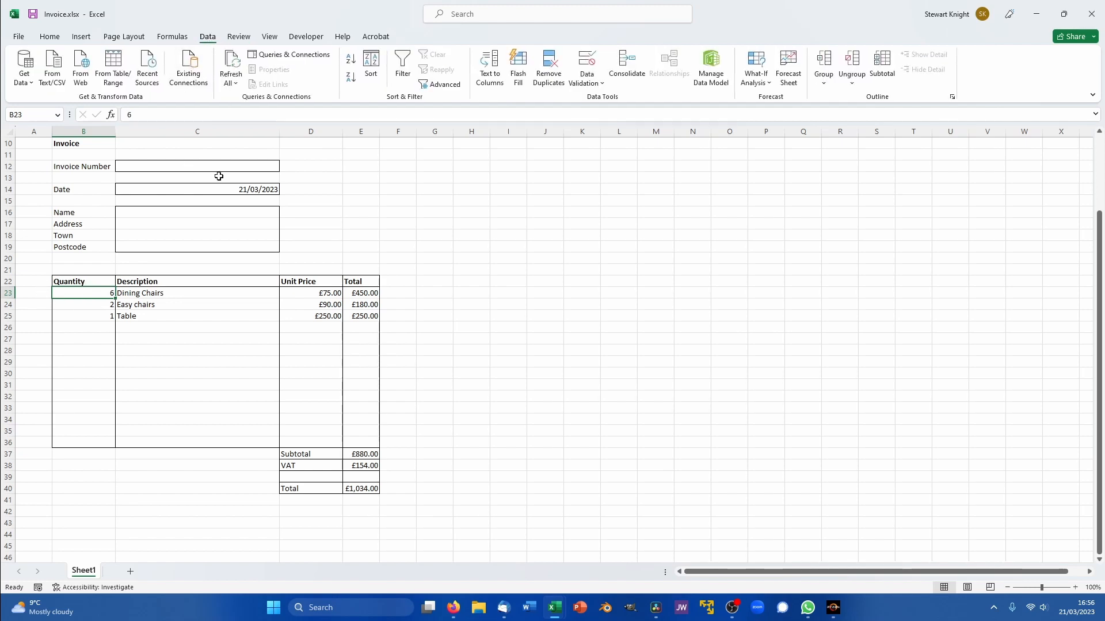
- Change B23's data validation rule to allow only whole numbers 0–6
click(590, 87)
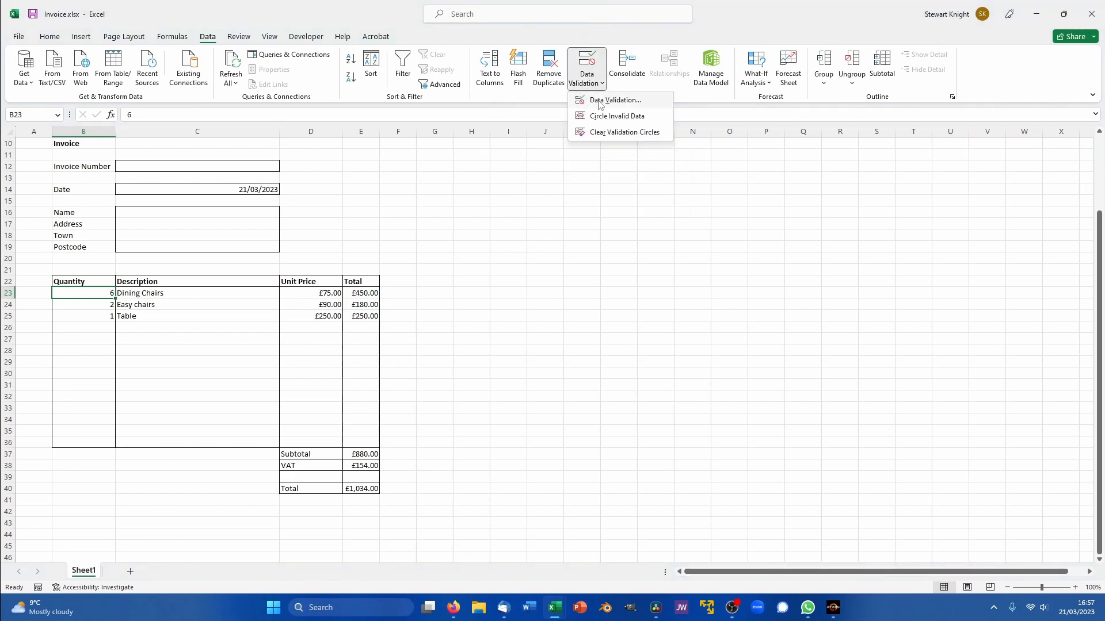
click(600, 100)
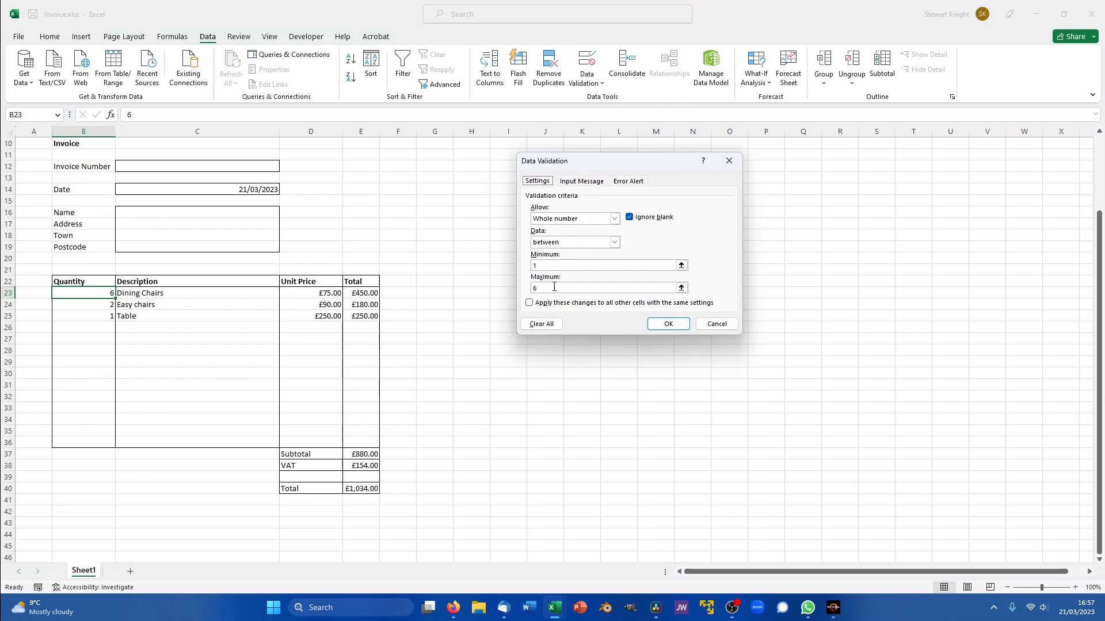
click(646, 267)
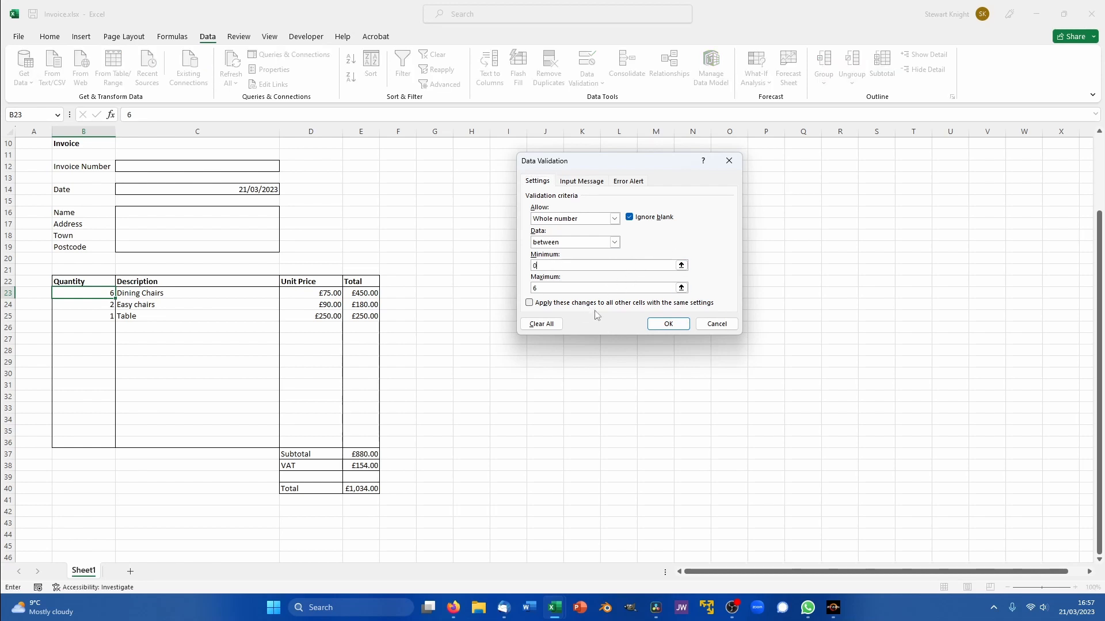
click(665, 324)
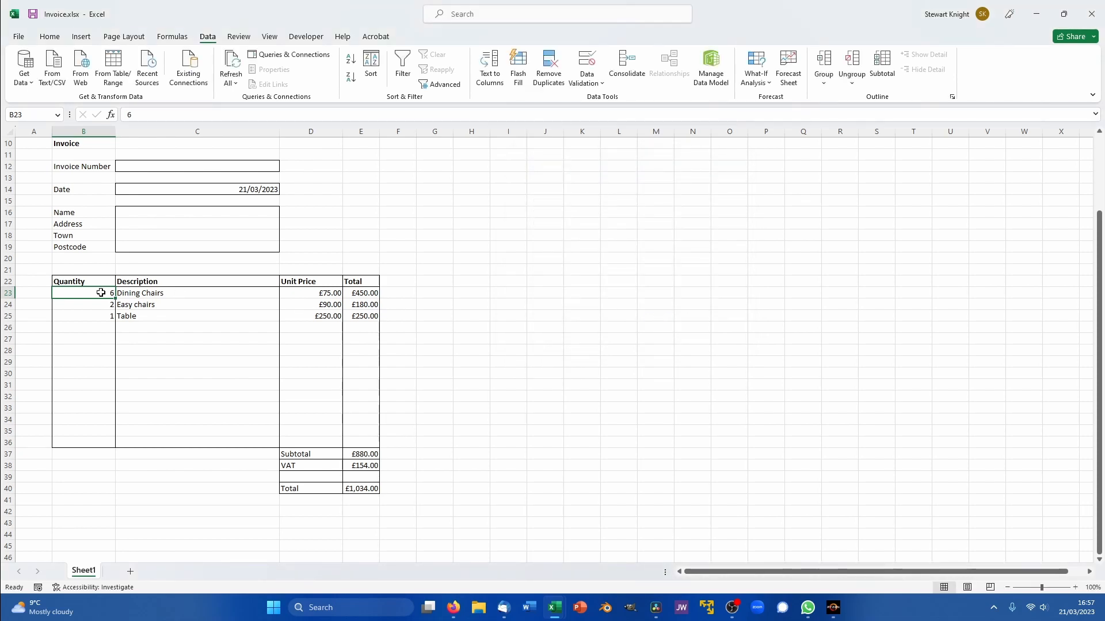
- Enter 7 in B23 and cancel the 'Too many chairs' error, keeping the quantity at 6
text(7)
key(Return)
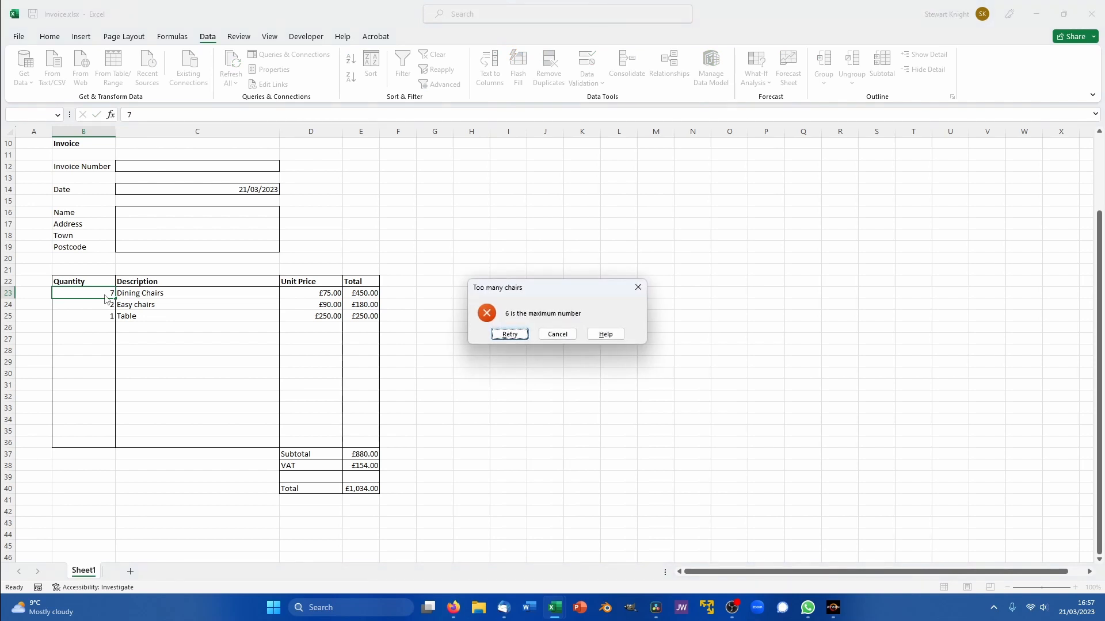
click(556, 334)
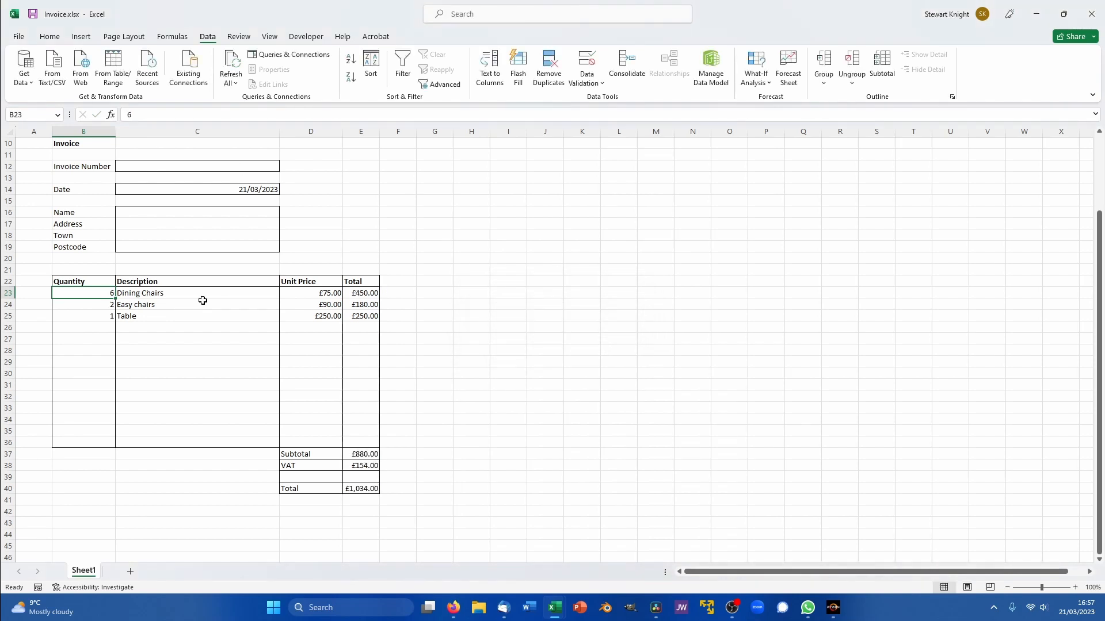
click(588, 80)
click(615, 100)
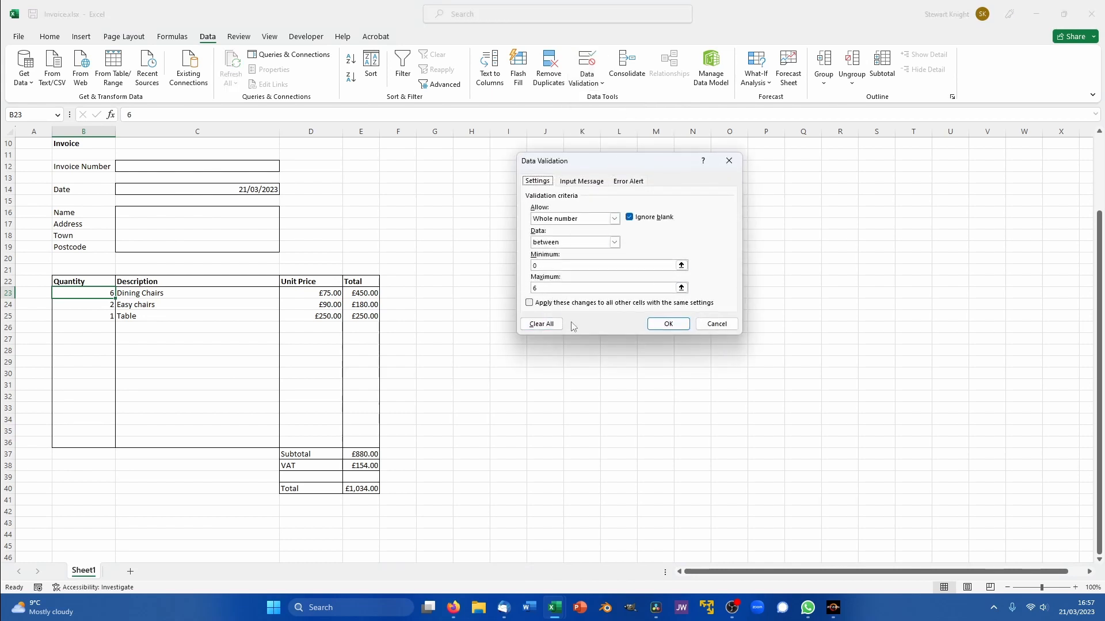
click(630, 182)
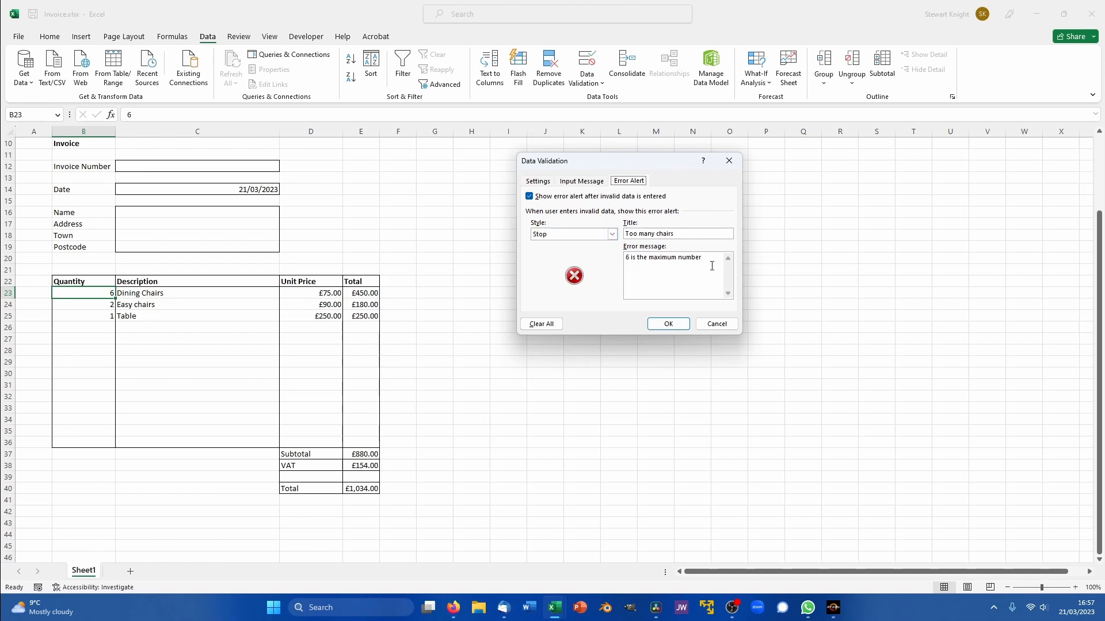
click(668, 324)
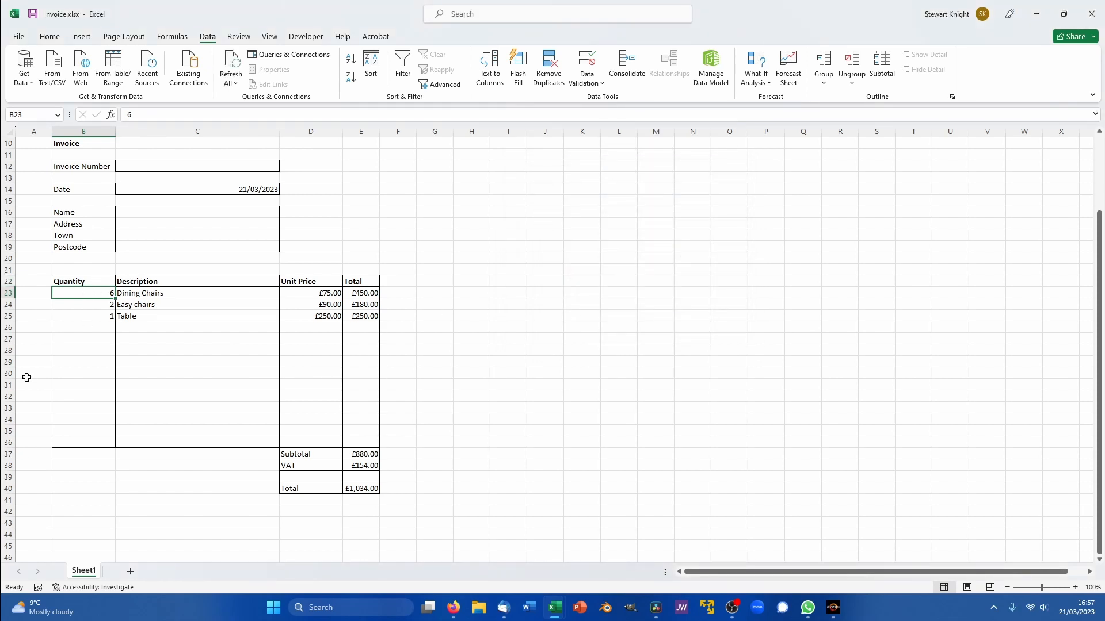
text(0)
key(Return)
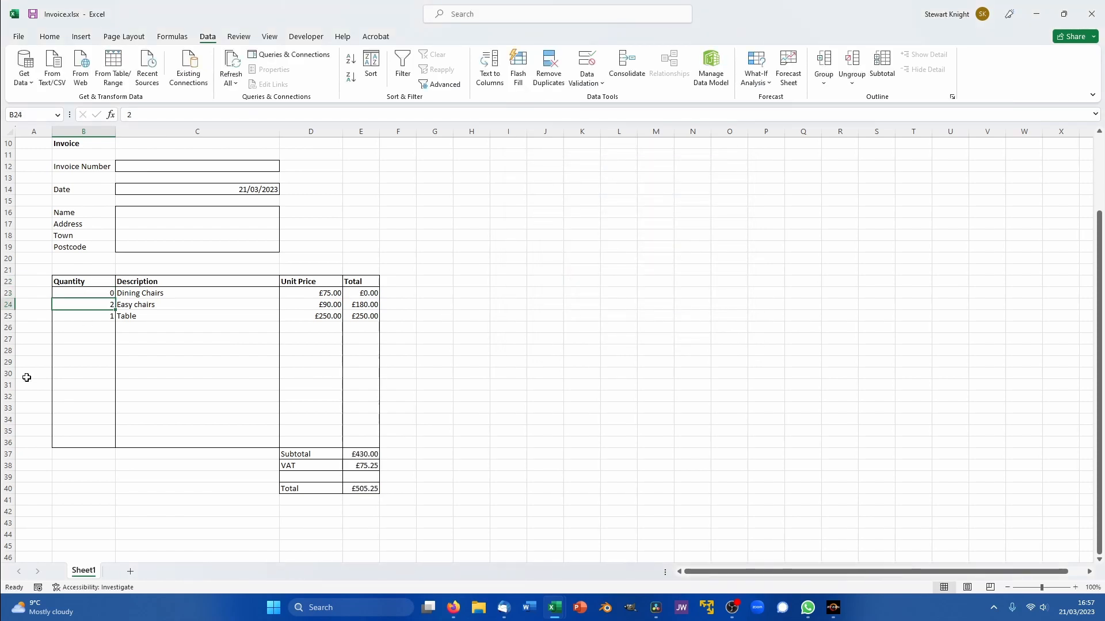
click(80, 294)
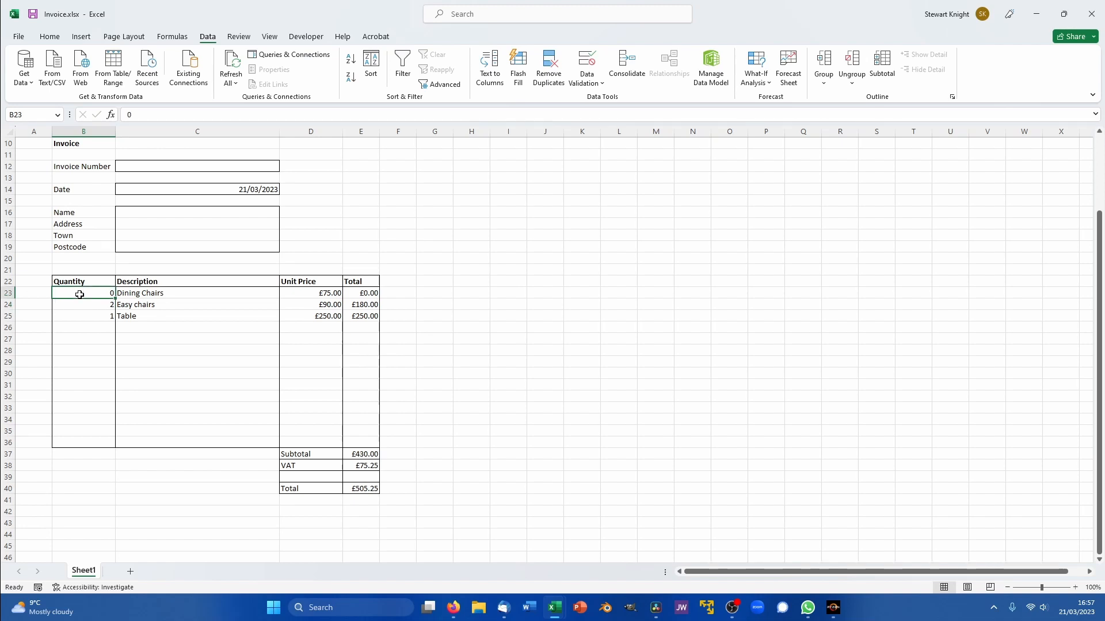
text(6)
key(Return)
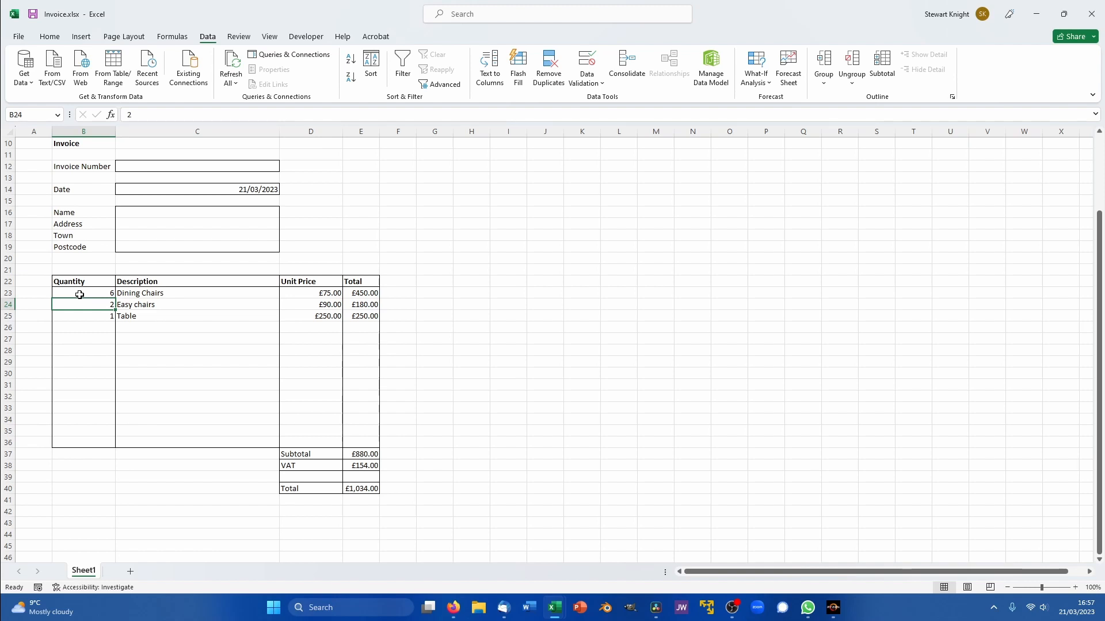
mouse_move(556, 606)
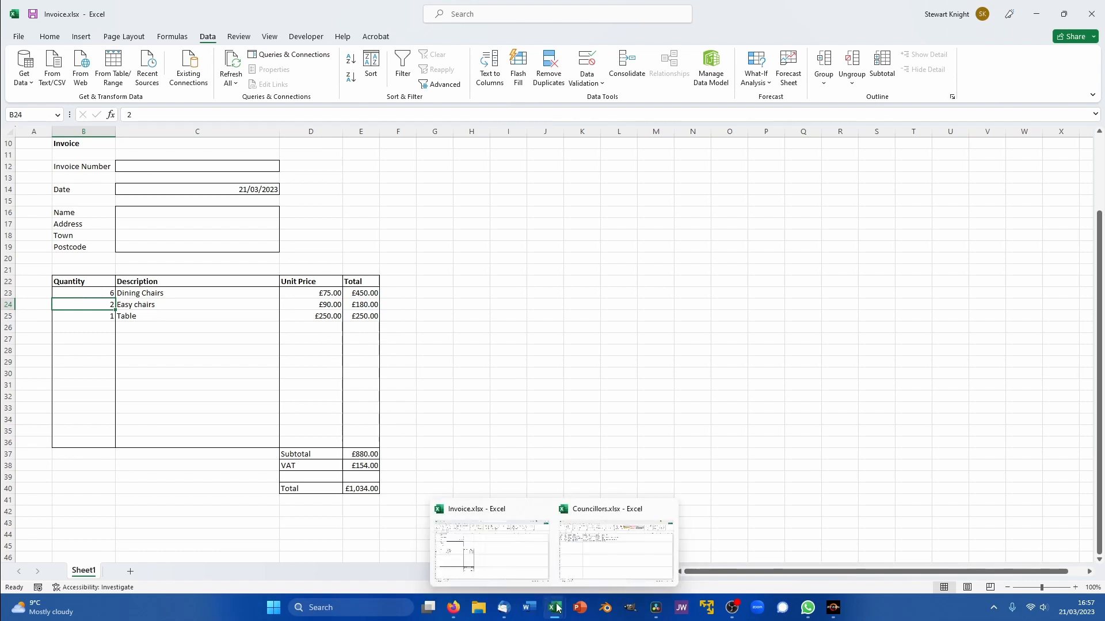
- Switch to the Councillors.xlsx workbook, then launch Word to its start screen
click(599, 563)
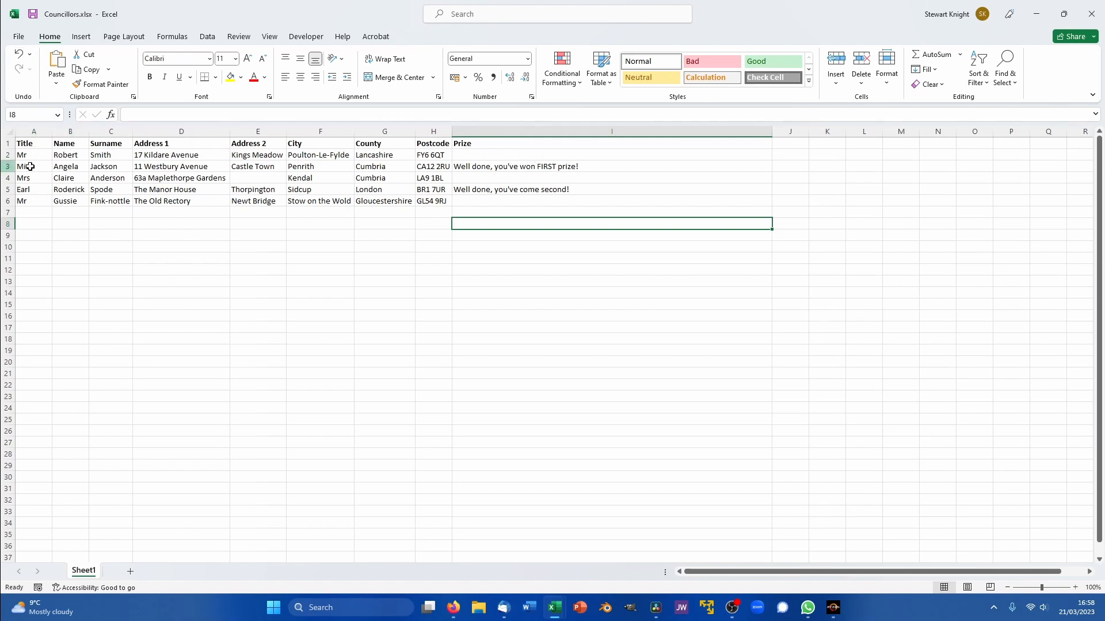
click(530, 609)
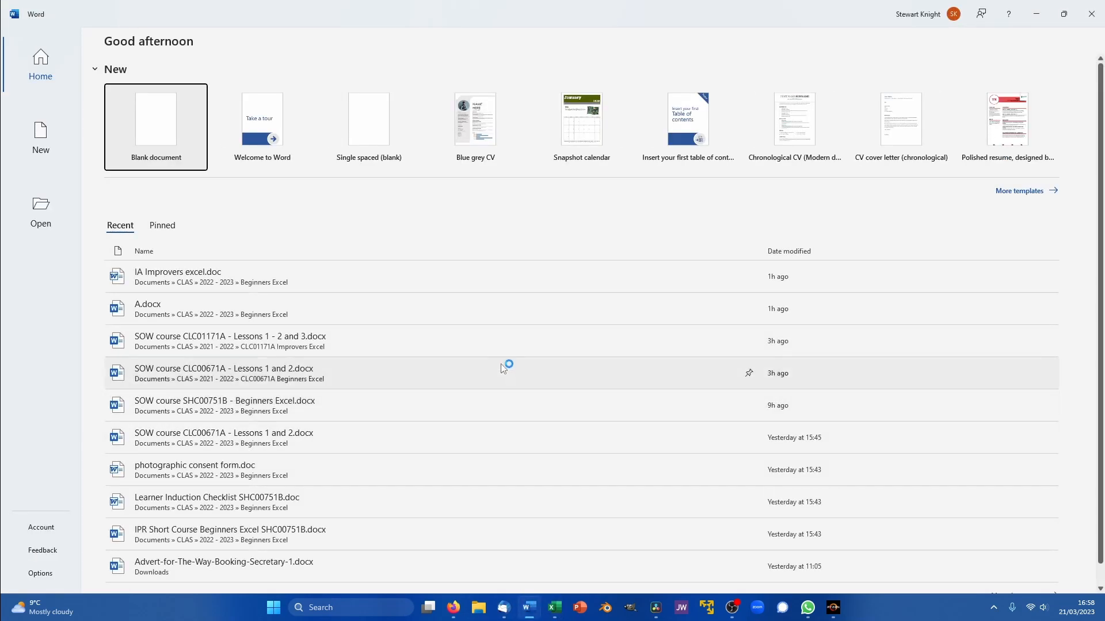
- Create a blank document in the No Spacing style and open the Mailings recipient choices
click(182, 114)
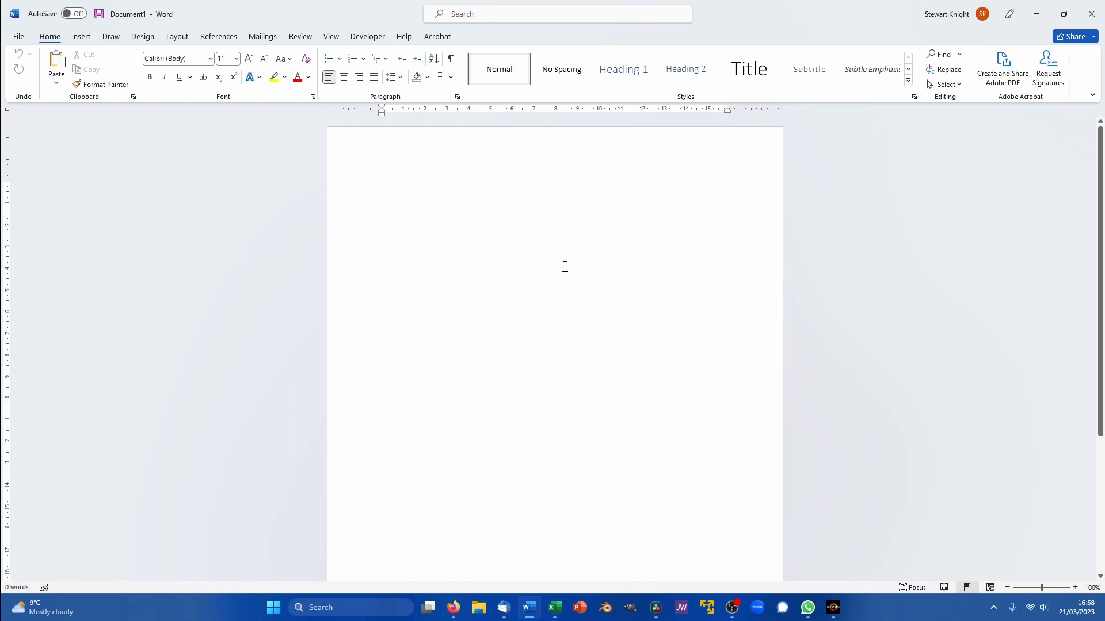
click(564, 66)
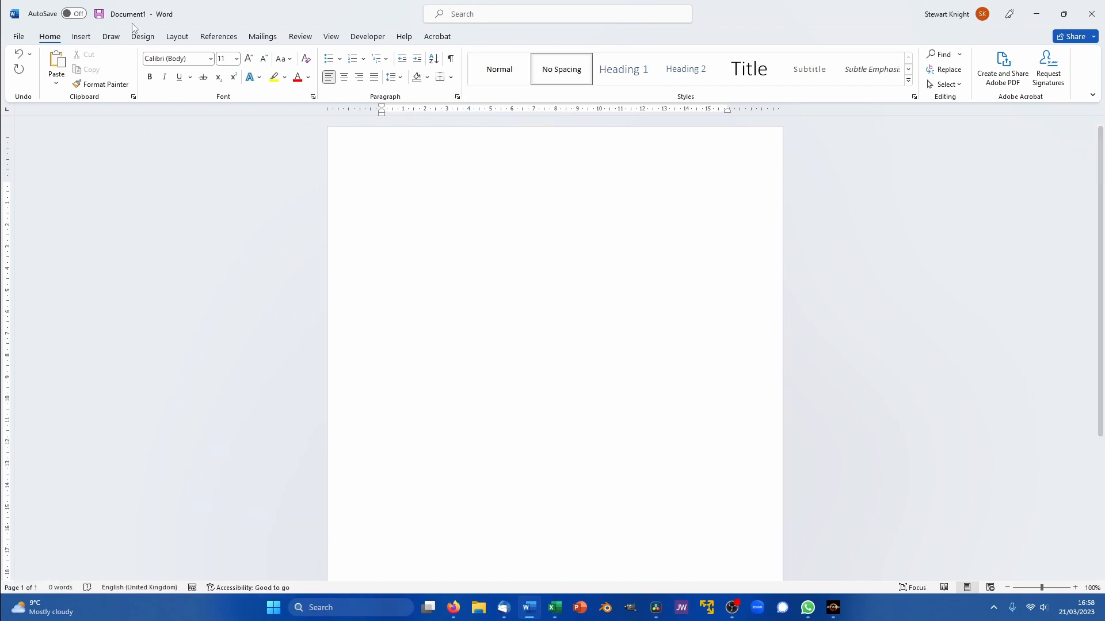
click(264, 37)
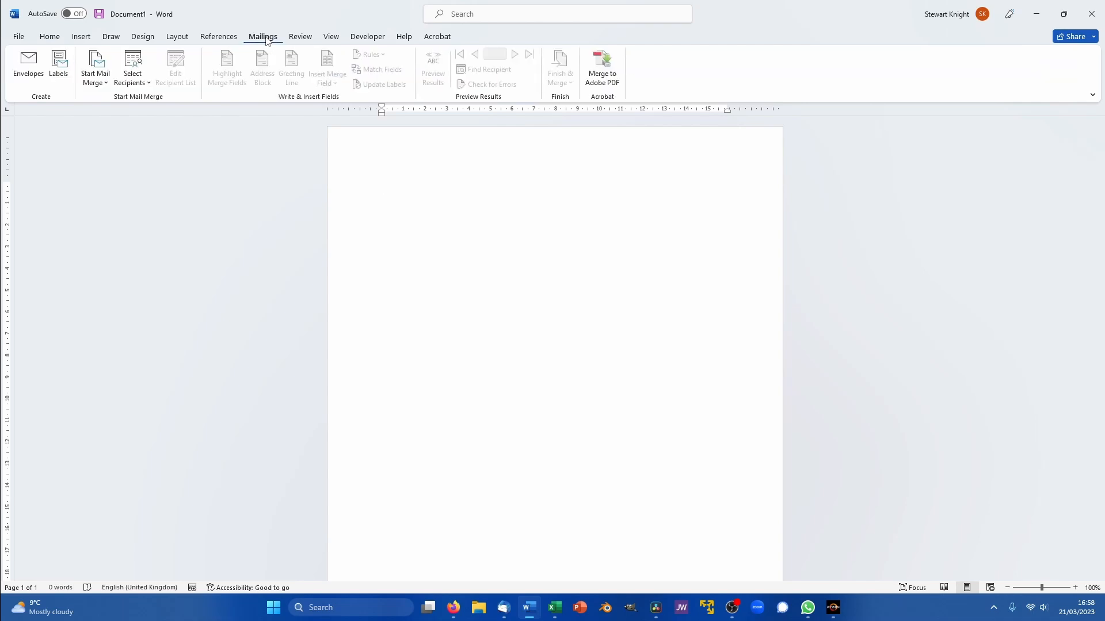
click(133, 65)
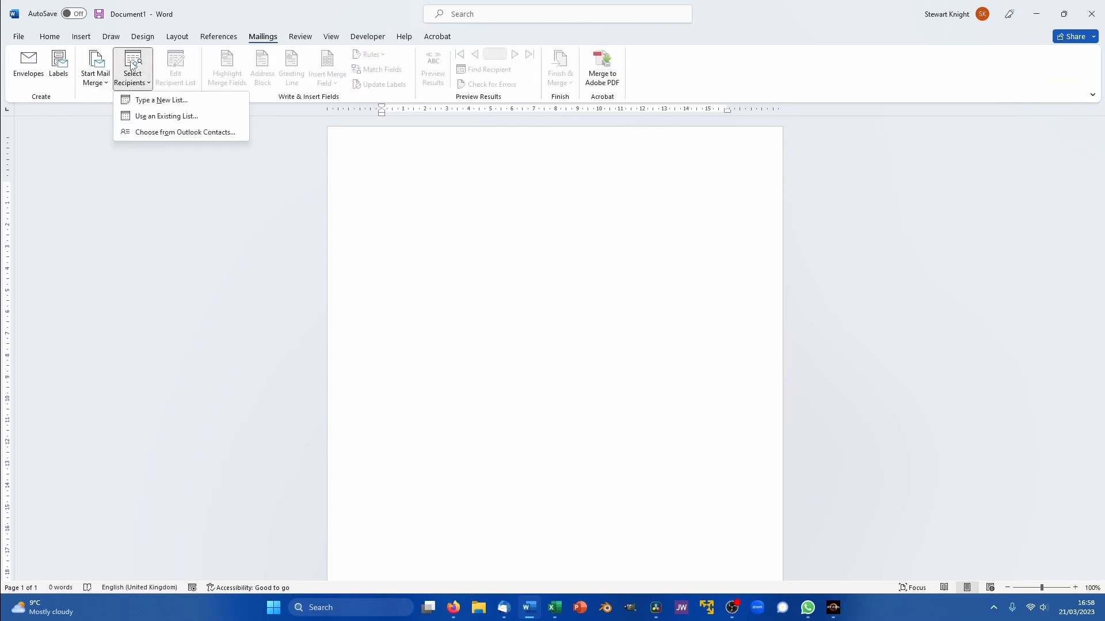
- Use Councillors.xlsx from the Desktop, table Sheet1$ with headers, as the recipient list
click(168, 121)
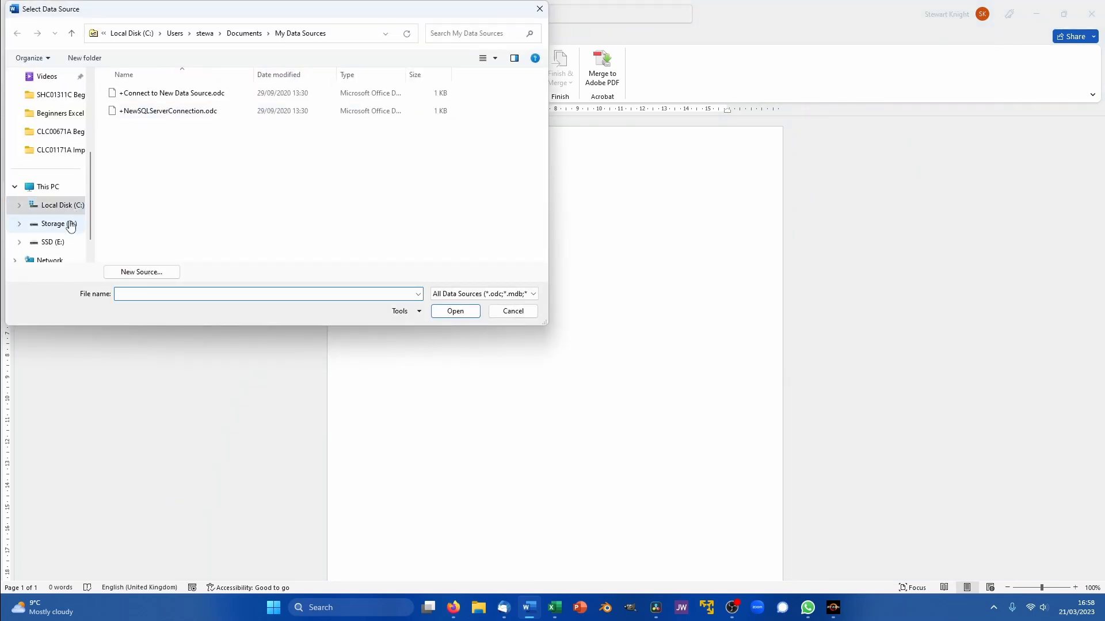
drag(90, 236, 92, 147)
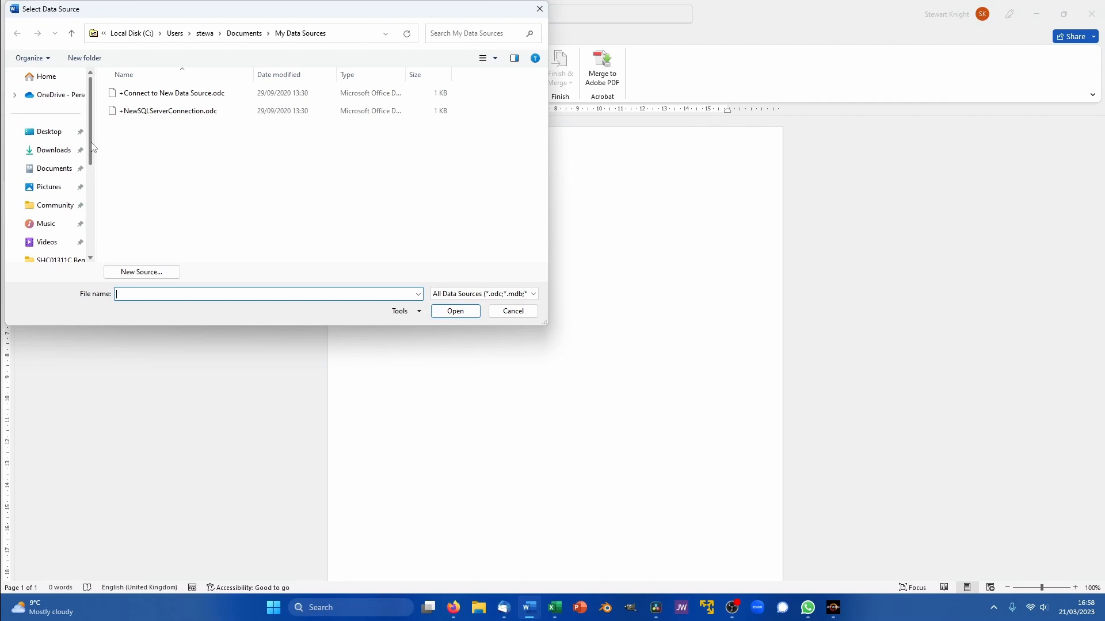
click(62, 134)
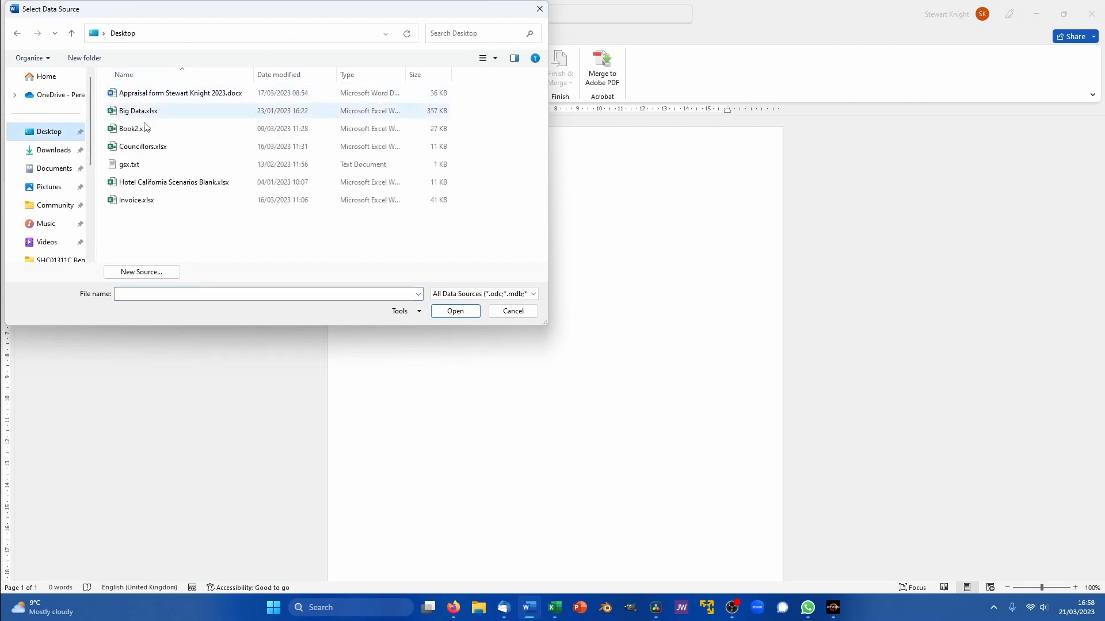
click(143, 147)
click(455, 311)
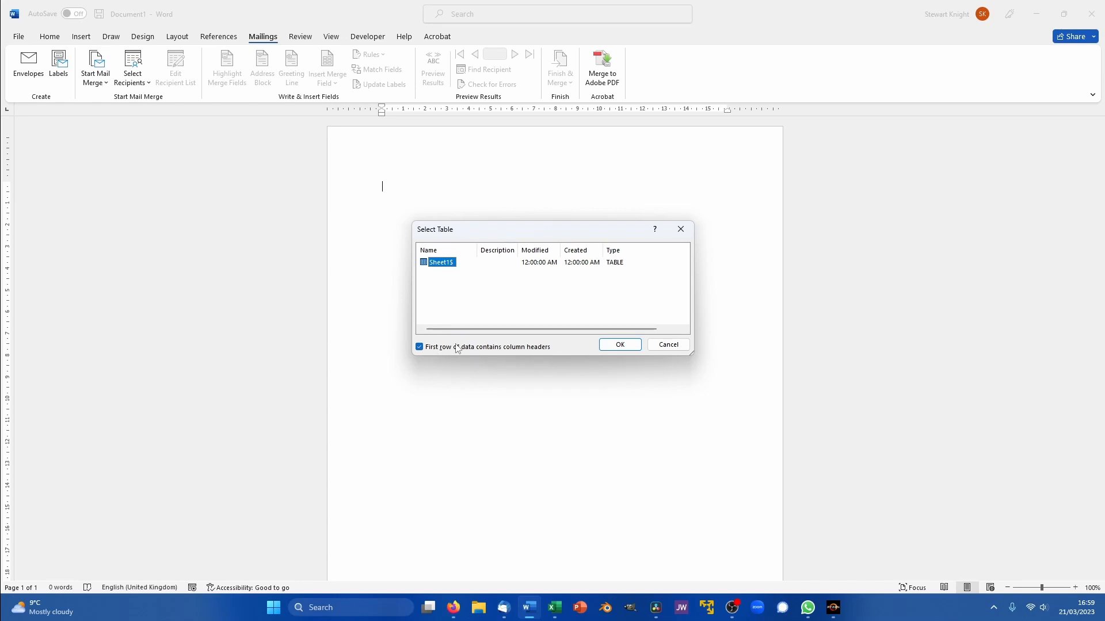
click(614, 344)
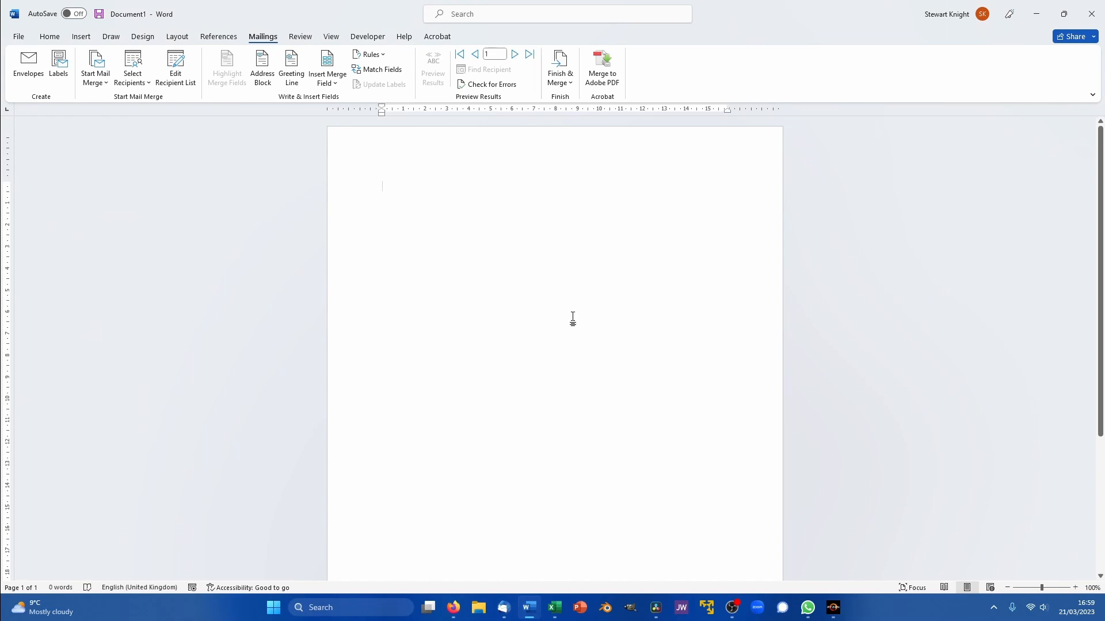
- Insert the Title and Surname merge fields, then Address_1 on the next line
click(335, 84)
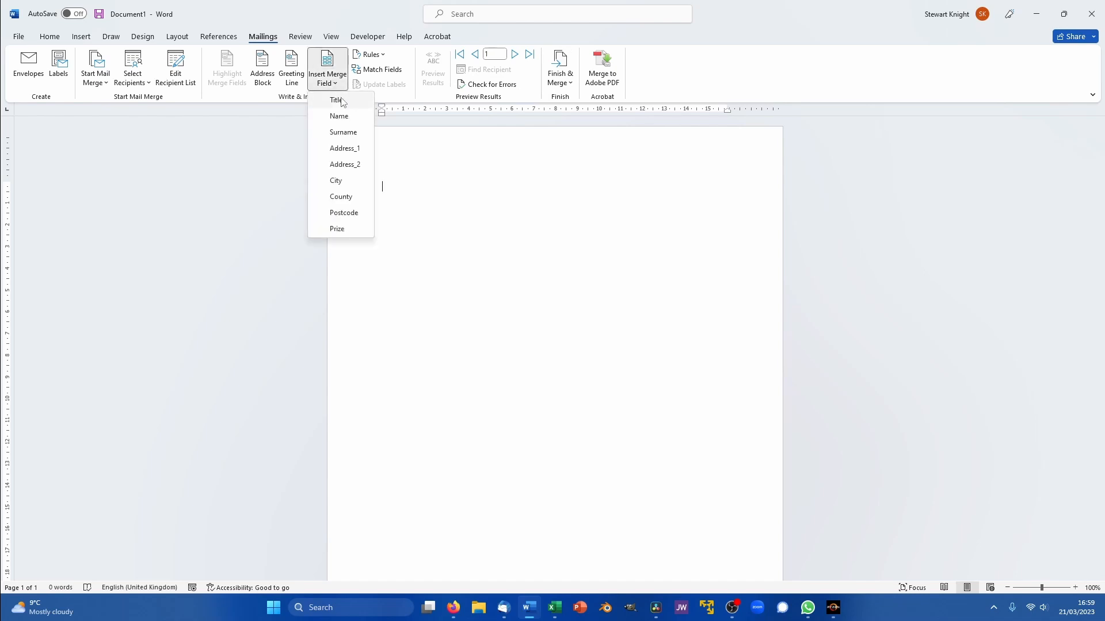
click(339, 100)
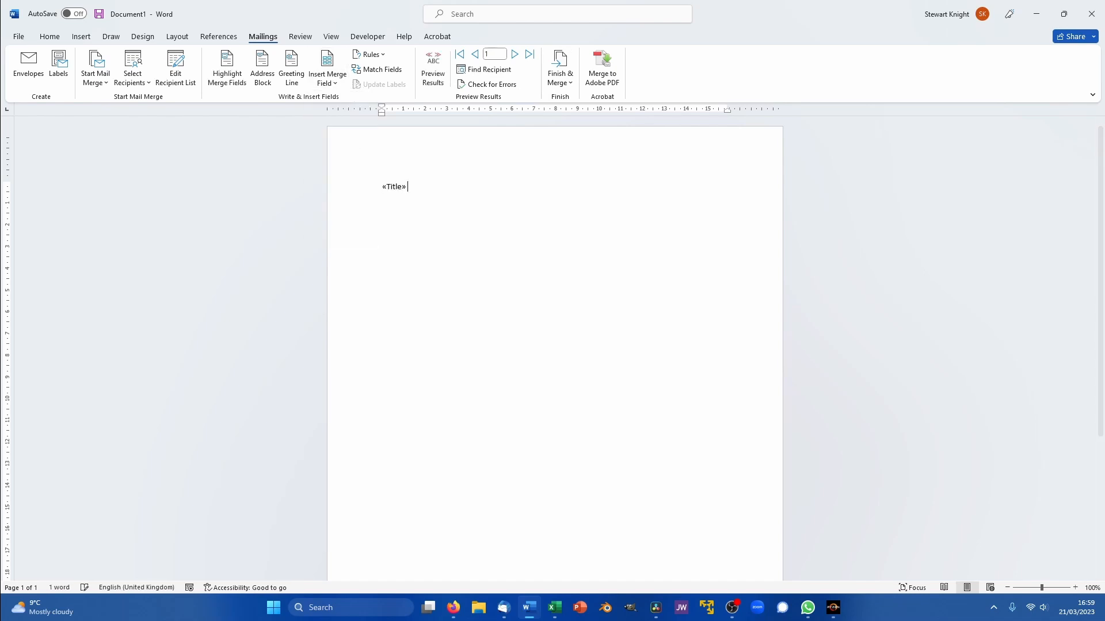
click(325, 85)
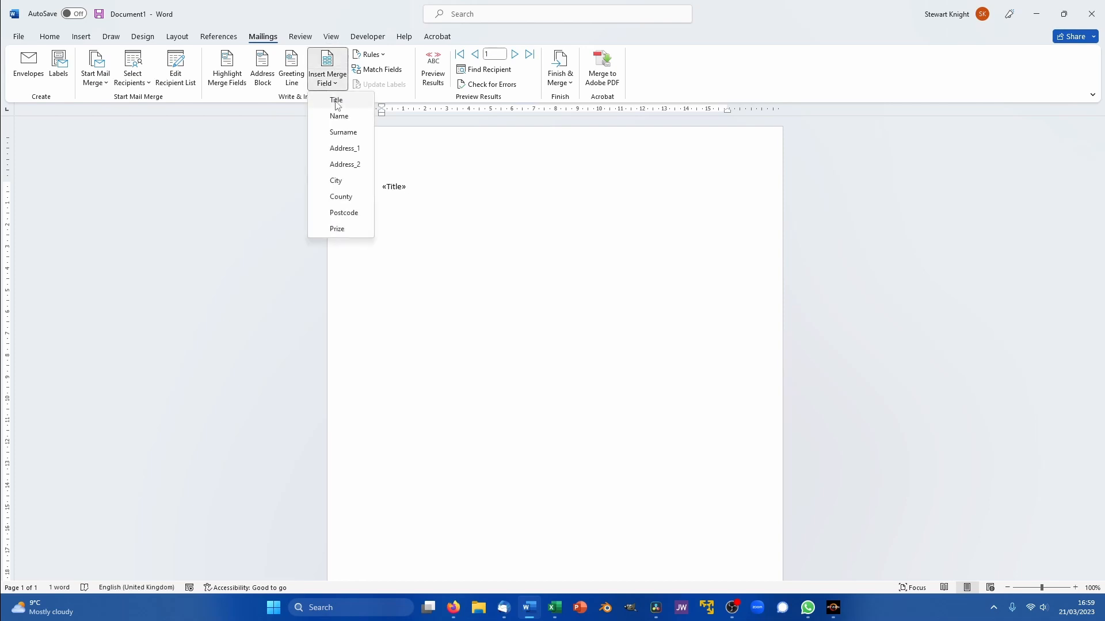
click(345, 130)
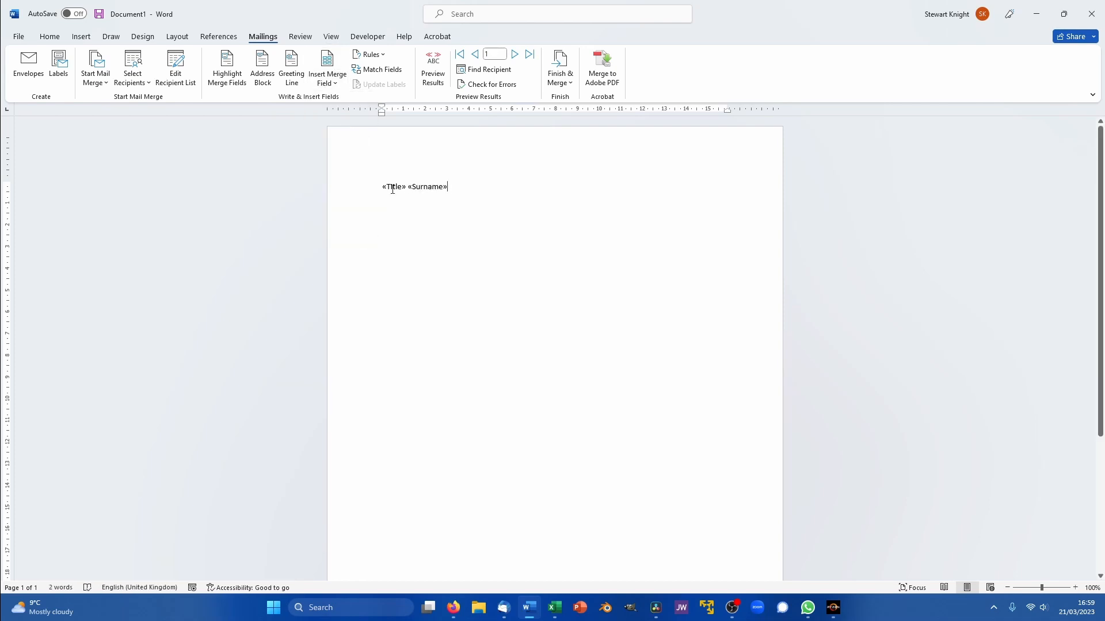
key(Return)
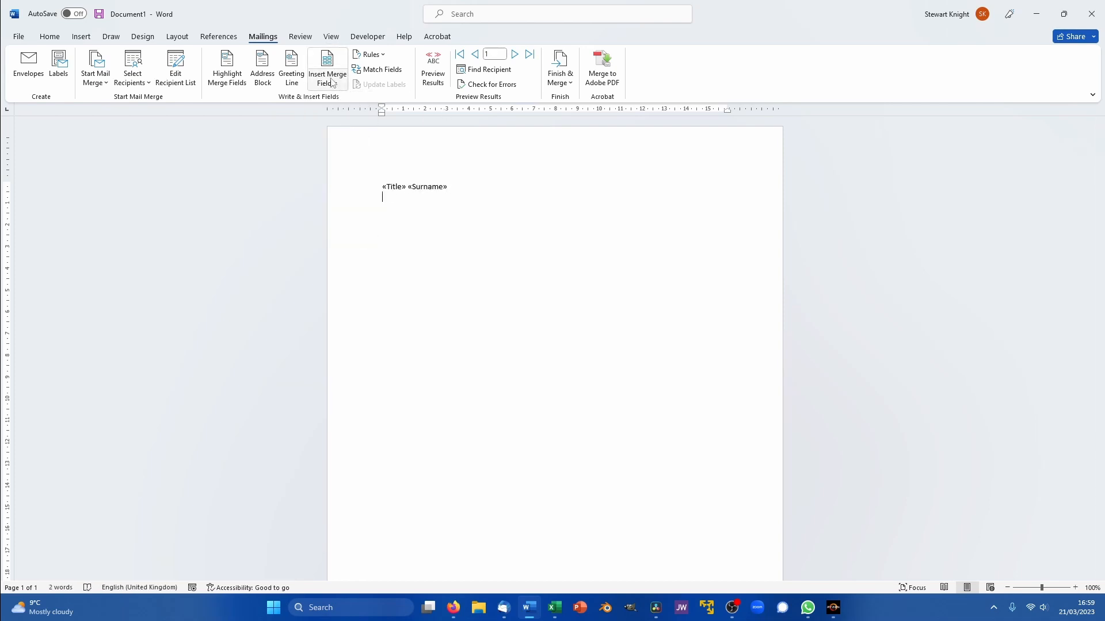
click(332, 82)
click(338, 151)
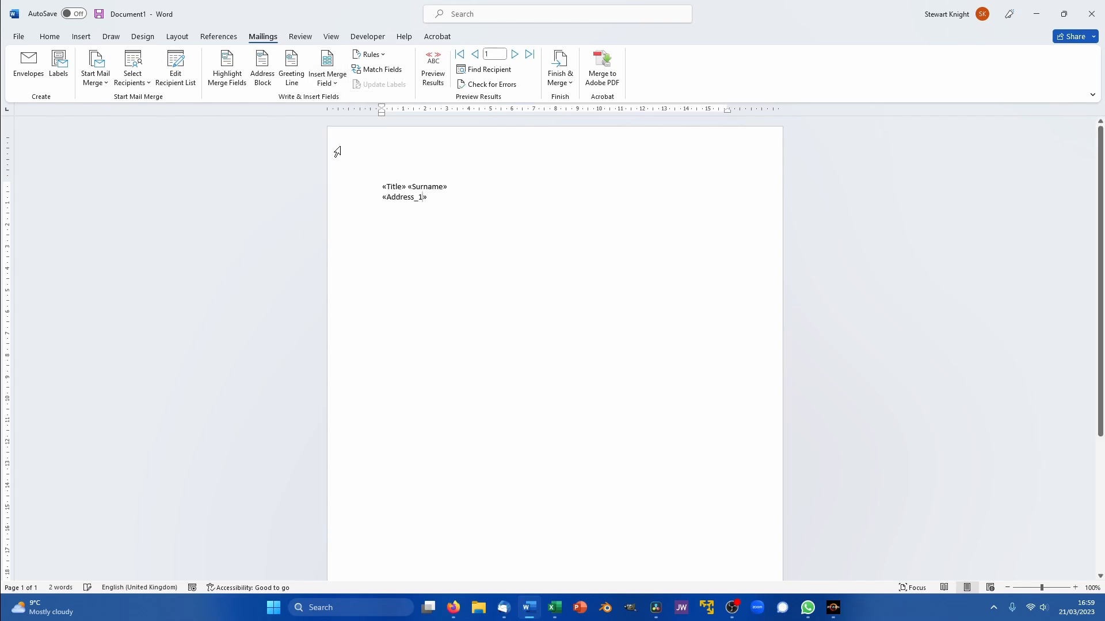
key(Return)
- Add the Address_2, City, County and Postcode fields on separate lines below
click(329, 82)
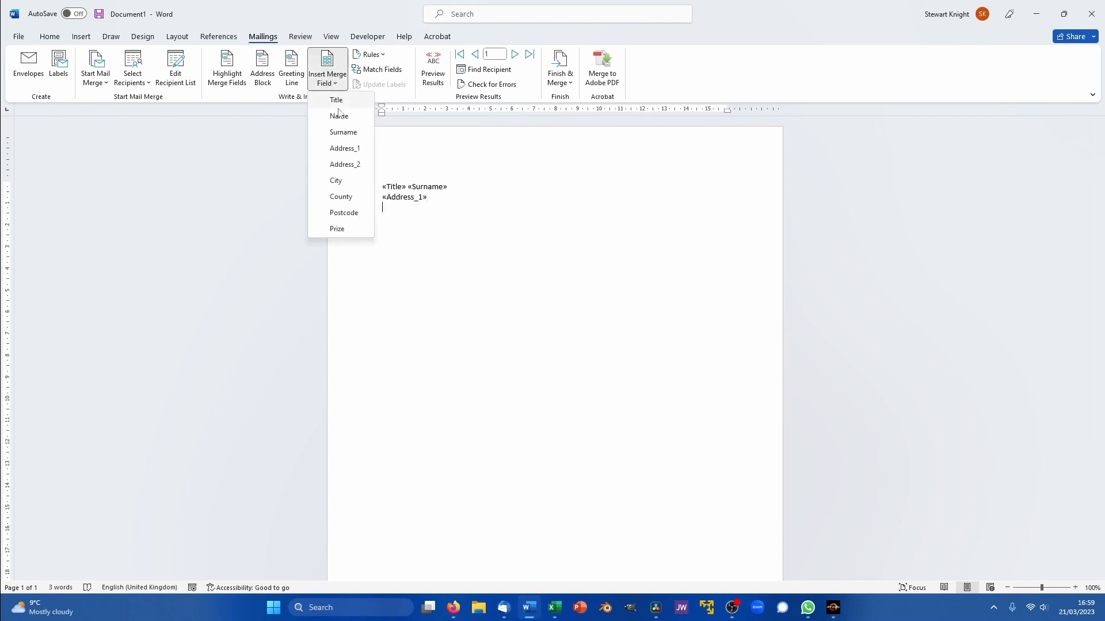
click(352, 165)
key(Return)
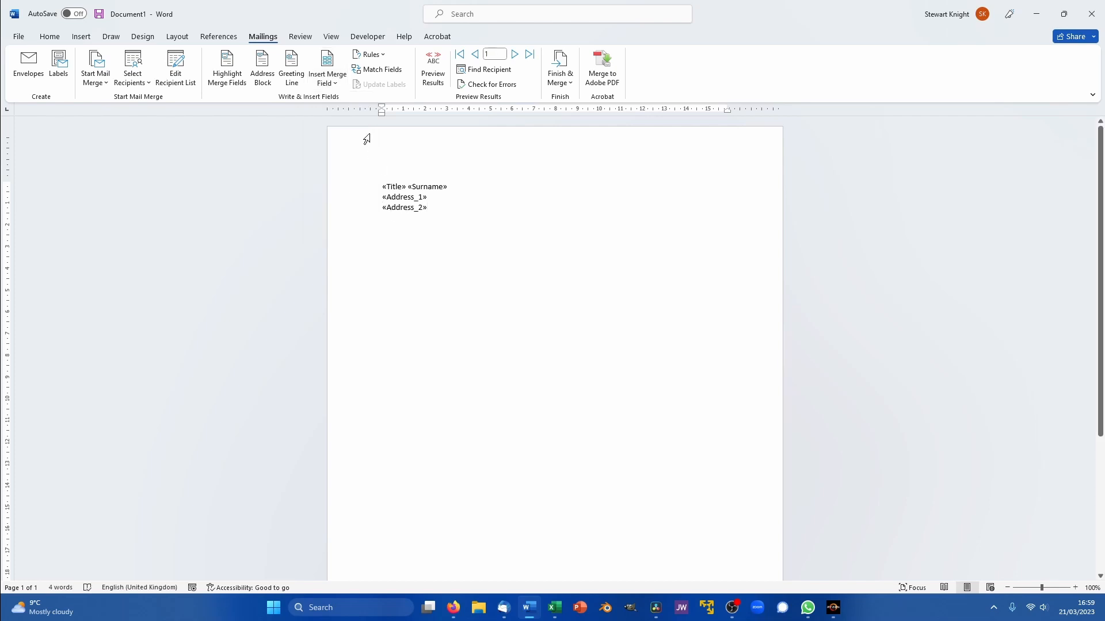
click(336, 83)
click(338, 181)
key(Return)
click(317, 84)
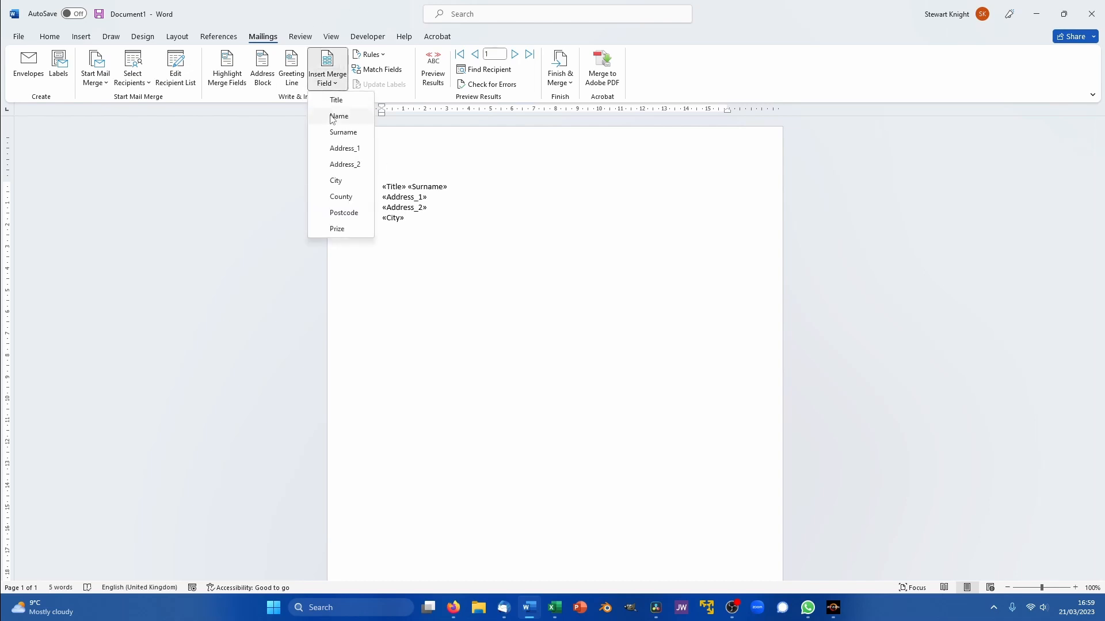
click(342, 197)
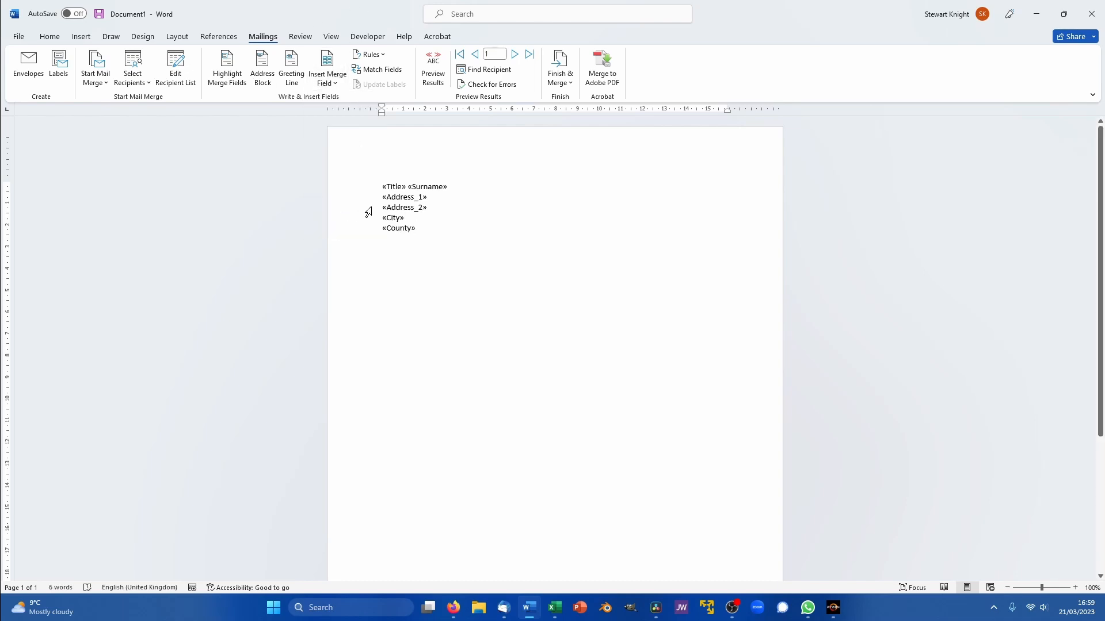
key(Return)
click(326, 85)
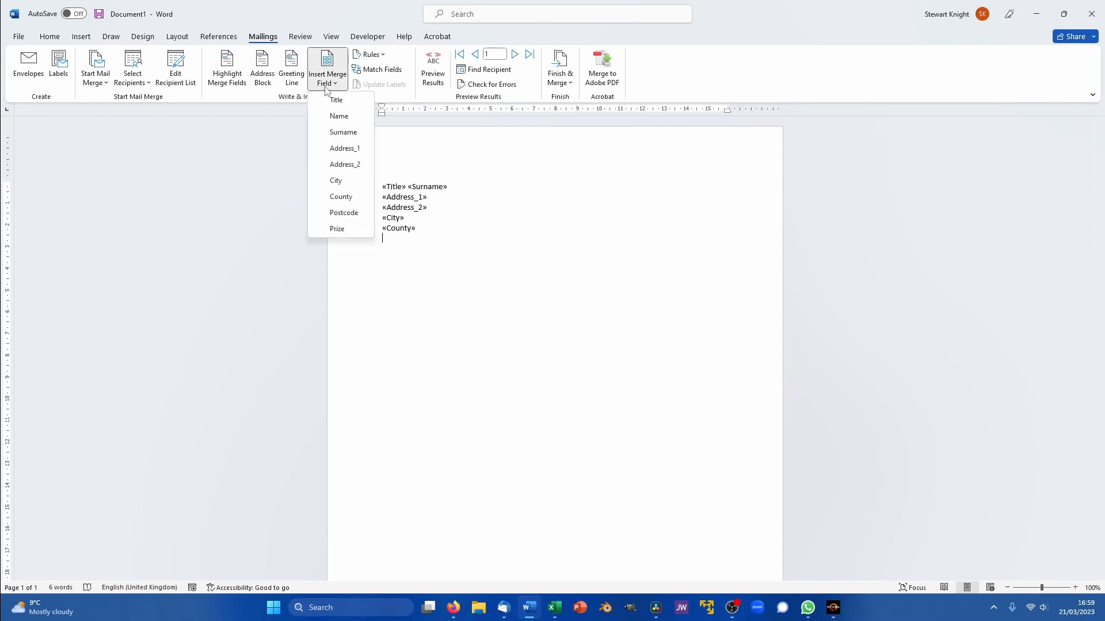
click(344, 212)
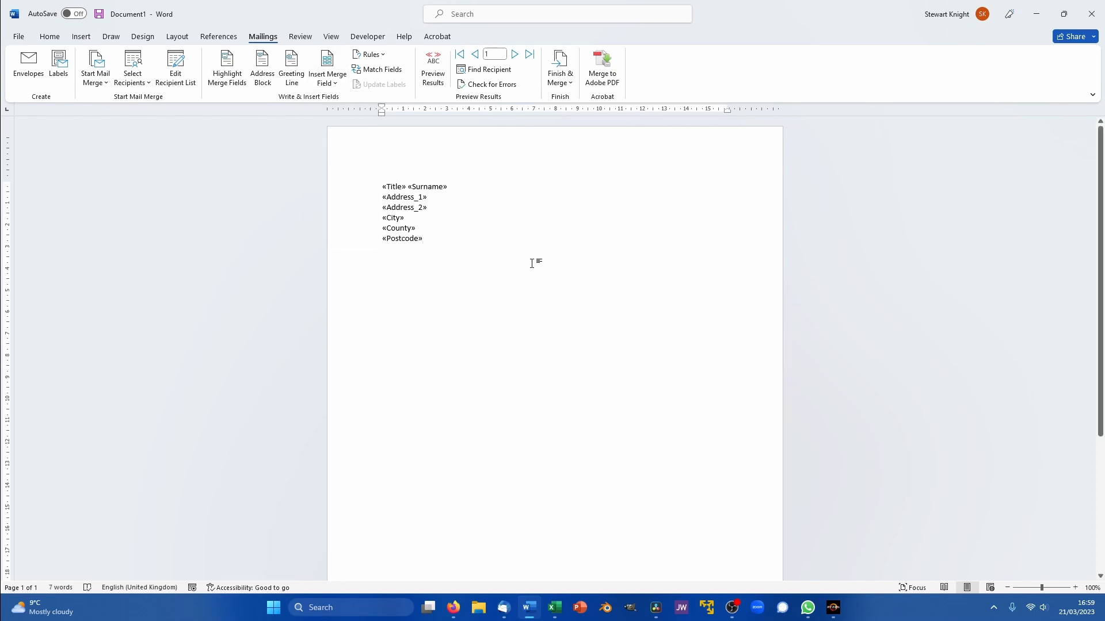
key(Return)
key(Return)
key(Return)
- Write 'Dear «Name»,' followed by 'Thank you for entering our competition.'
text(Dear)
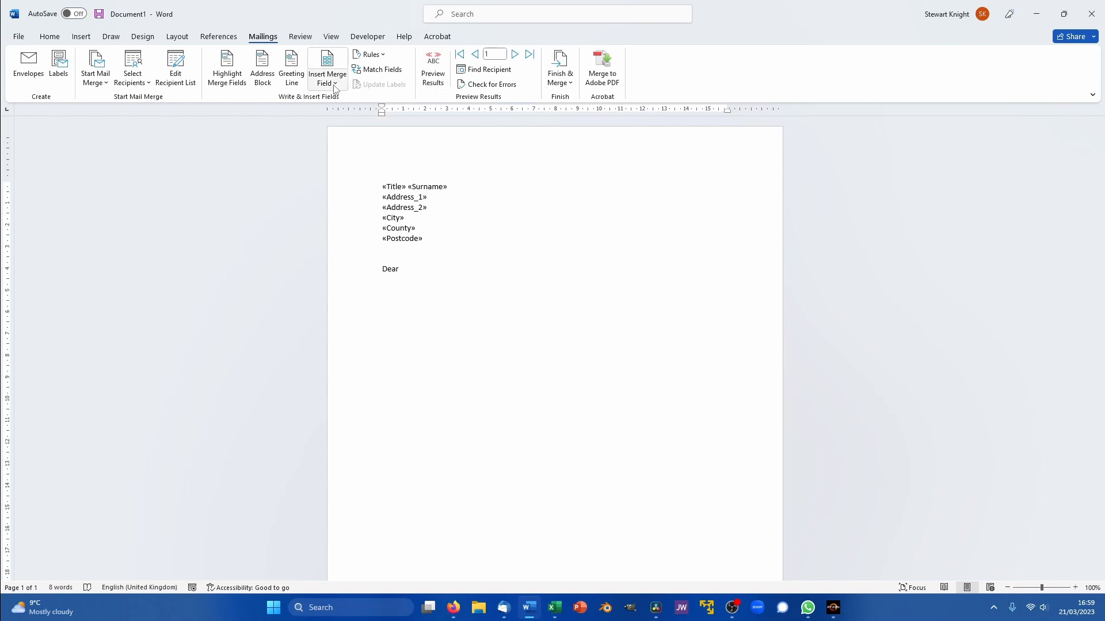
click(348, 86)
click(345, 116)
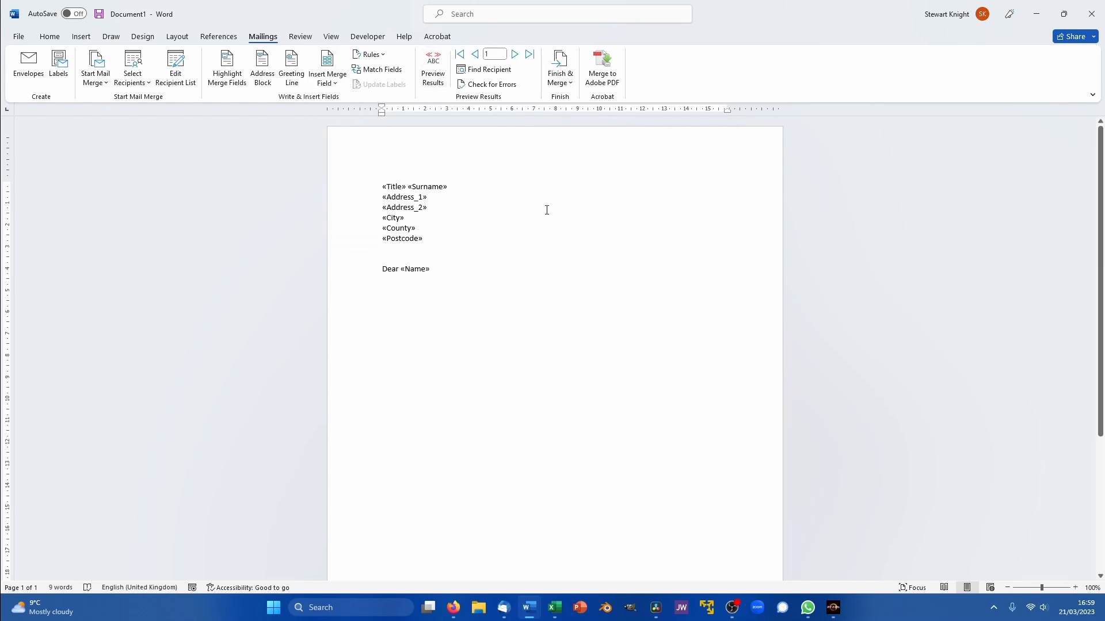
text(,)
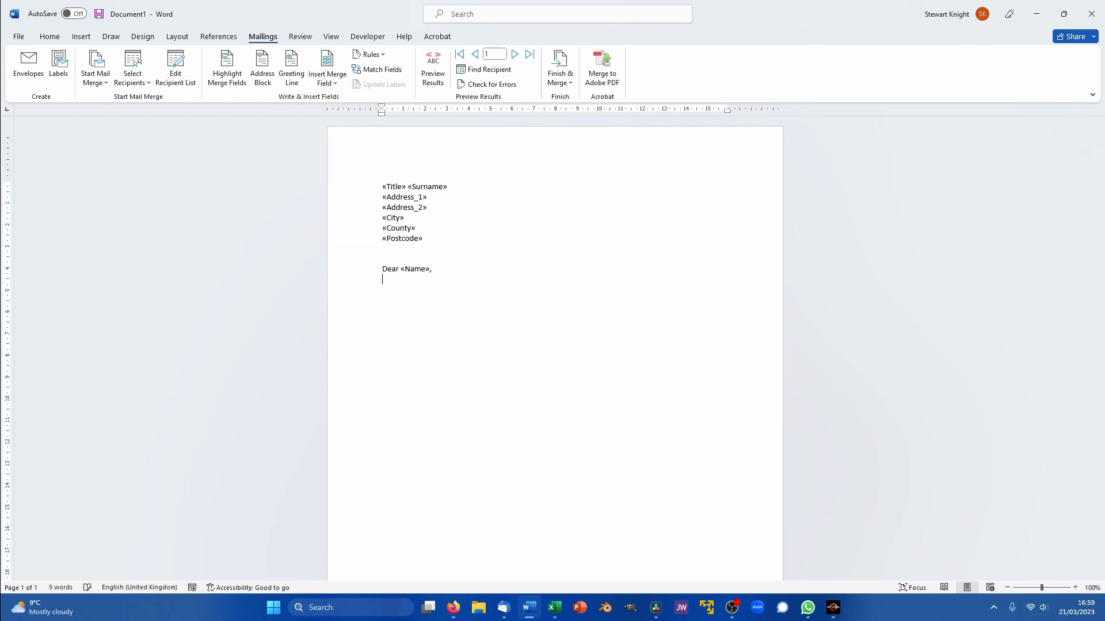
text(Thank)
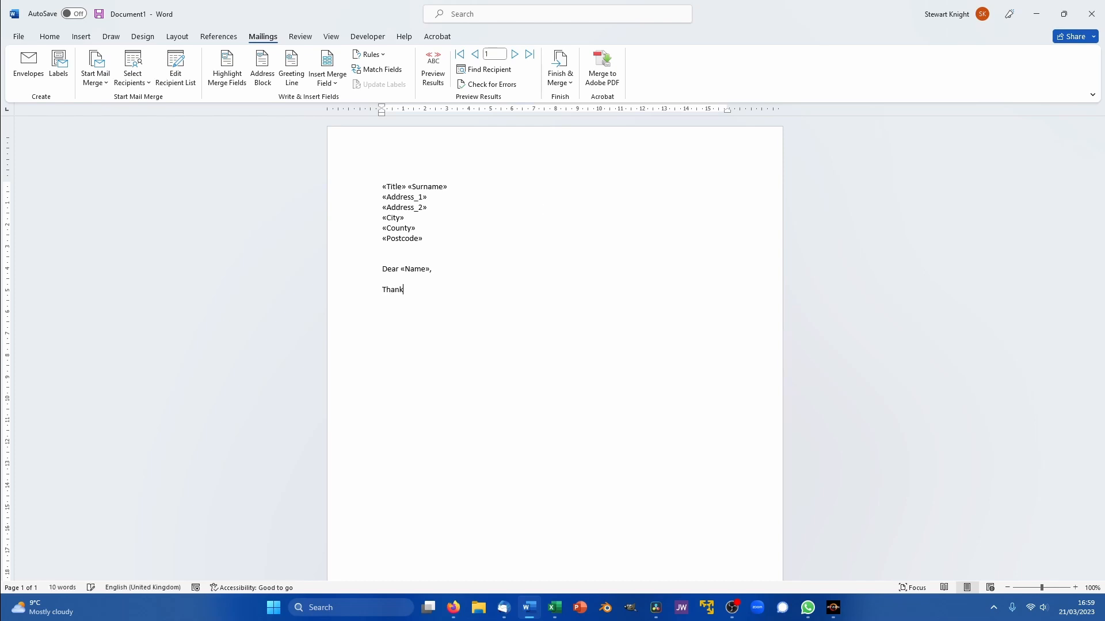
text( you for entering our competition.)
- Insert the Prize merge field on the new line, then bring up the Excel workbook
click(323, 82)
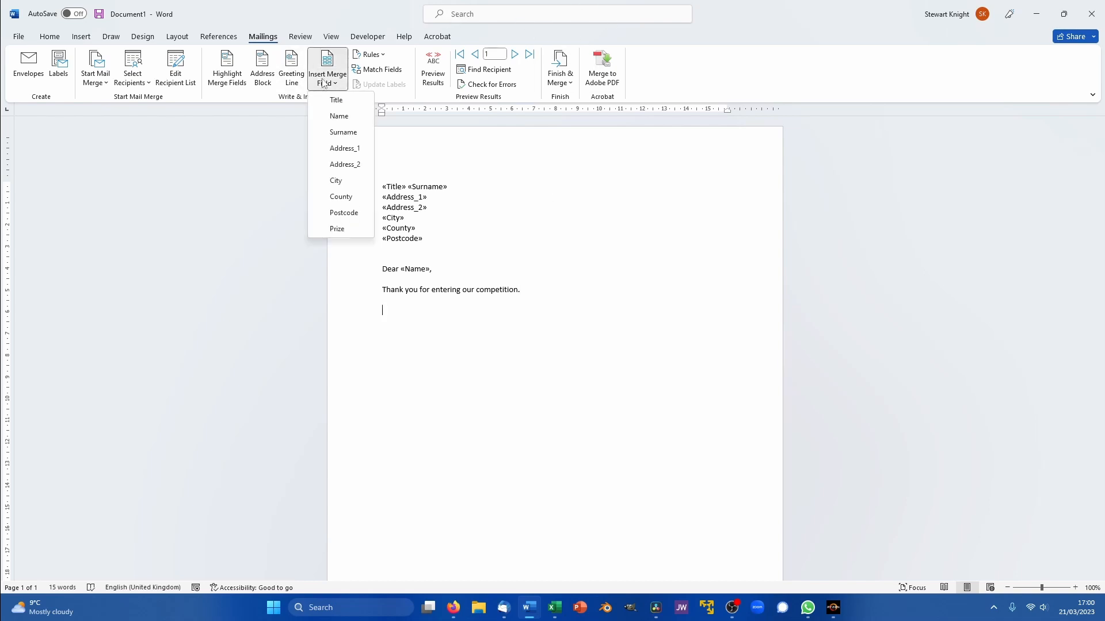
click(337, 228)
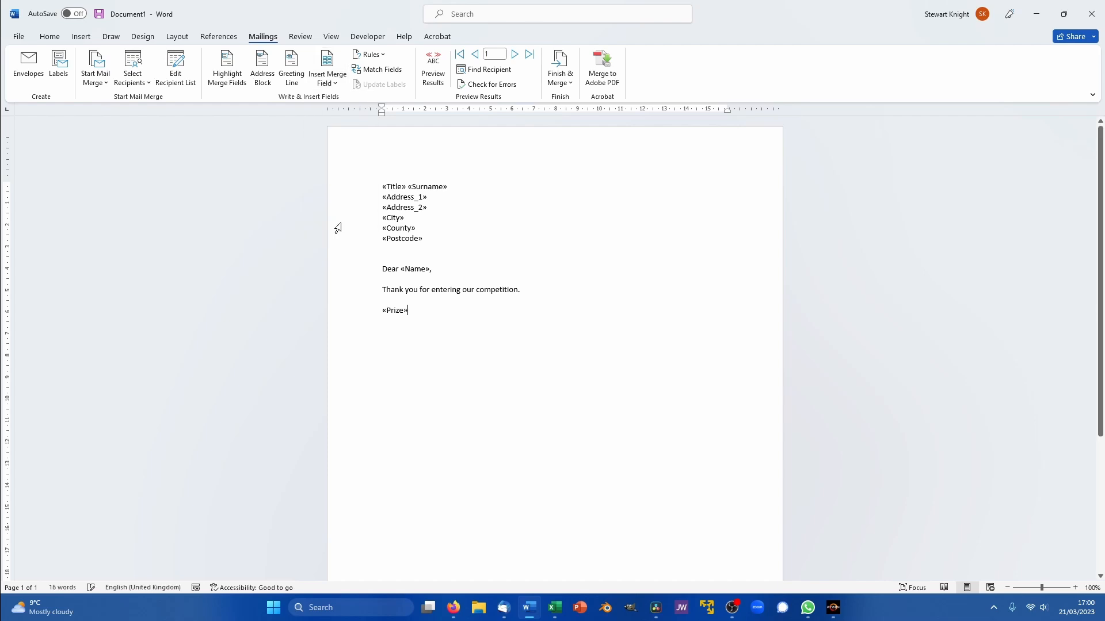
click(555, 611)
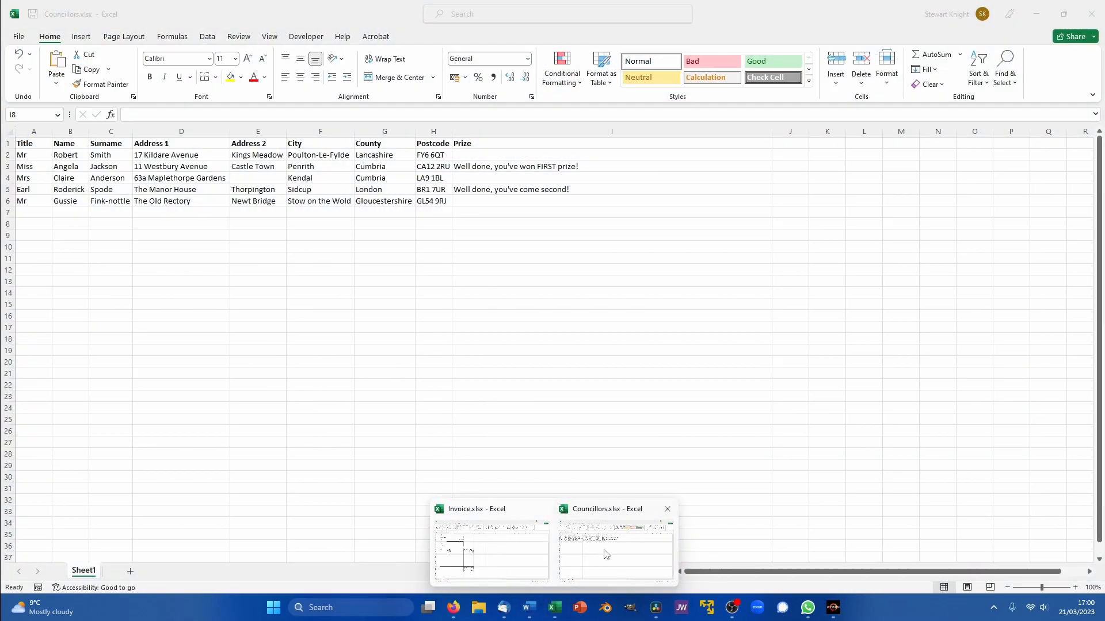
click(605, 552)
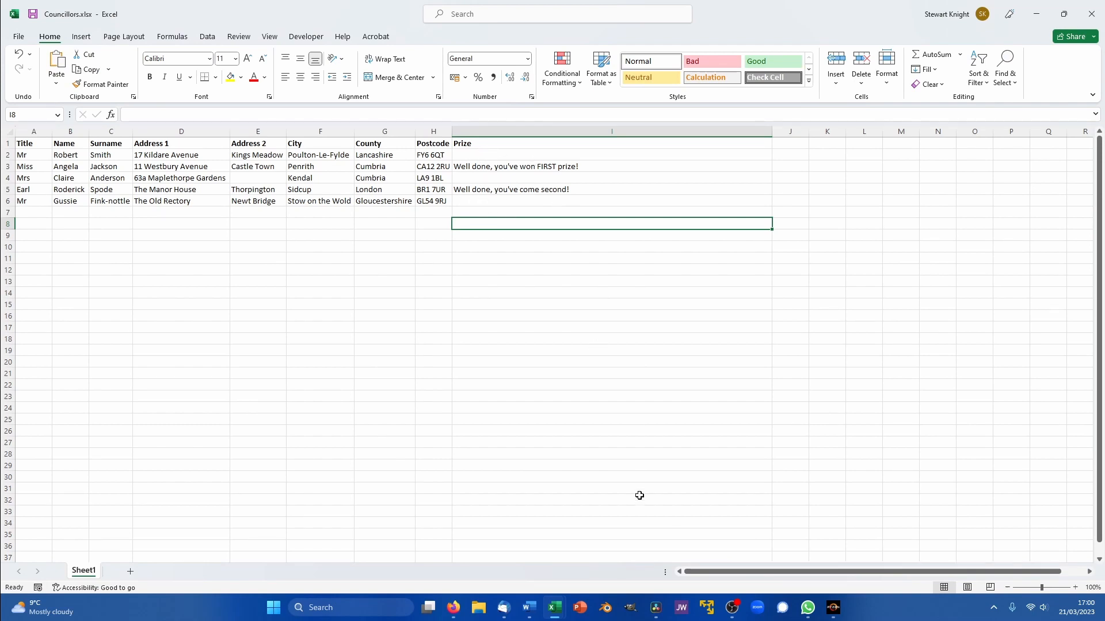
click(529, 613)
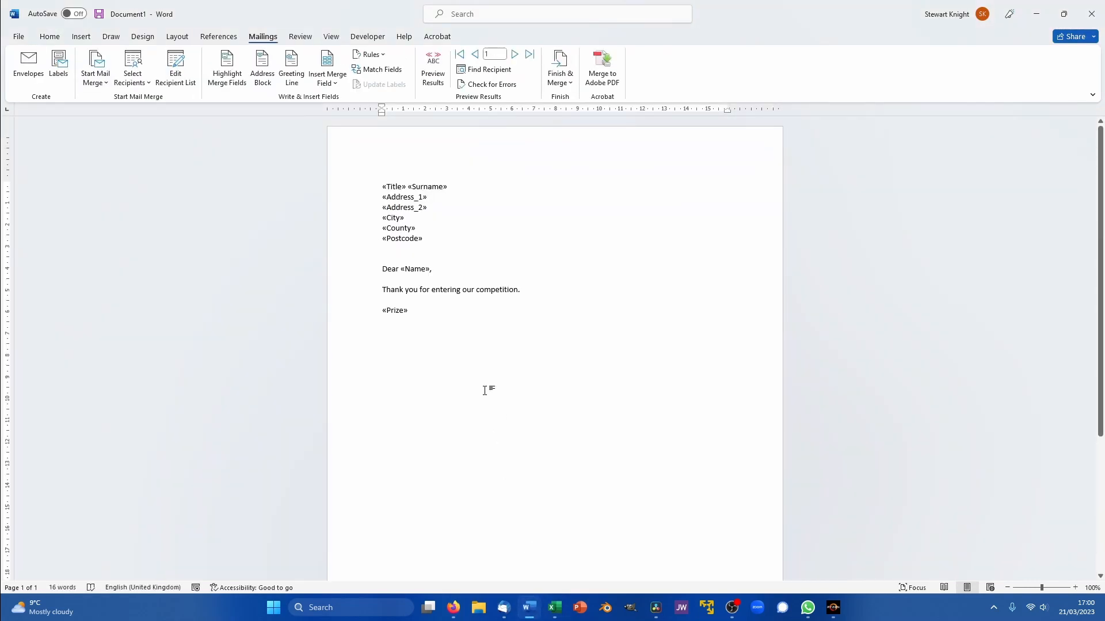
- Right-align the six-line address block of merge fields, leaving the greeting and Prize lines left-aligned
key(Return)
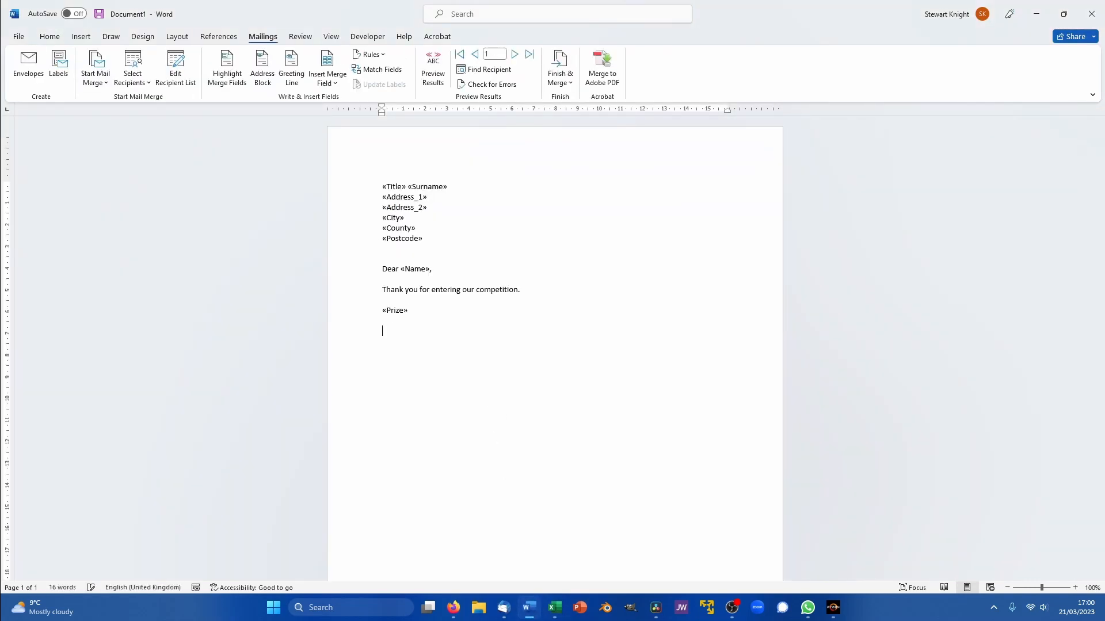
drag(421, 238, 385, 187)
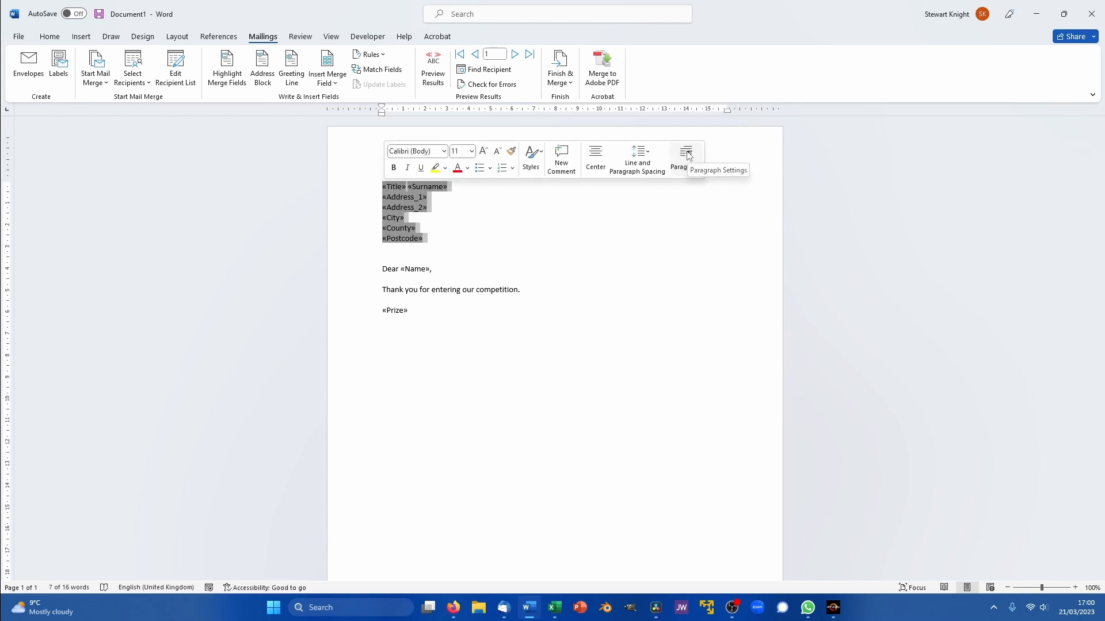
click(50, 38)
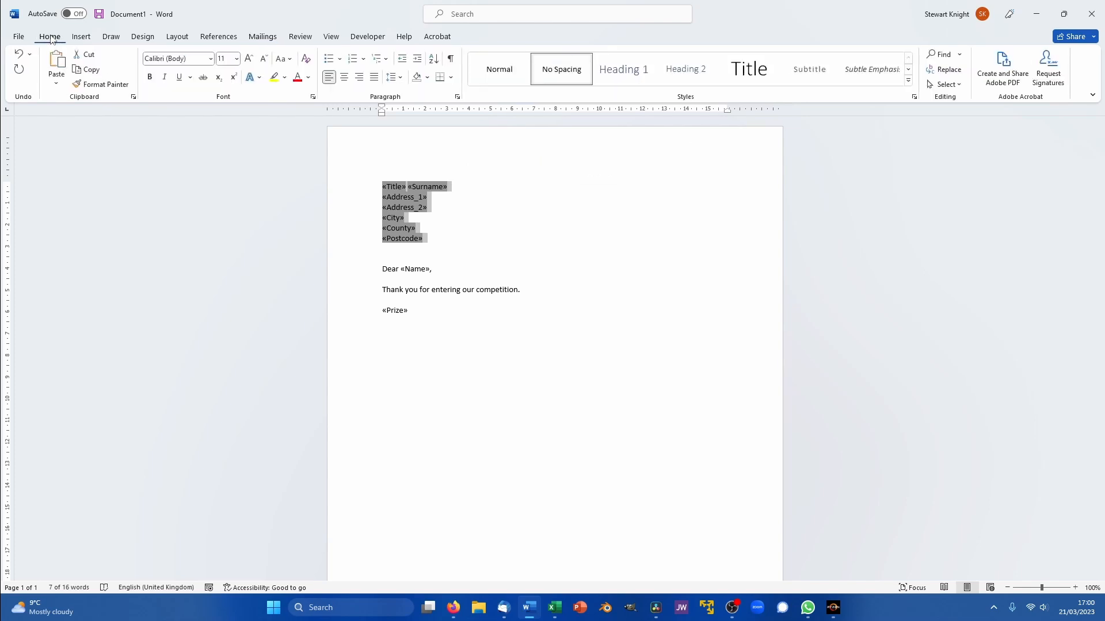
click(360, 81)
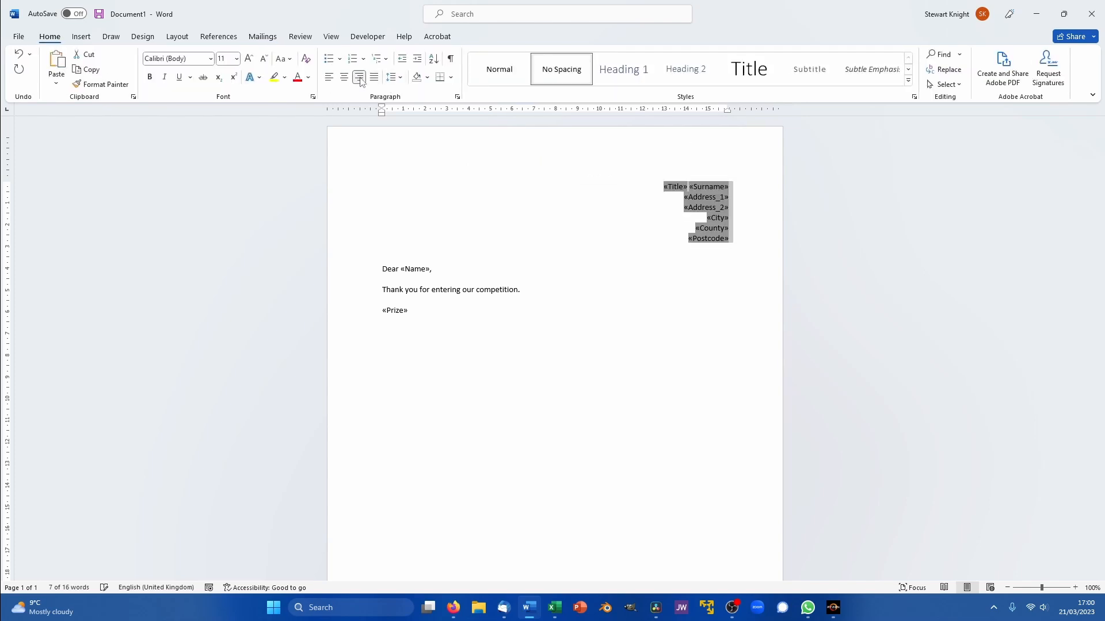
click(655, 350)
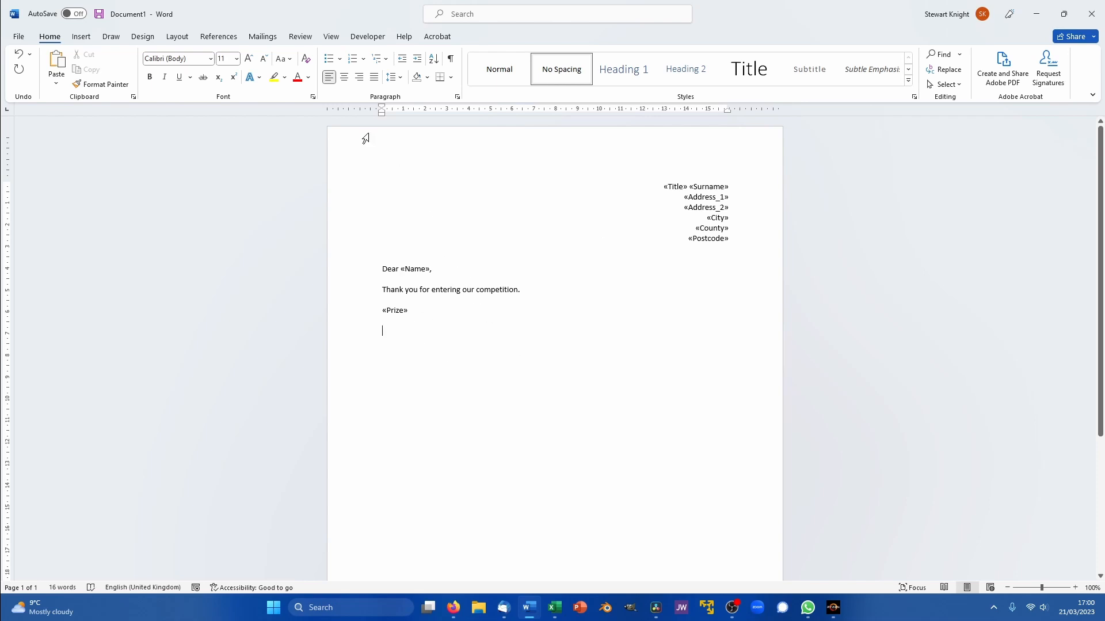
click(262, 37)
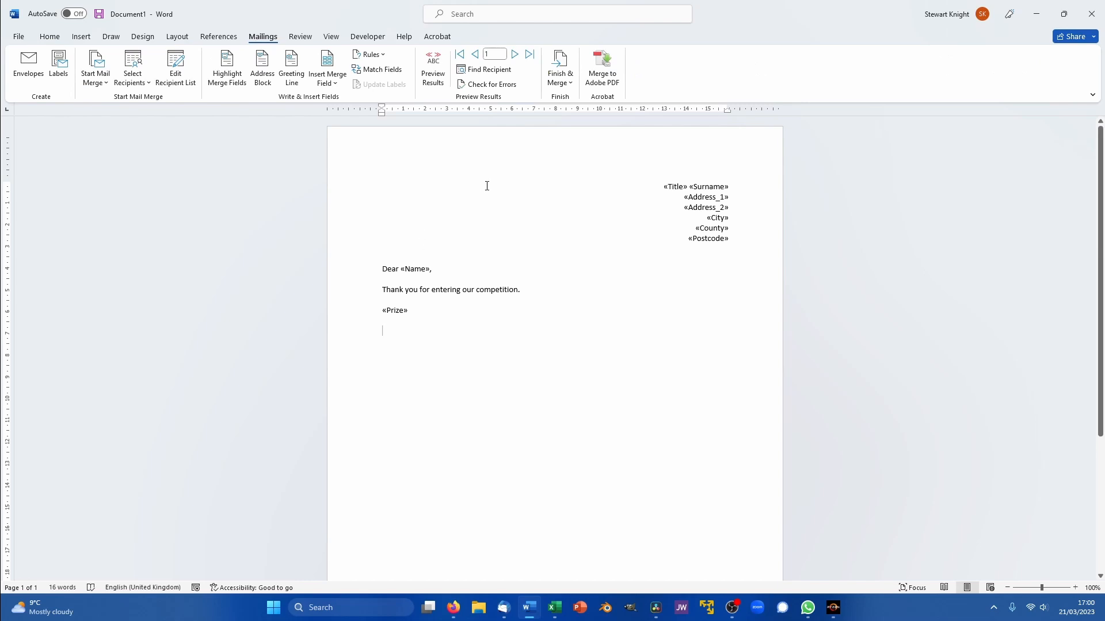
- Merge all five records into editable individual letters in a new Letters1 document and review them
click(564, 64)
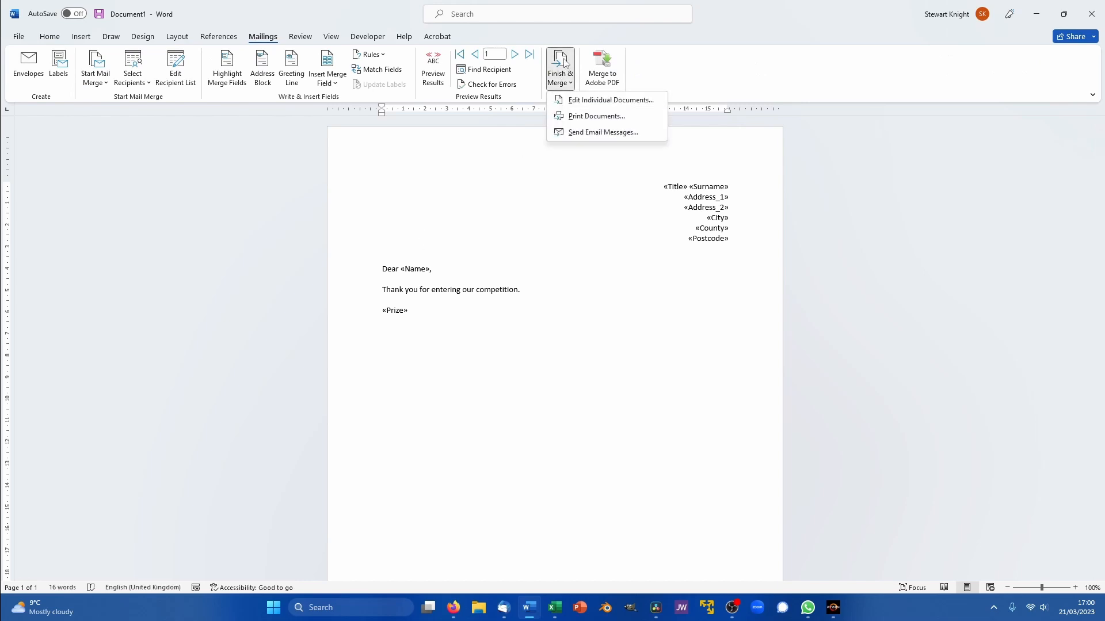
click(592, 101)
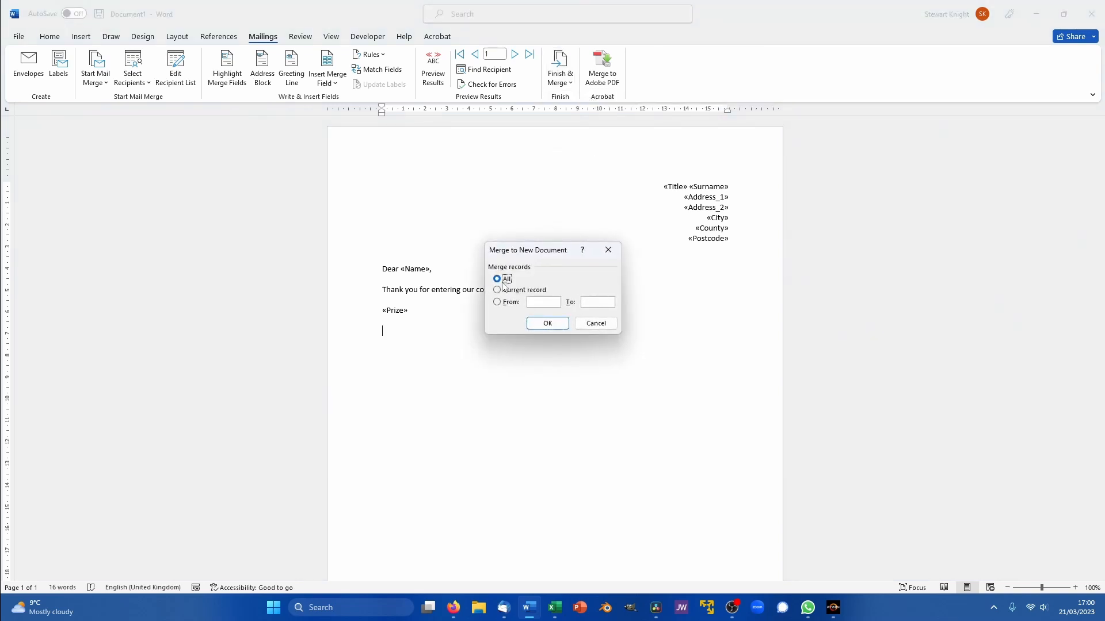
click(554, 323)
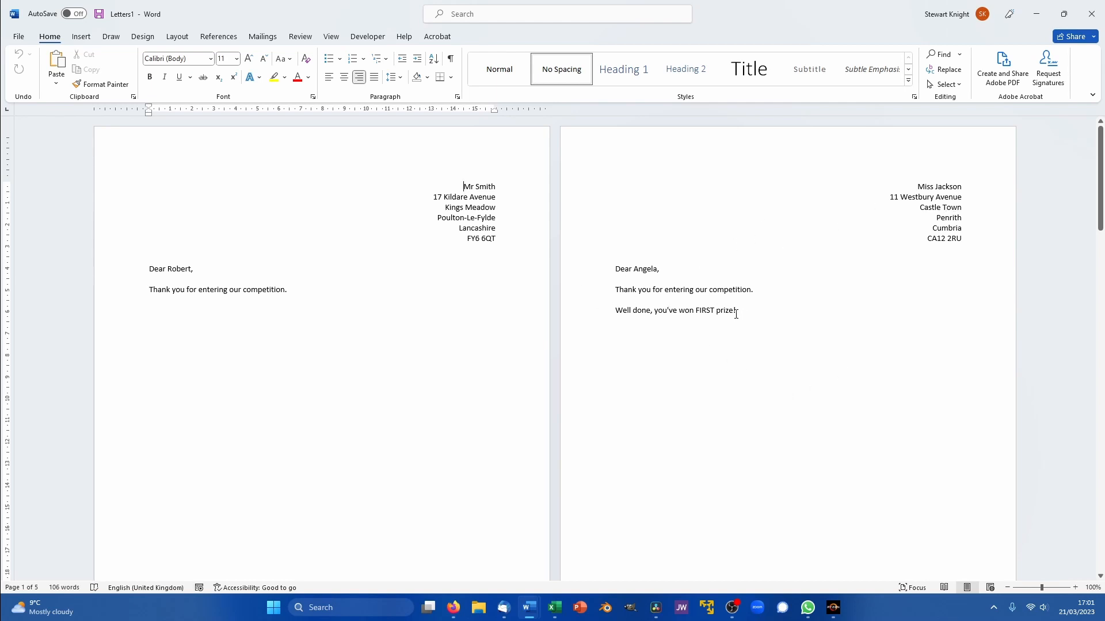
scroll(736, 315, down, 10)
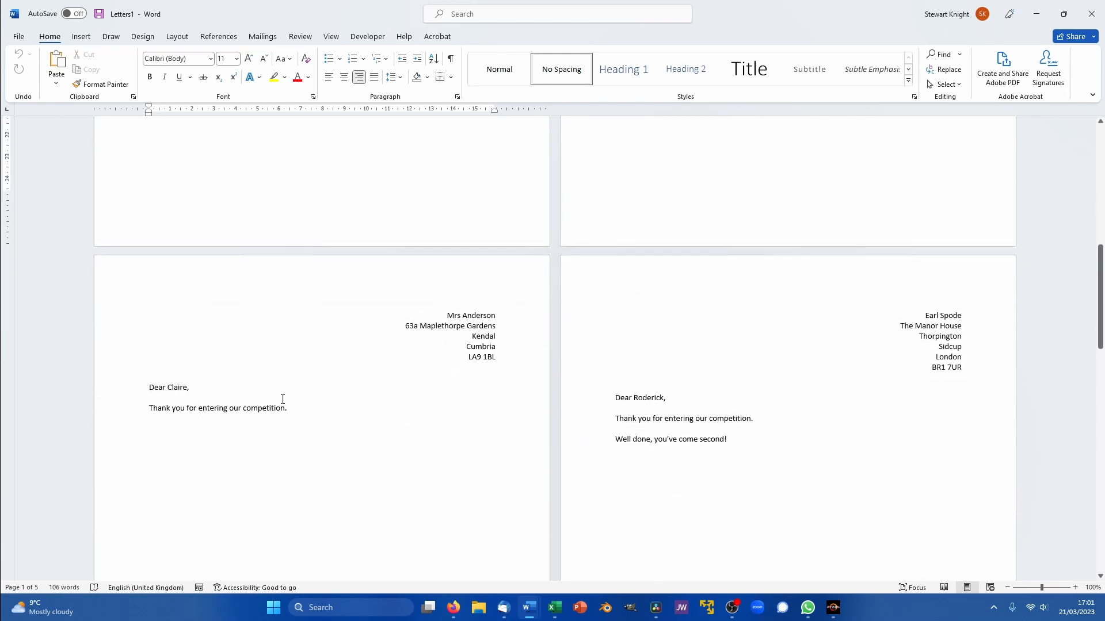
mouse_move(554, 608)
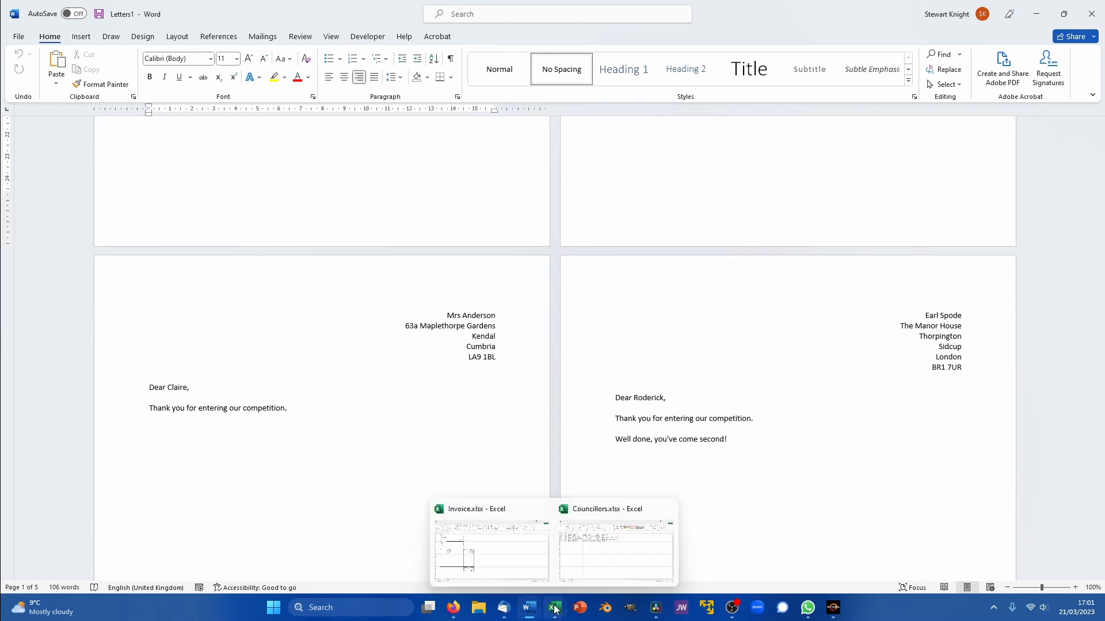
click(581, 563)
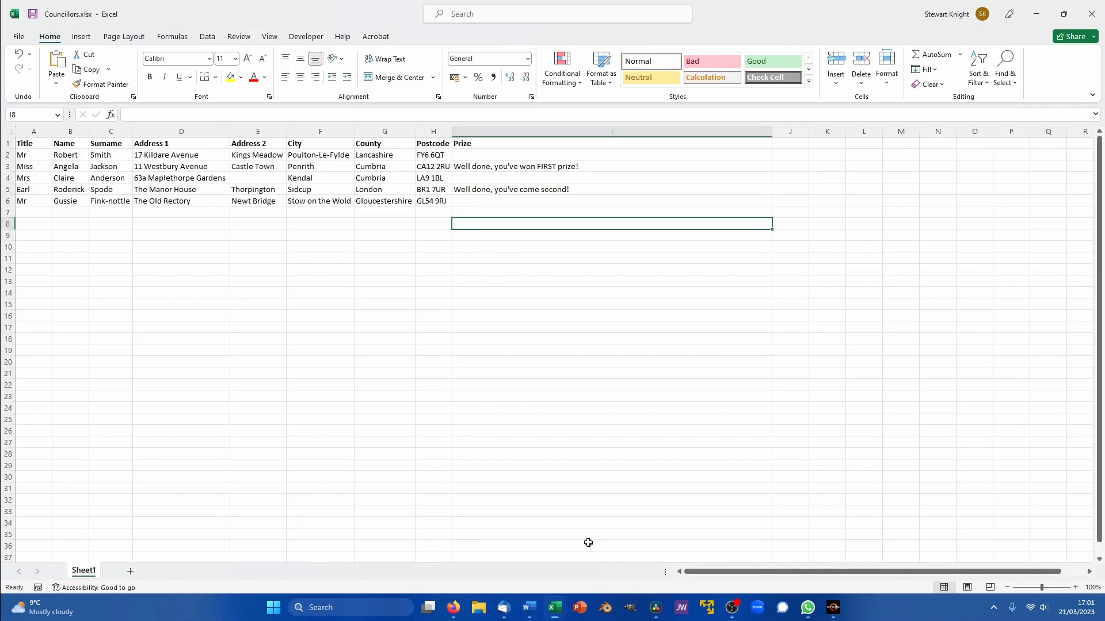
click(265, 179)
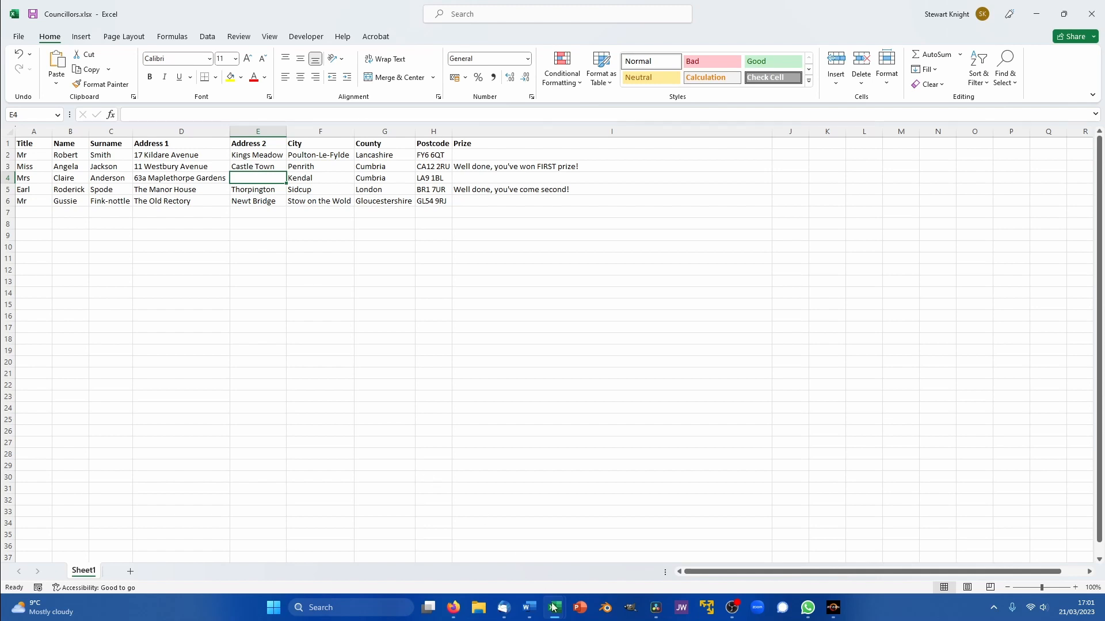
click(528, 608)
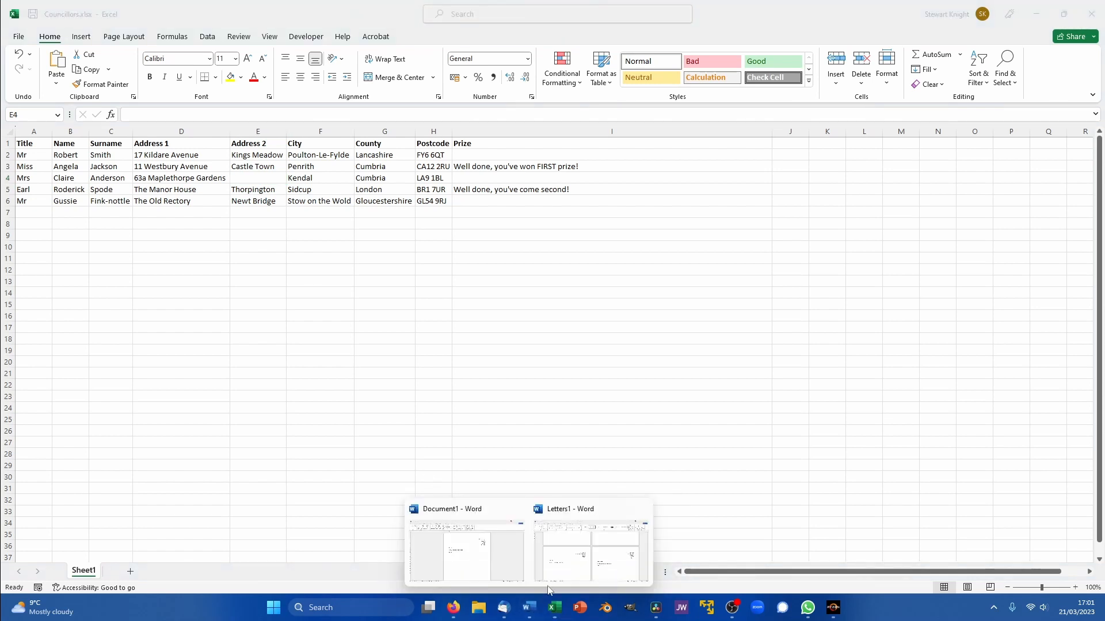
click(569, 553)
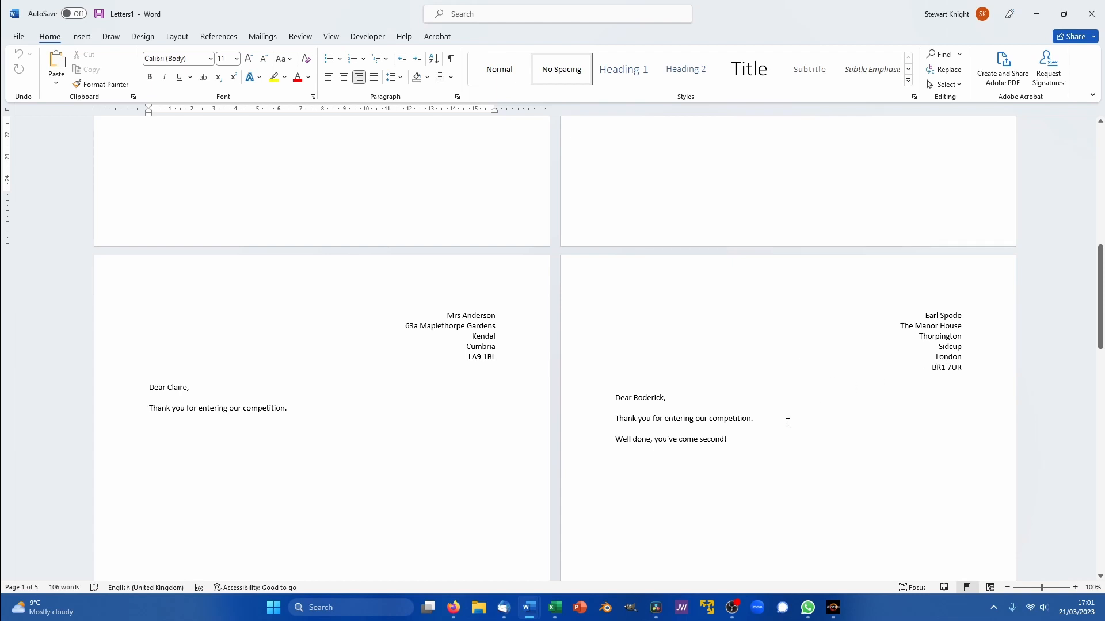
scroll(800, 424, down, 10)
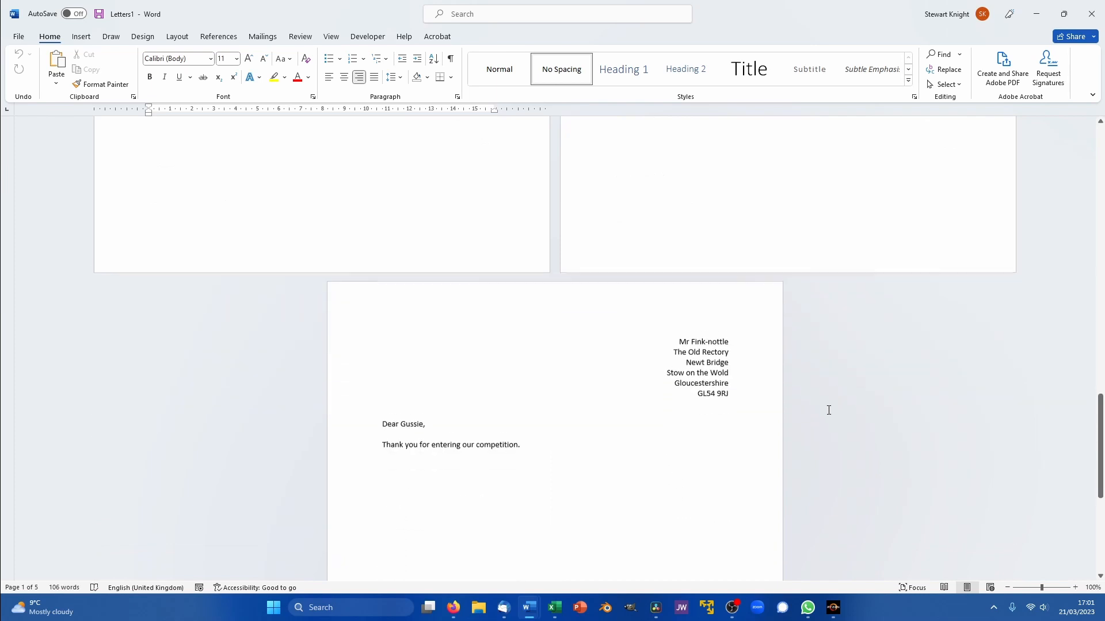
scroll(573, 432, down, 6)
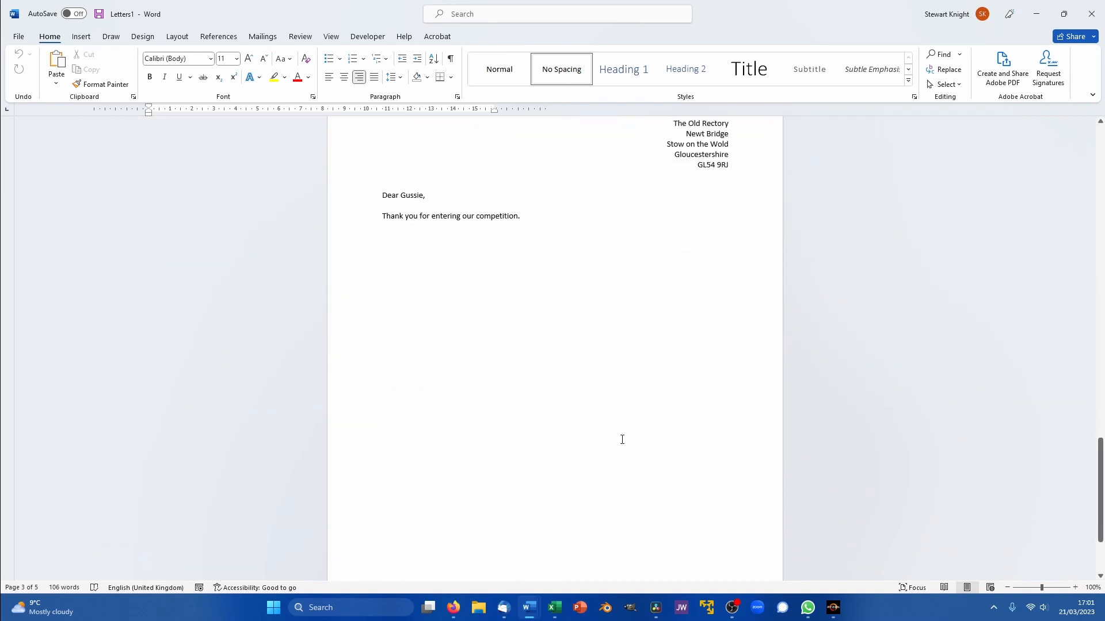
scroll(622, 439, up, 20)
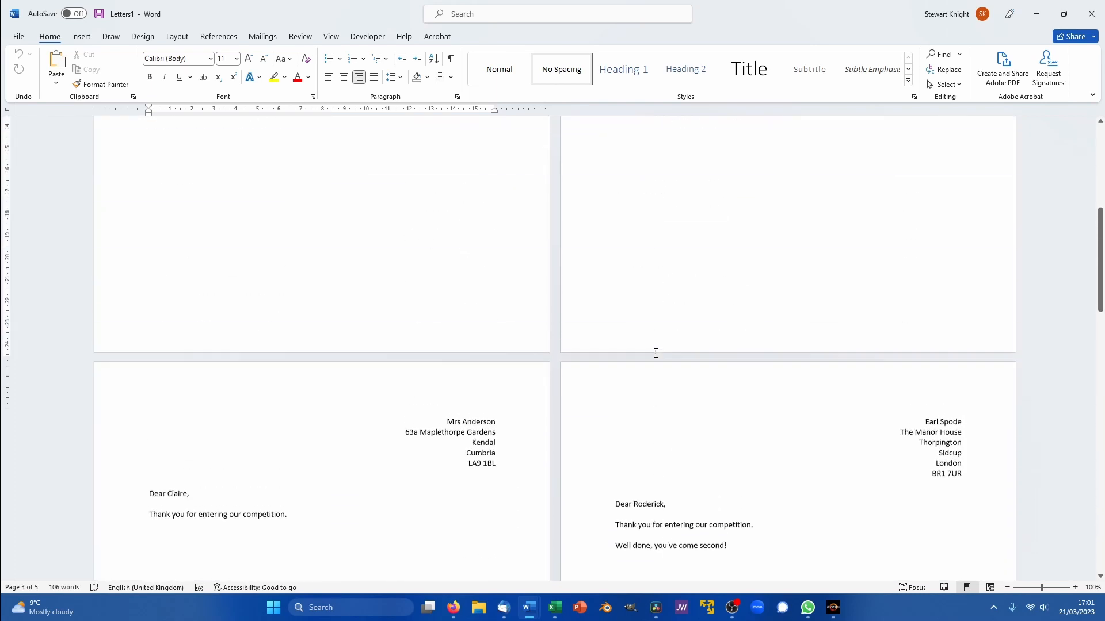
scroll(655, 352, up, 10)
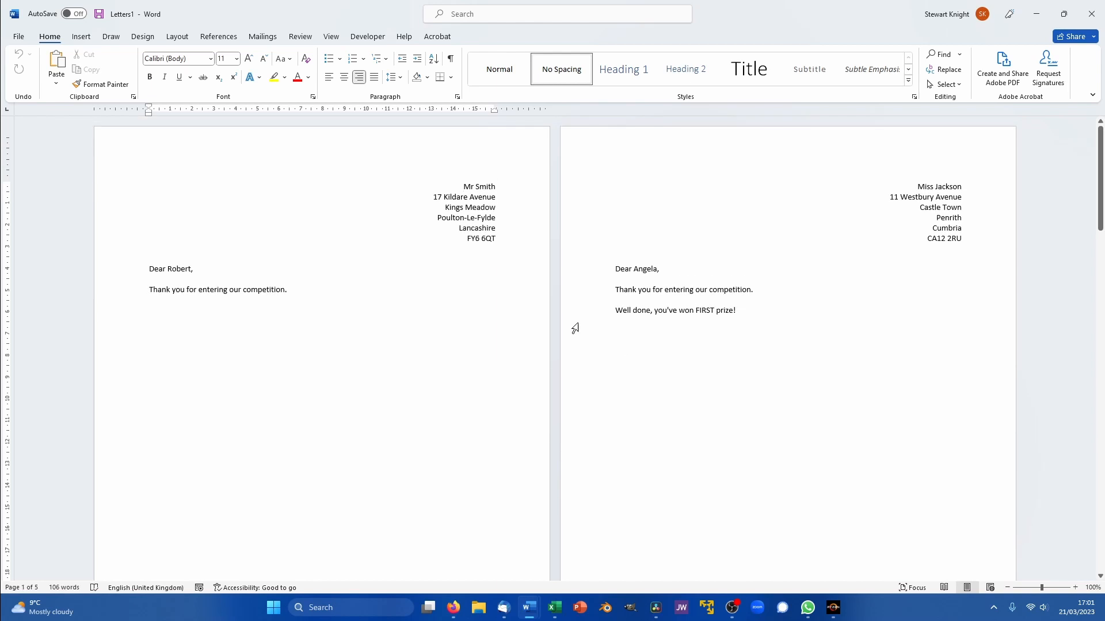